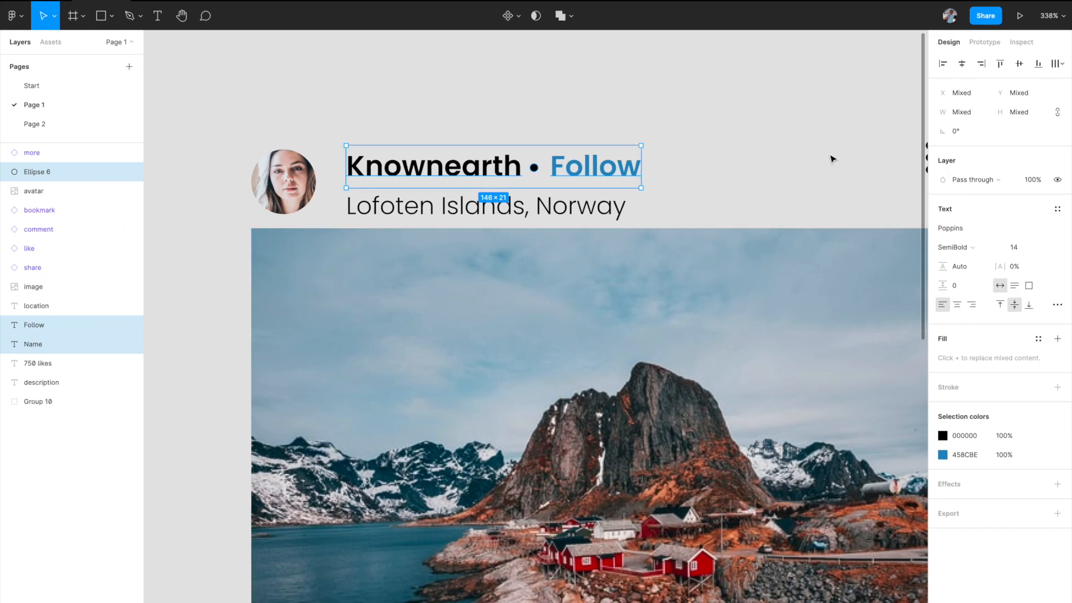
Wrap the account name, dot and Follow text in a horizontal auto layout frame with its items aligned left and vertically centred.
key(shift+a)
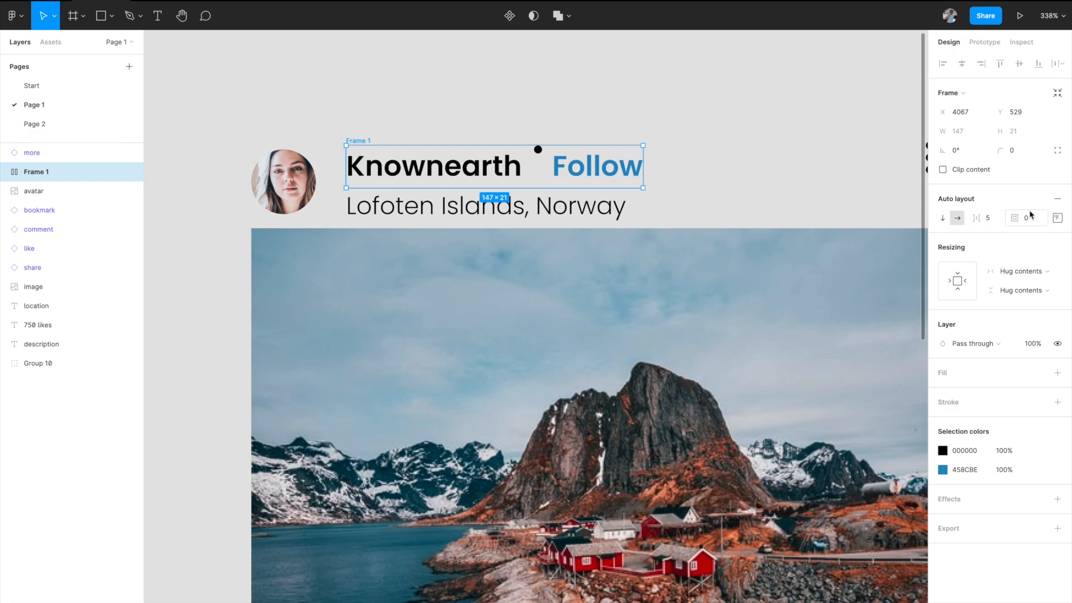
click(1058, 219)
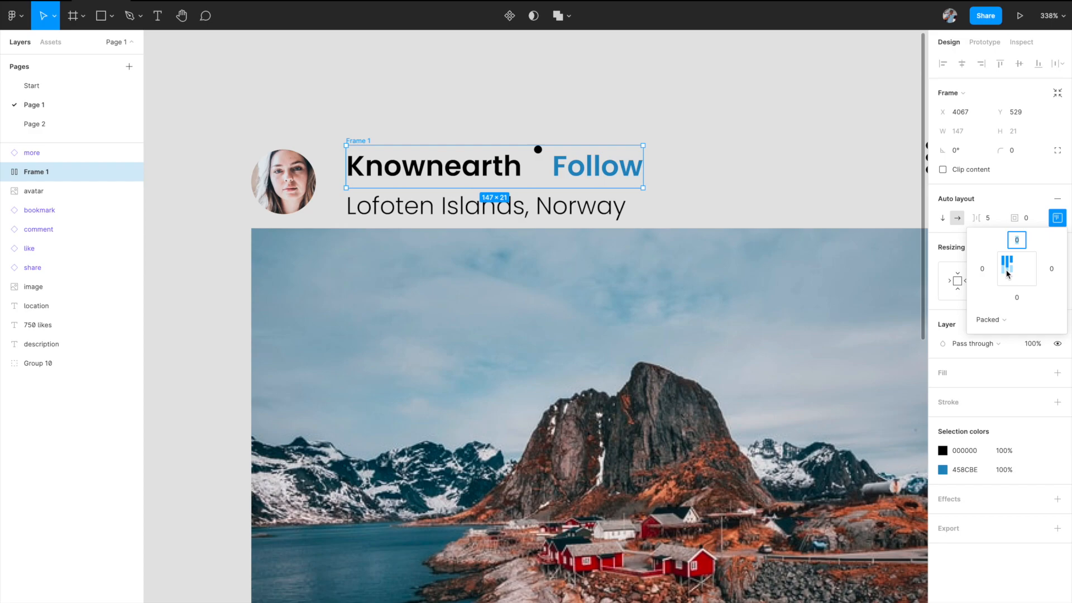
click(1008, 274)
Test the header row's auto layout by appending "hsjdhjsdhaj" to the account name and deleting it again.
click(516, 169)
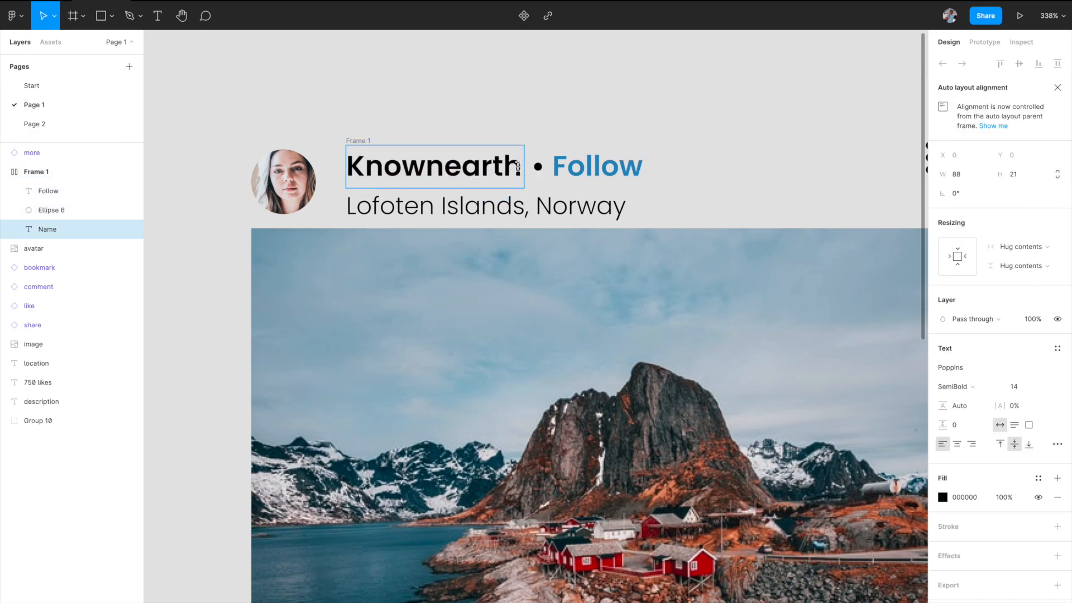
text(hsjdhjsdhaj)
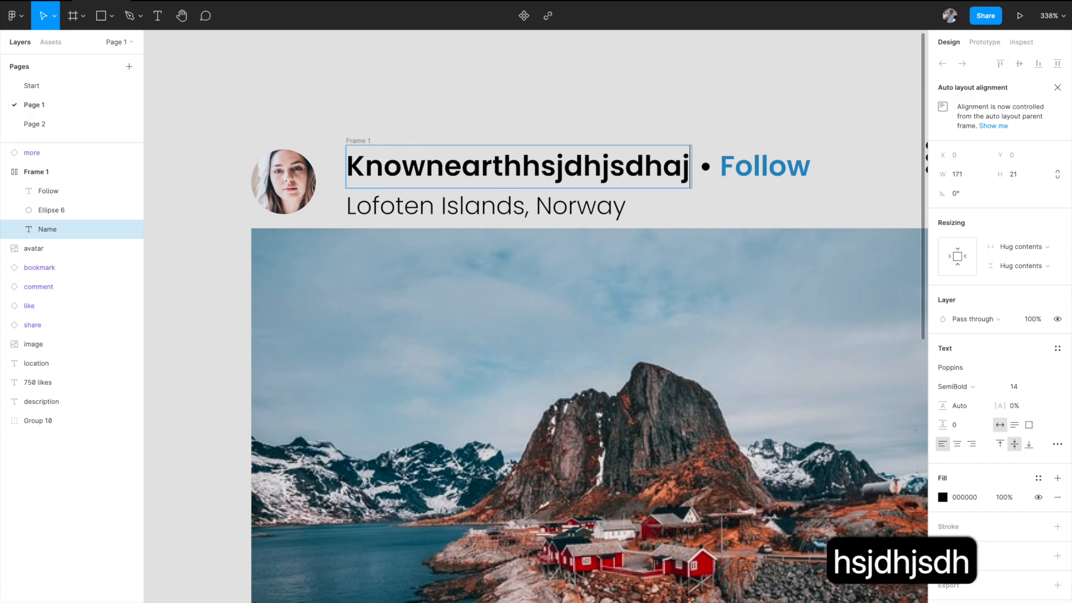
key(BackSpace)
key(BackSpace)
key(BackSpace)
key(BackSpace)
key(BackSpace)
key(BackSpace)
key(BackSpace)
key(BackSpace)
key(BackSpace)
key(BackSpace)
key(BackSpace)
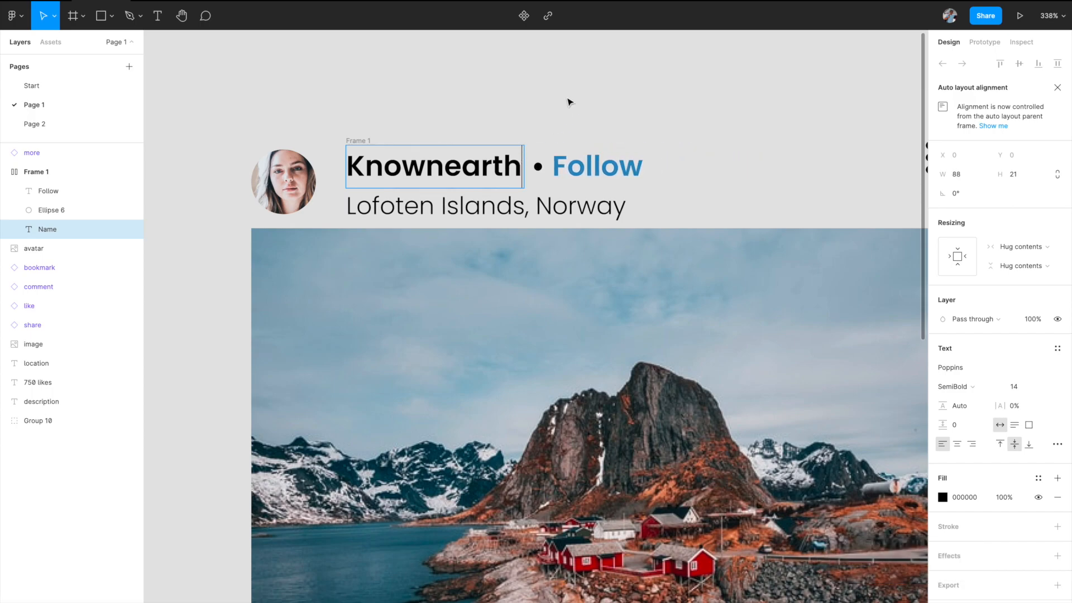
key(Escape)
key(Escape)
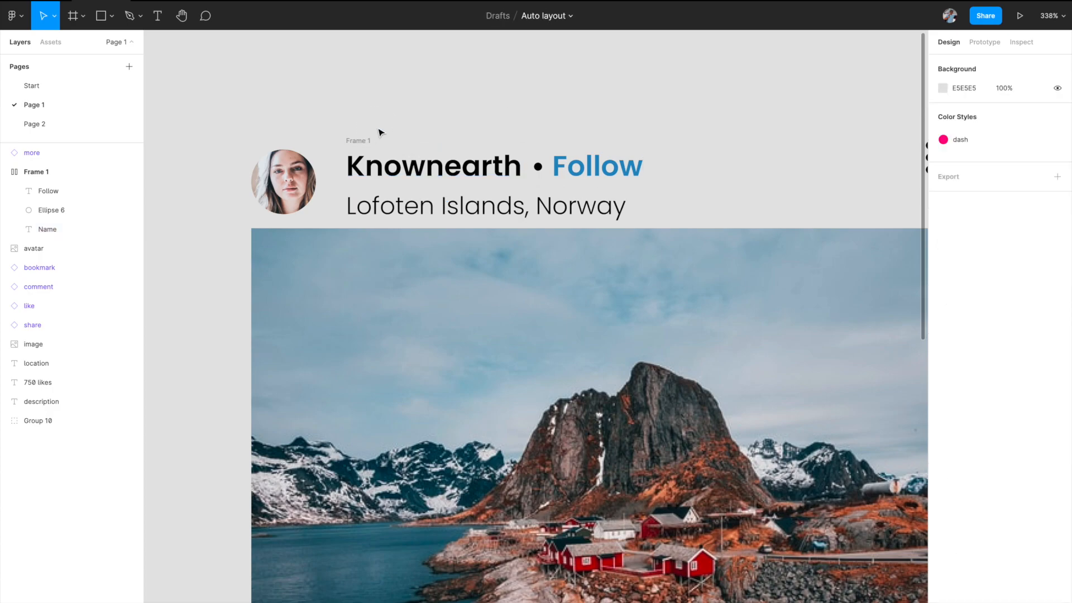
Combine the name row frame and the location text below it in a vertical auto layout frame.
click(366, 143)
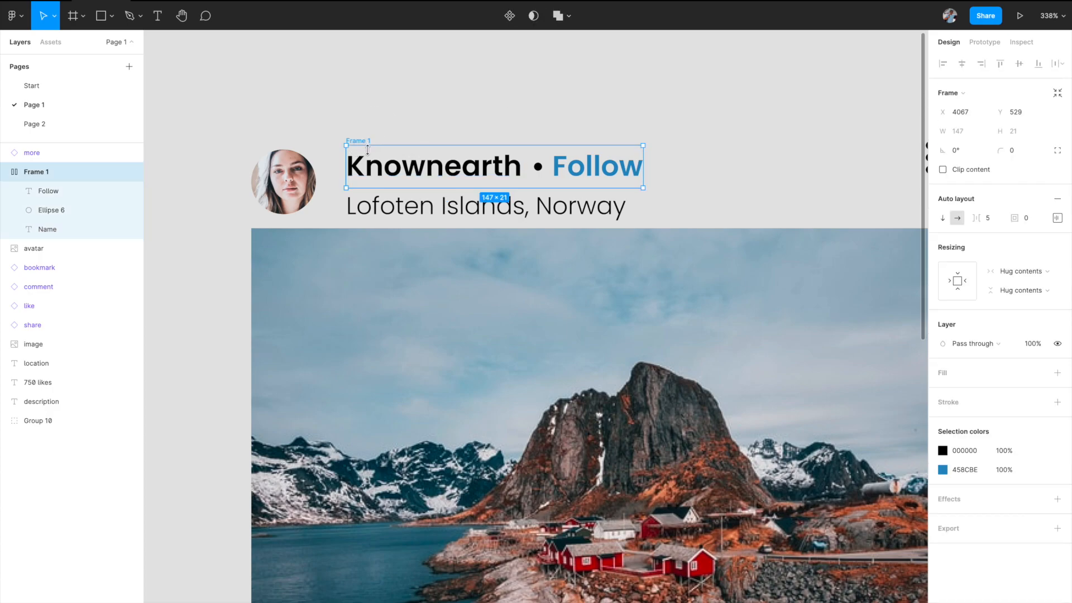
click(375, 204)
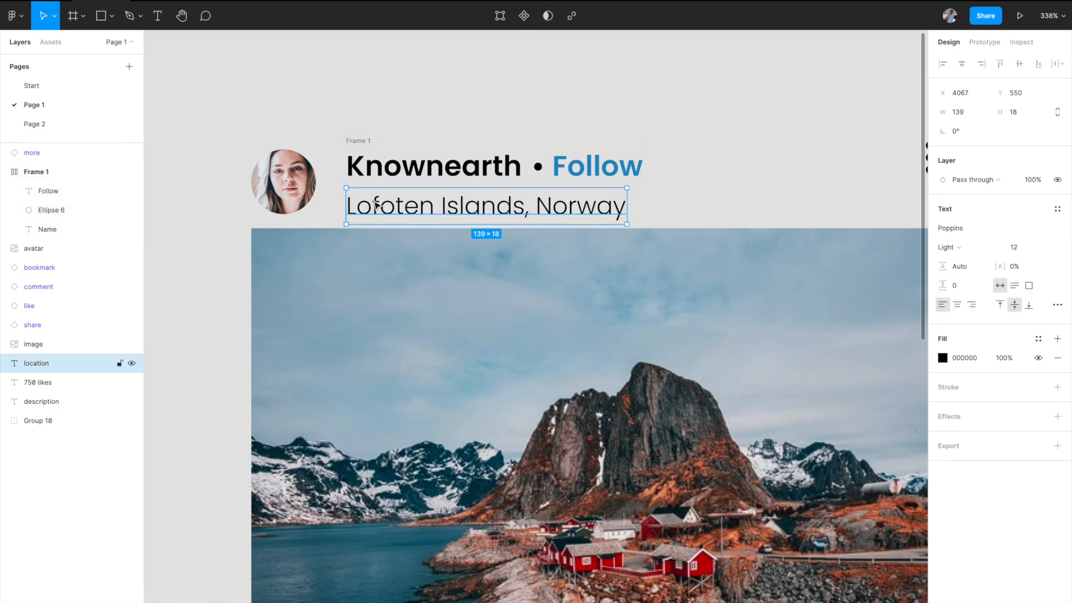
shift+click(360, 141)
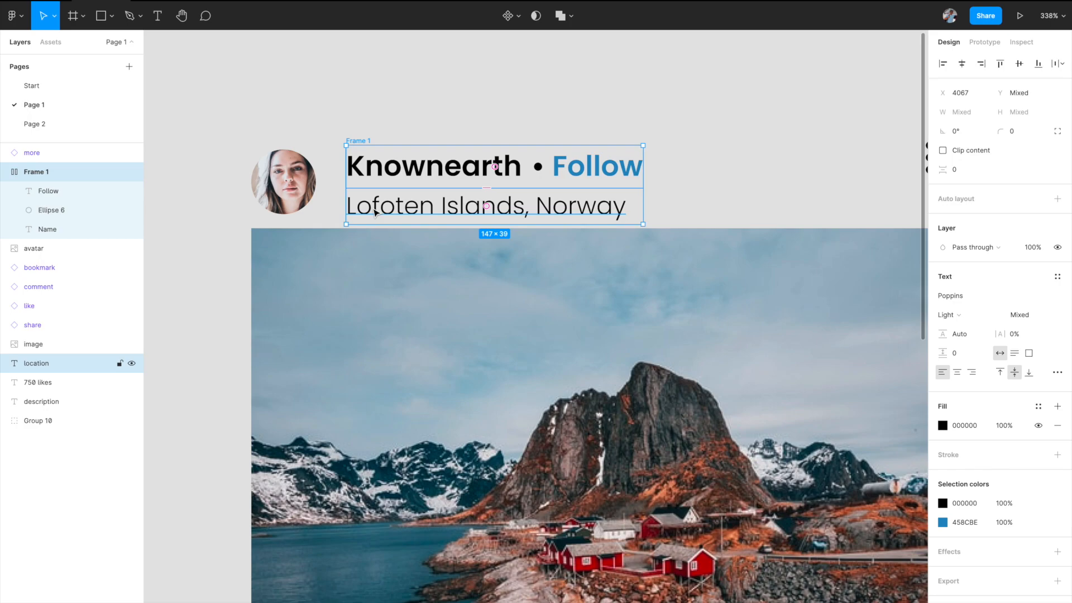
key(shift+a)
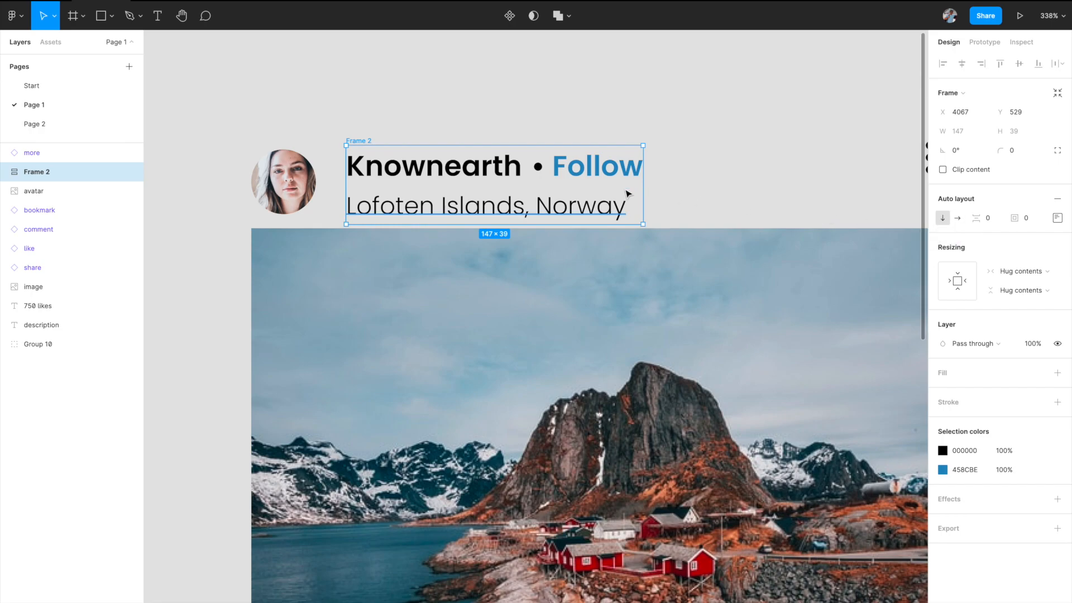
click(589, 210)
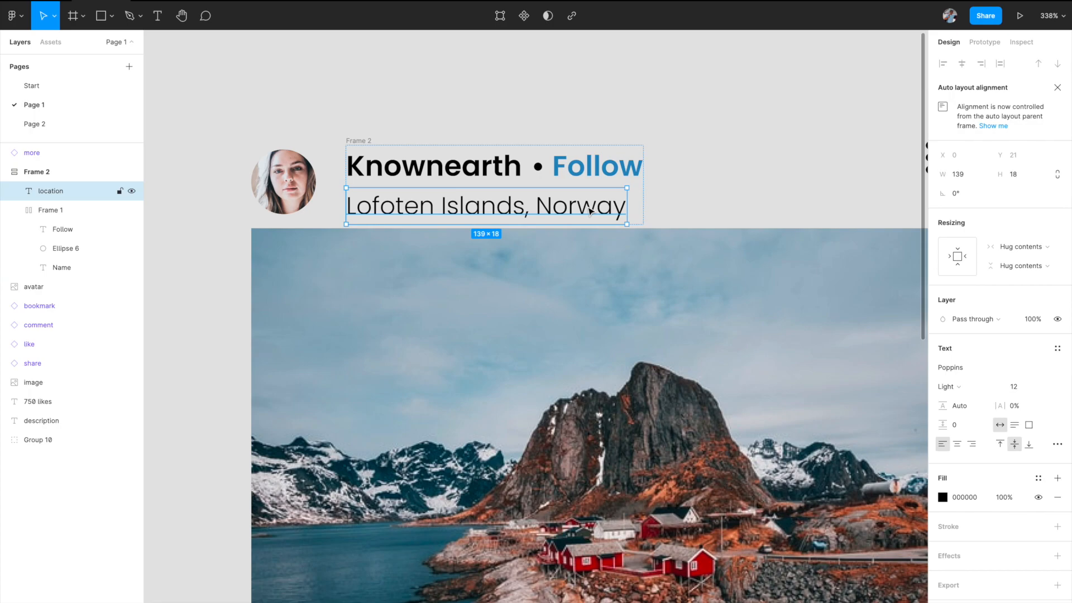
Try a larger vertical spacing between the name row and the location text, and return it to 0.
click(361, 142)
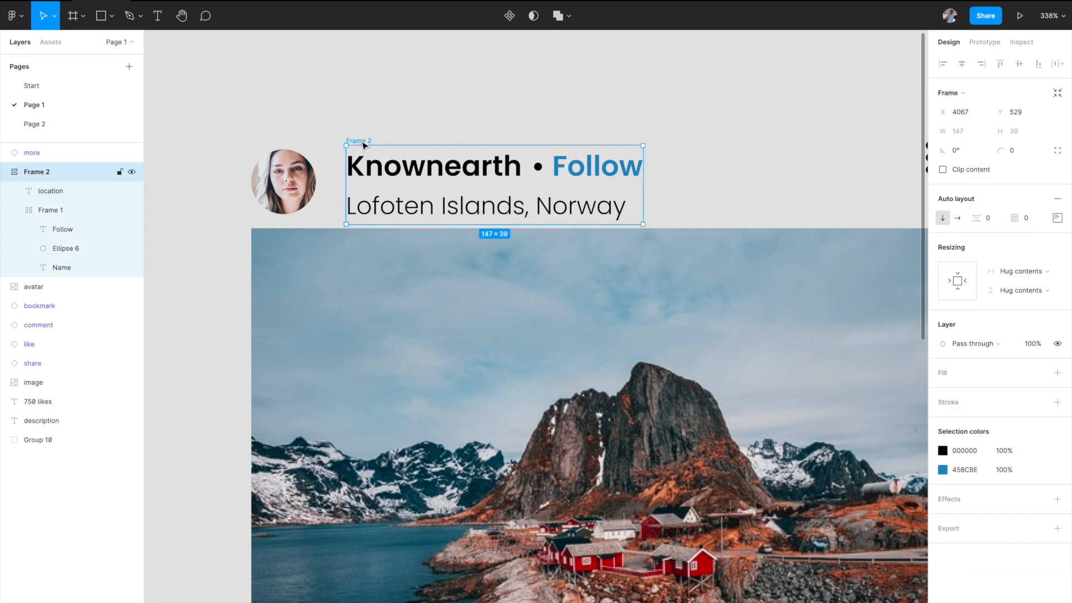
click(991, 219)
key(Up)
key(Up)
key(Up)
key(Down)
key(Down)
key(Down)
click(767, 135)
key(shift+1)
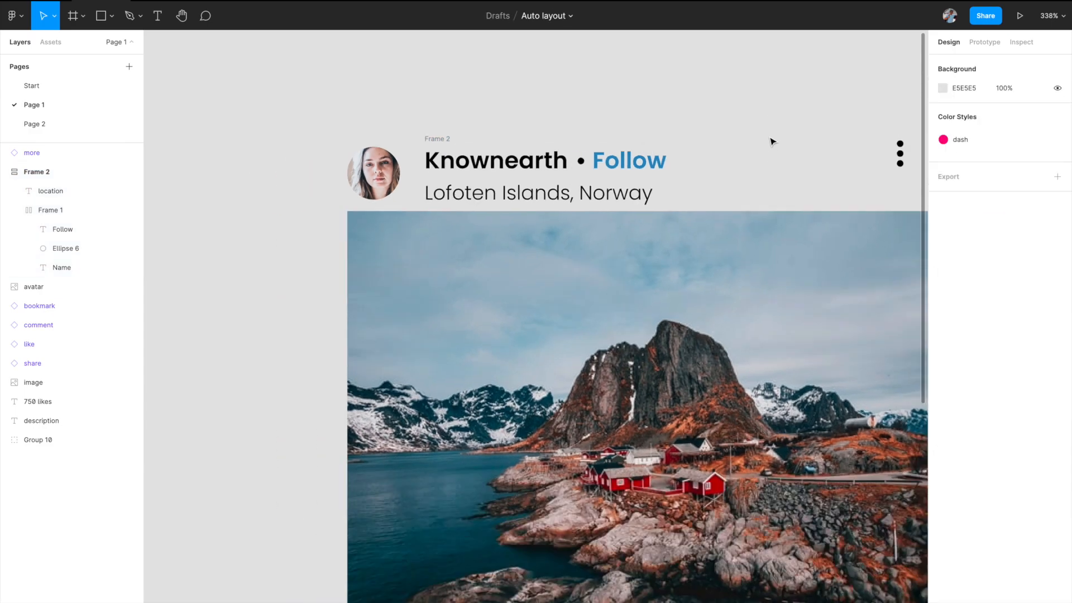
click(472, 154)
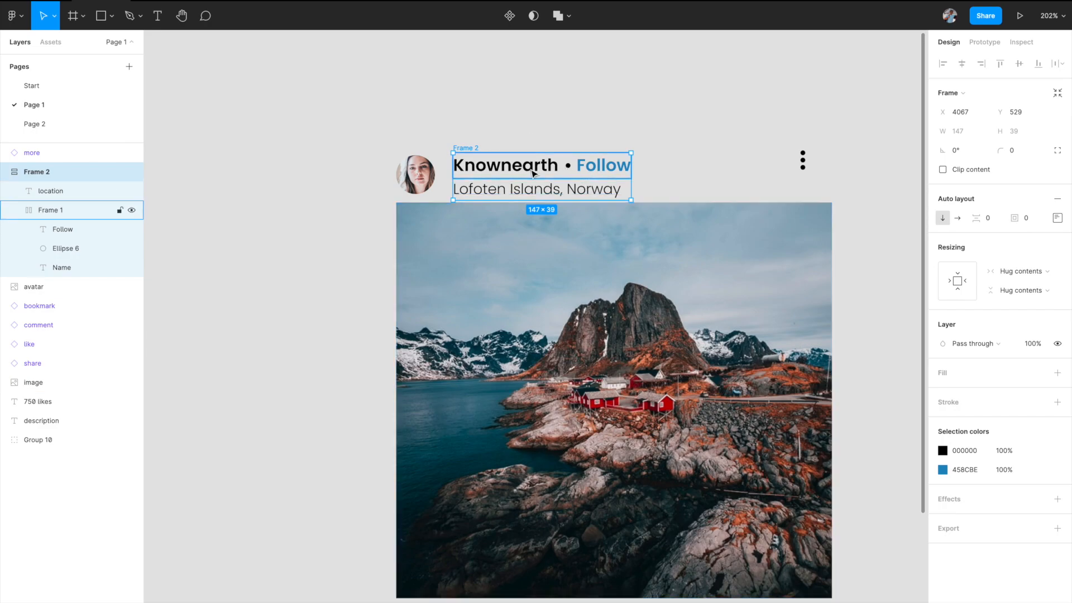
click(380, 147)
key(shift+1)
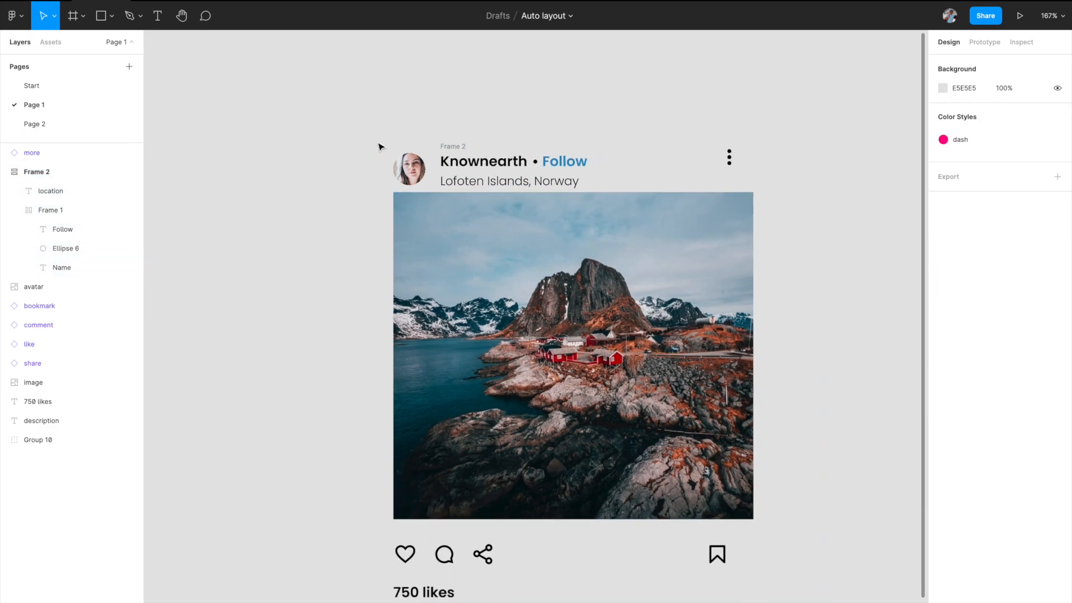
click(447, 146)
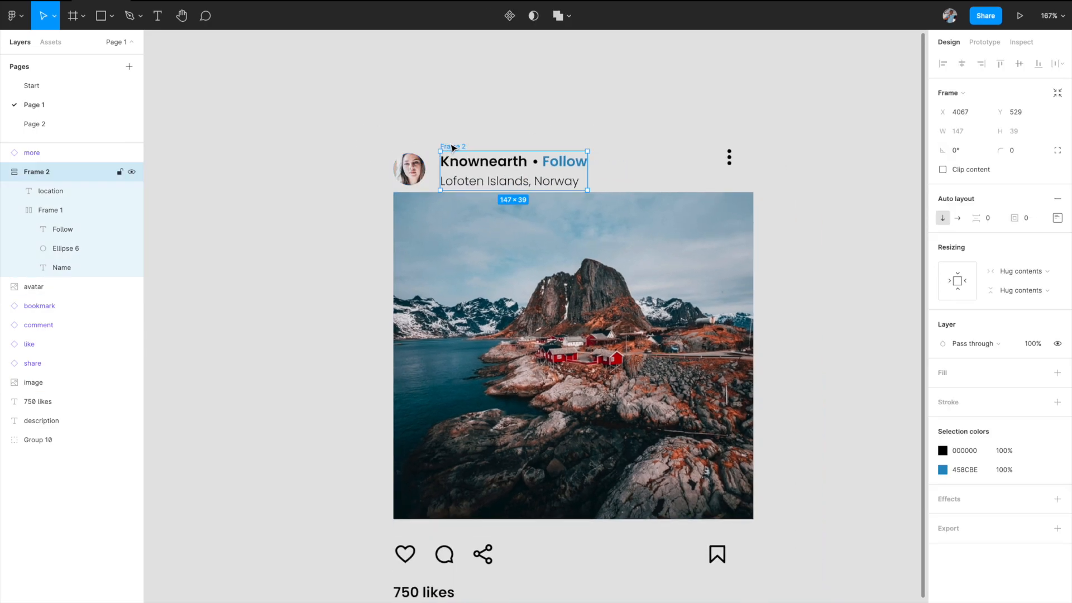
click(735, 160)
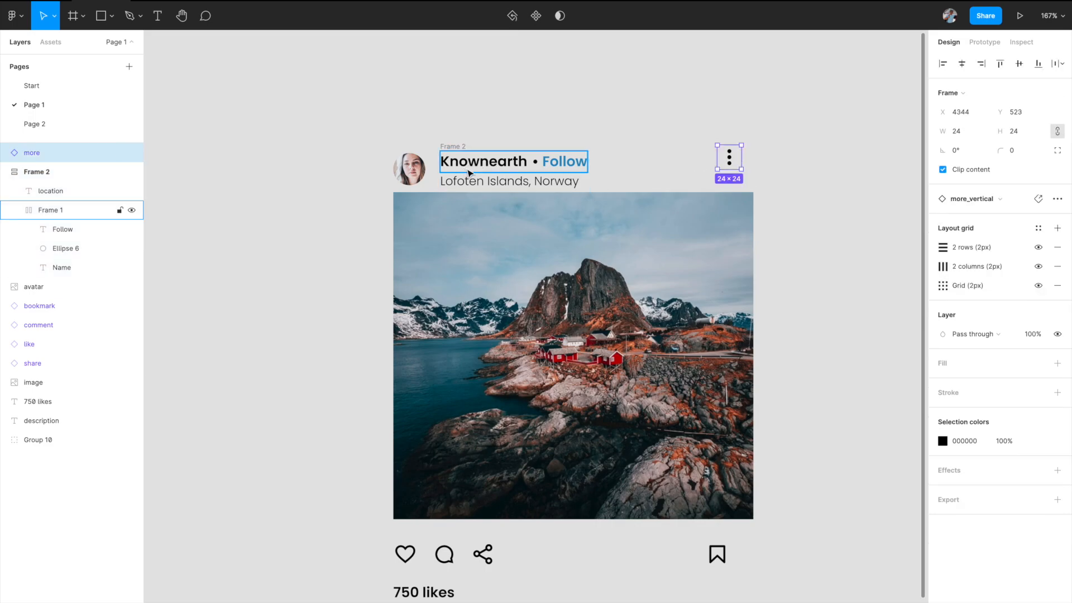
click(343, 145)
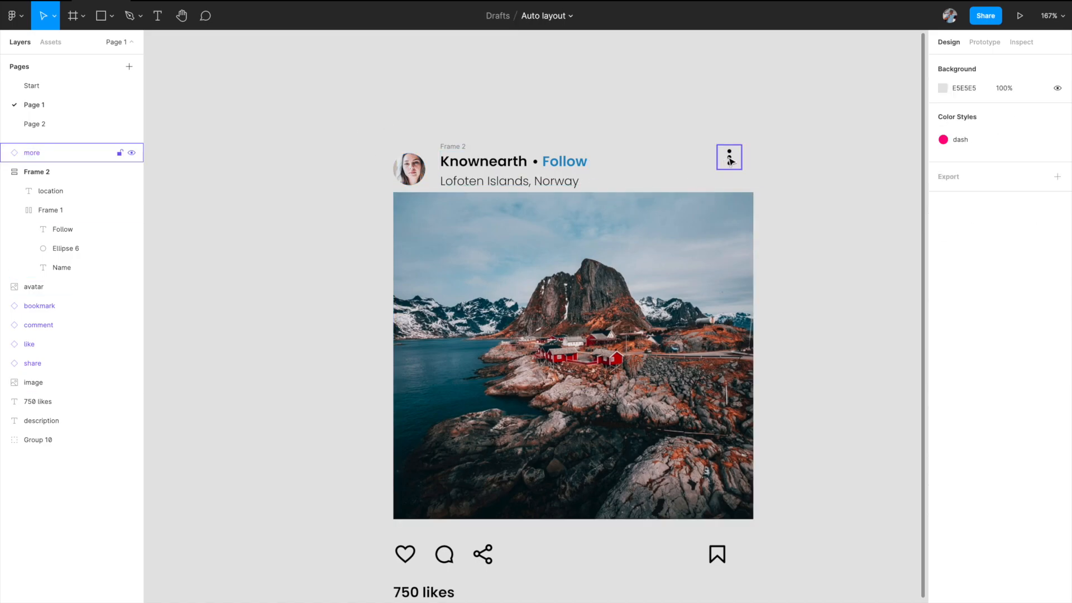
click(466, 147)
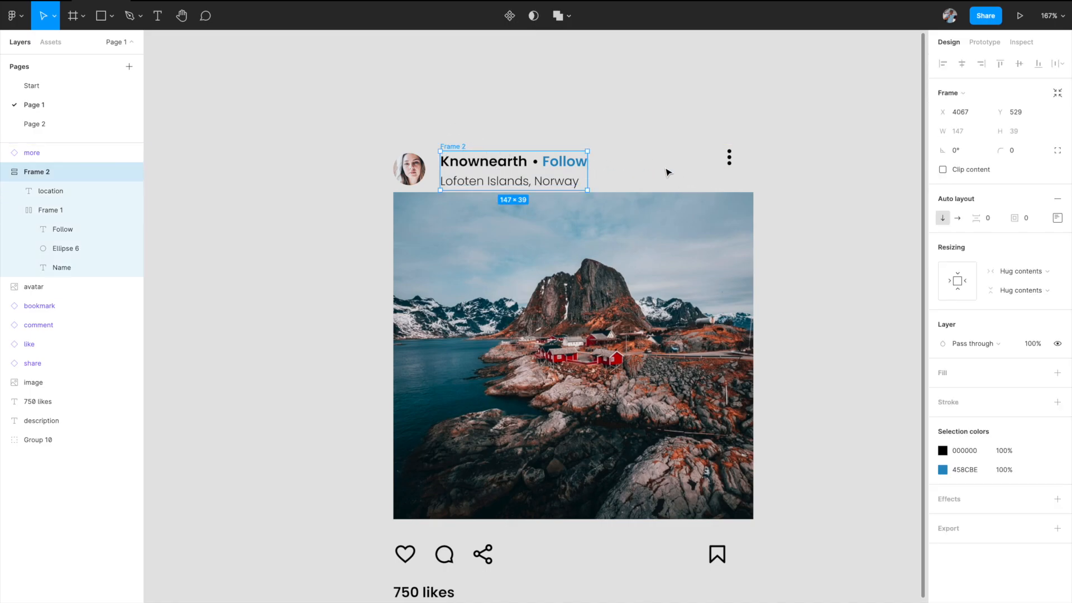
click(300, 170)
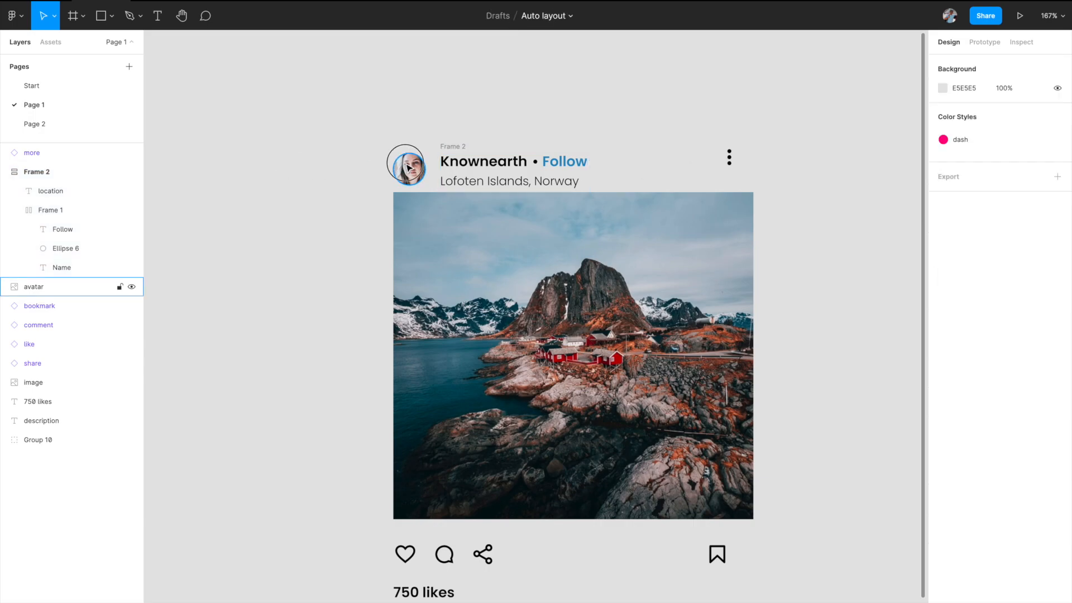
Combine the avatar, the name and location frame and the three-dot more icon in one horizontal auto layout frame.
click(410, 169)
shift+click(465, 147)
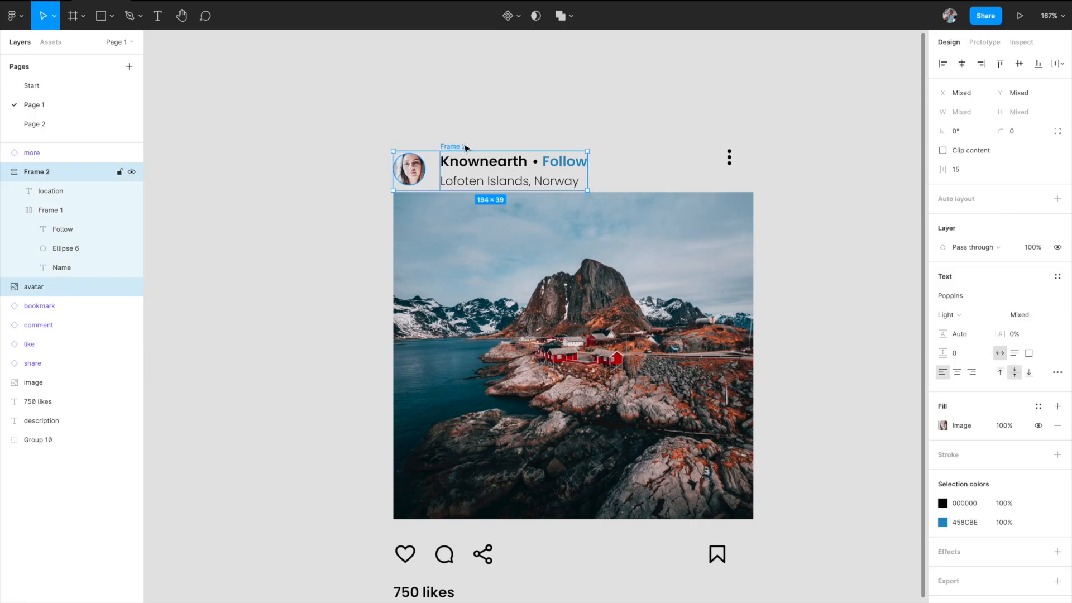
shift+click(730, 158)
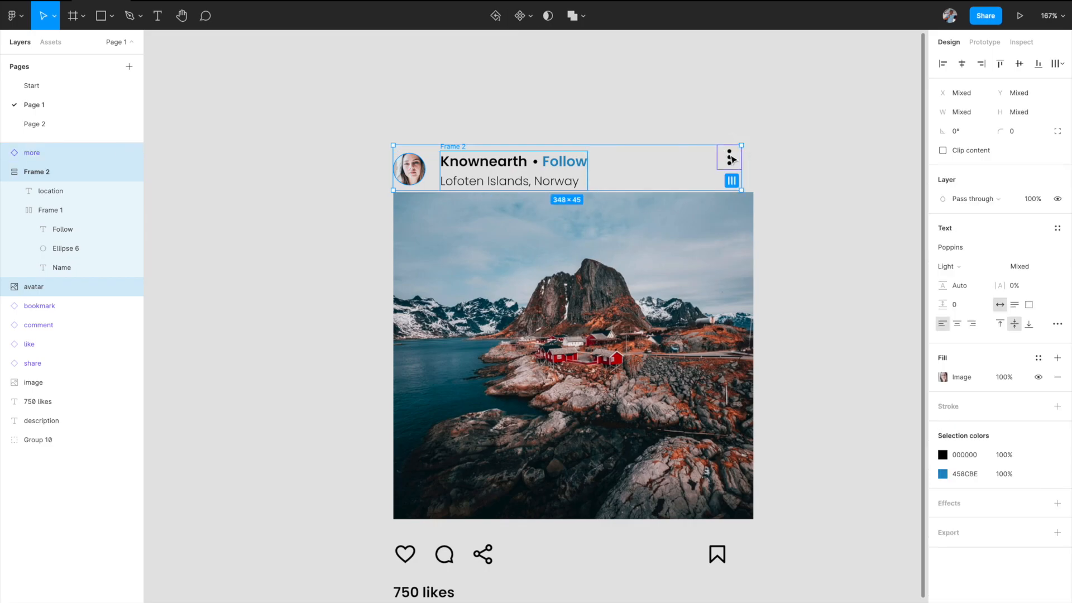
scroll(732, 159, up, 3)
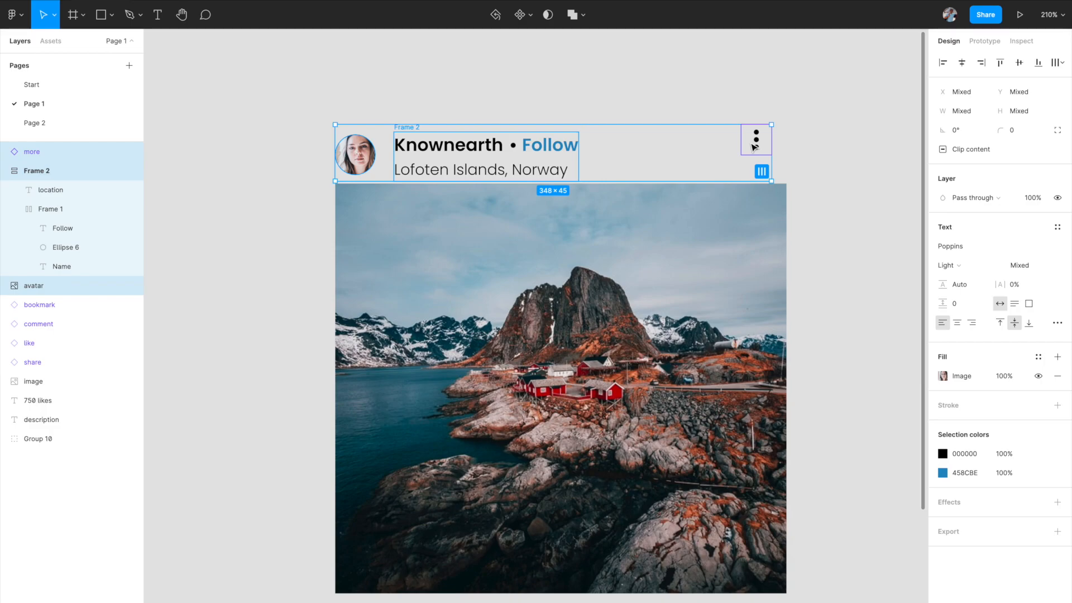
key(shift+a)
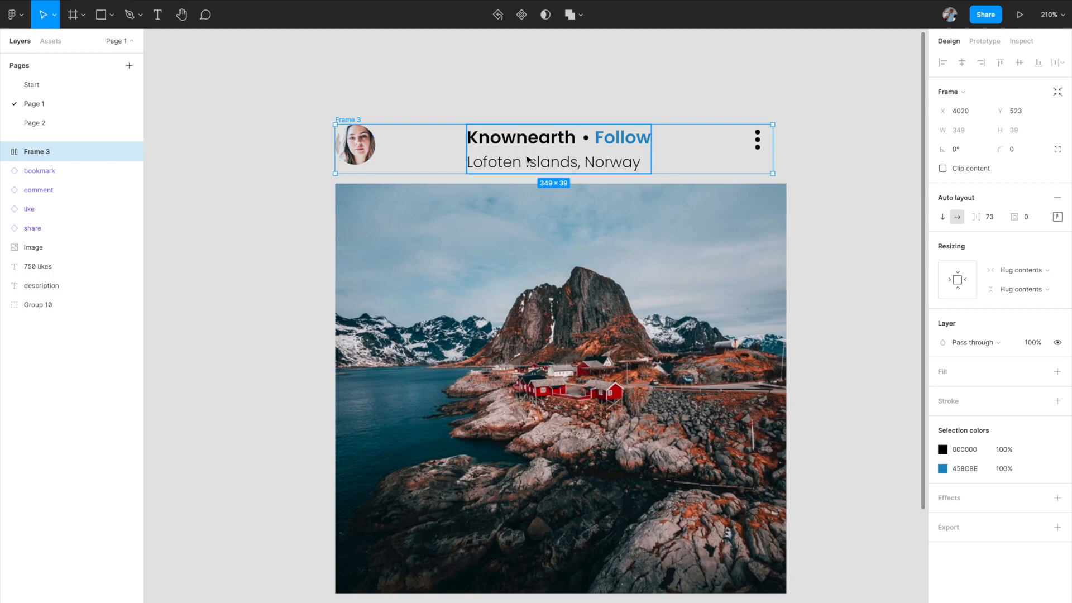
Align the items of the post header's auto layout frame left and vertically centred.
click(1063, 221)
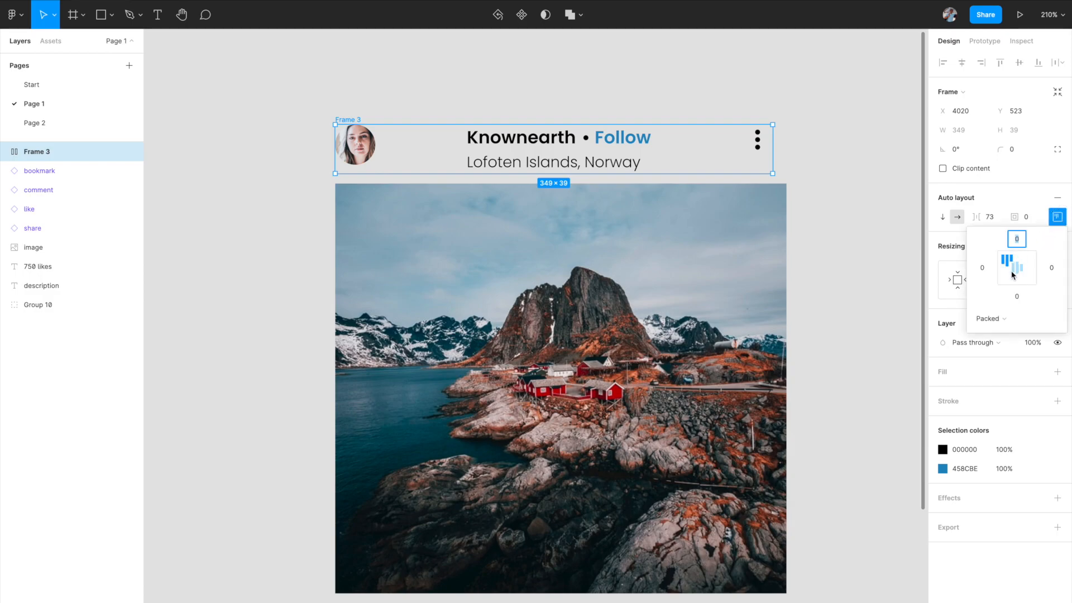
click(1008, 272)
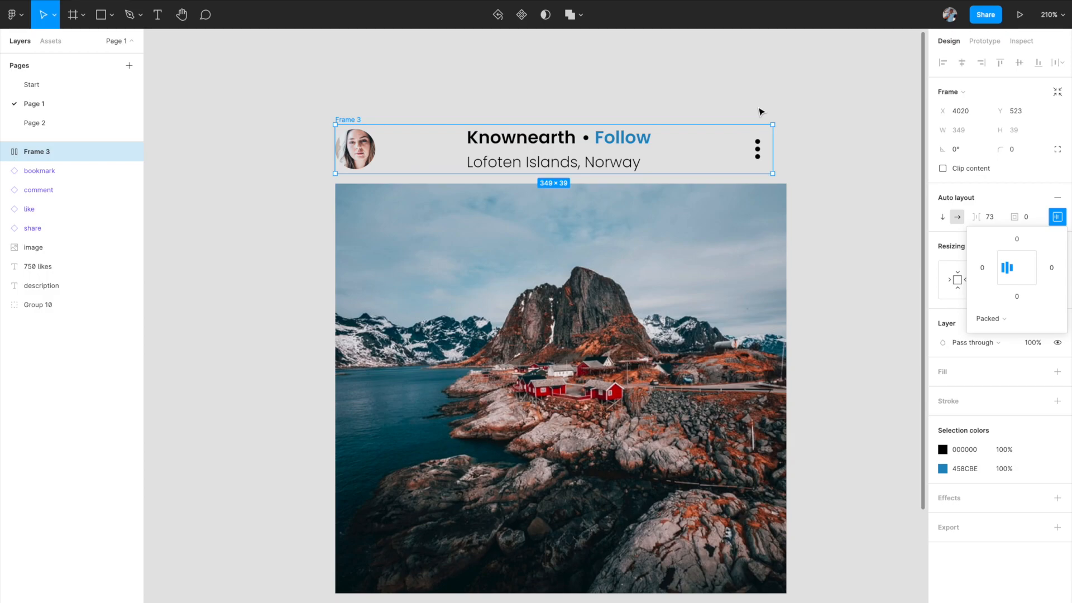
click(857, 149)
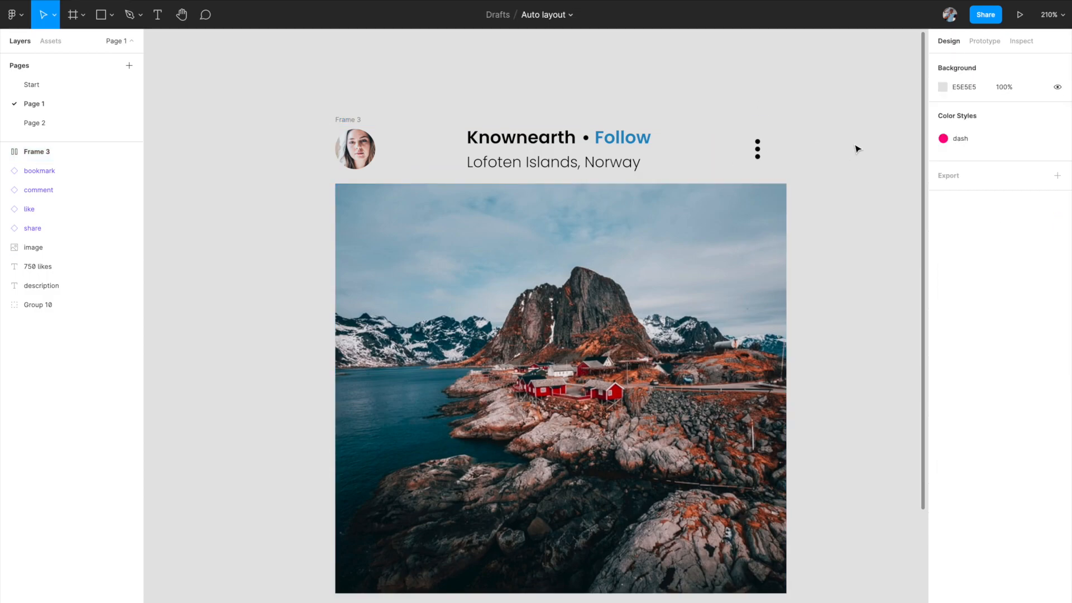
Set the spacing between items in the post header's auto layout frame to 8.
click(359, 120)
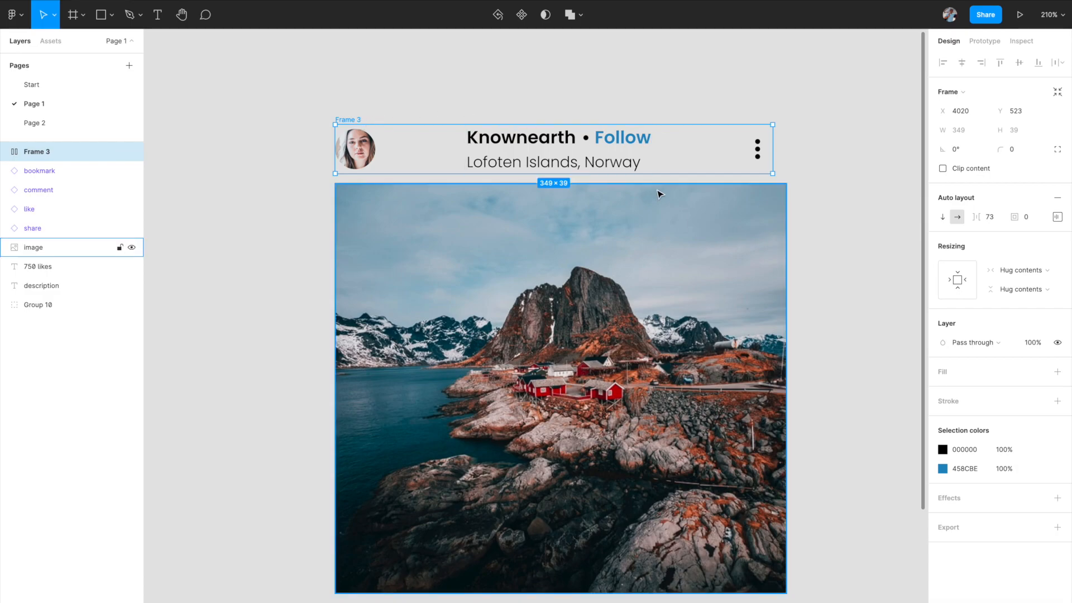
click(997, 220)
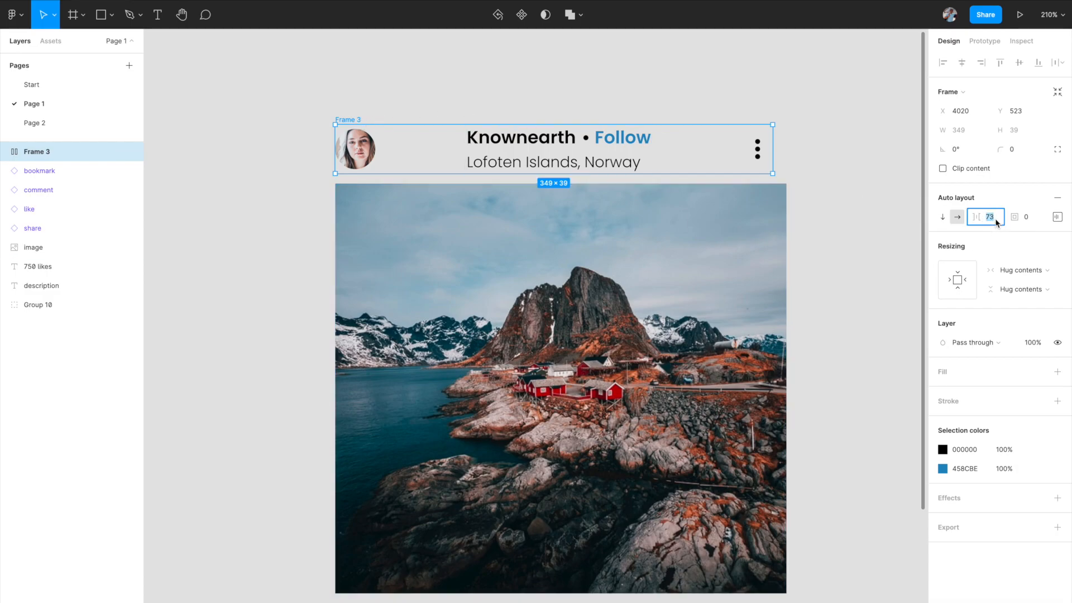
text(8)
key(Return)
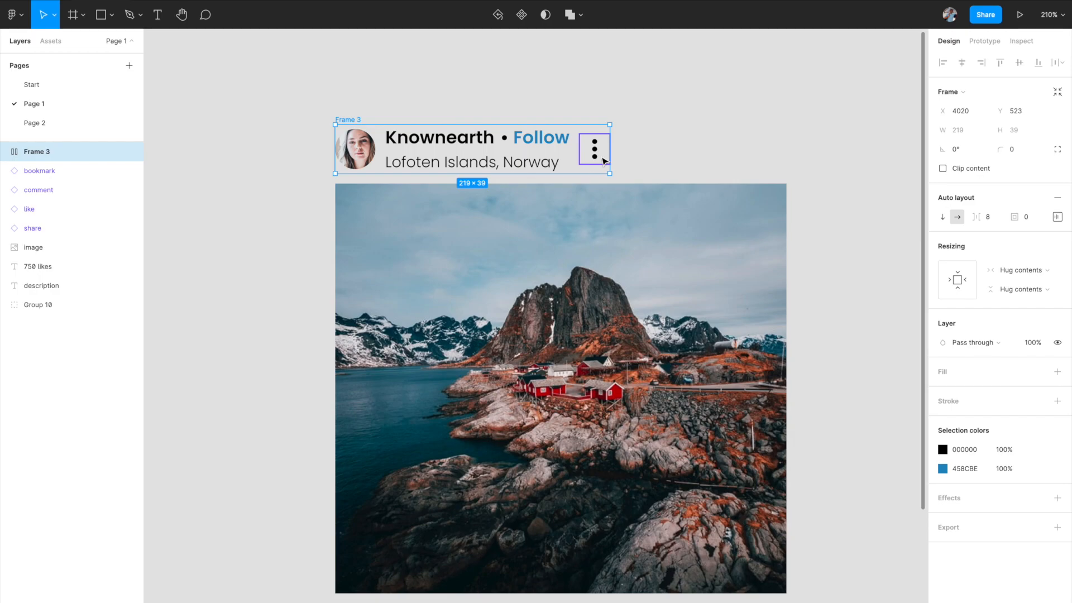
Set the name and location frame's horizontal resizing to Fill container and widen the header frame to 360 to match the image.
double_click(512, 159)
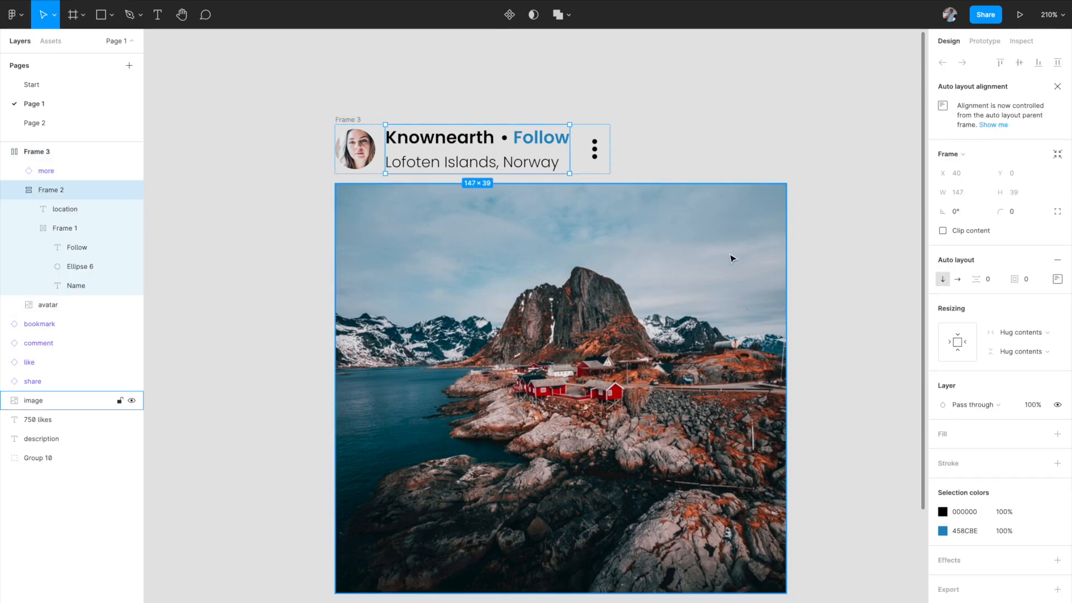
click(1020, 333)
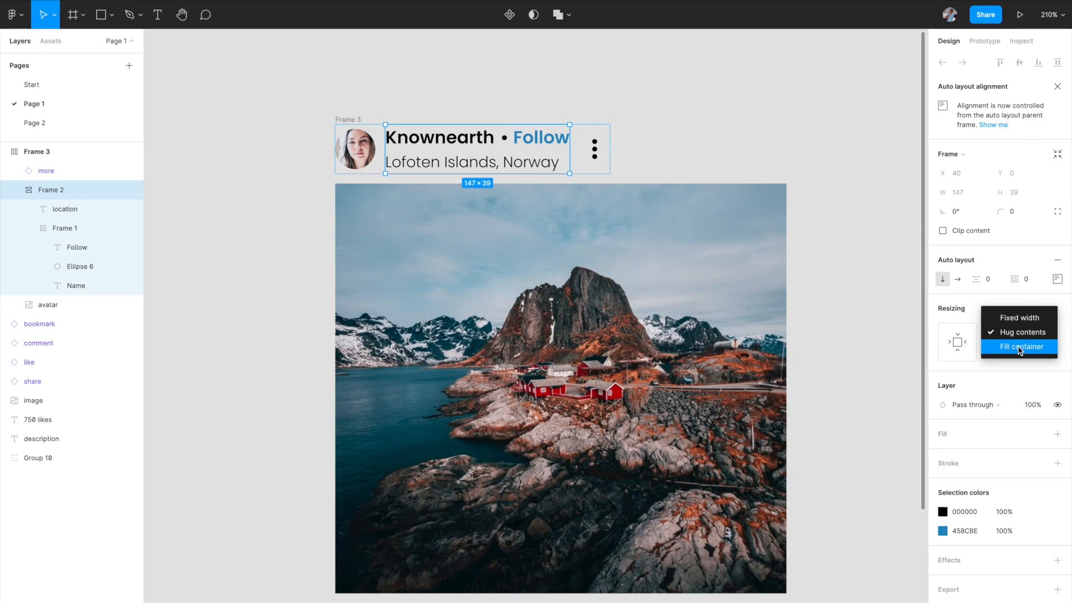
click(1019, 348)
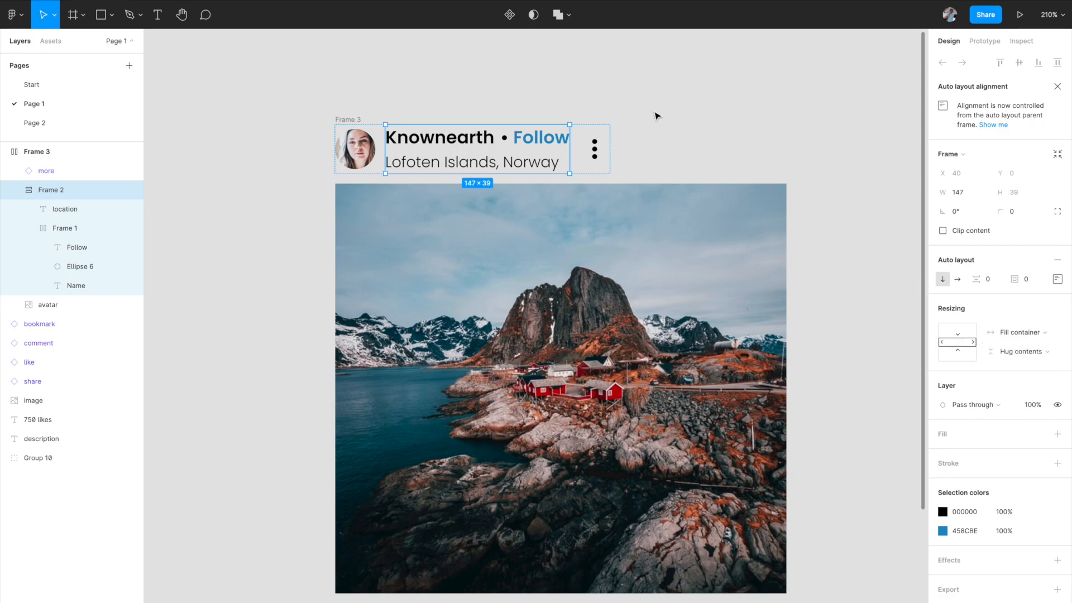
click(340, 120)
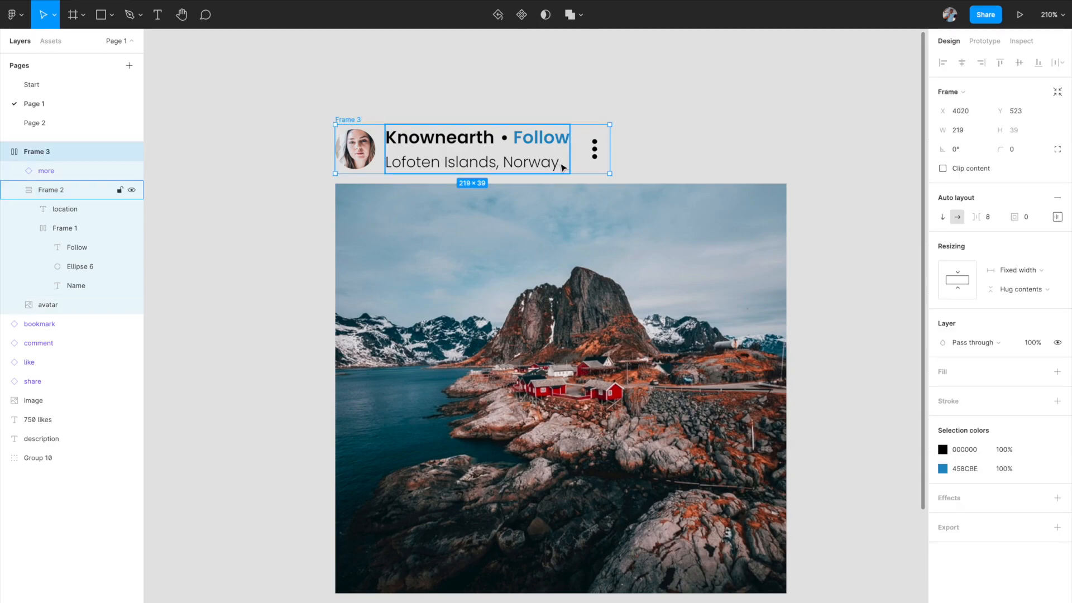
drag(610, 149, 787, 148)
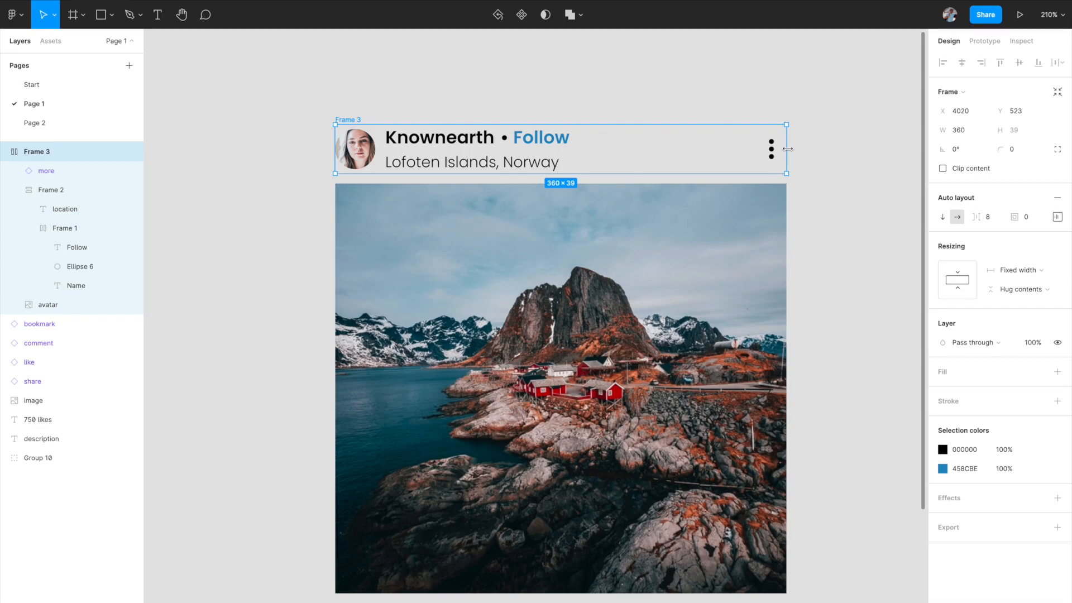
Examine the resizing and auto layout settings of the post header frame, its name and location frame and the more icon.
click(455, 156)
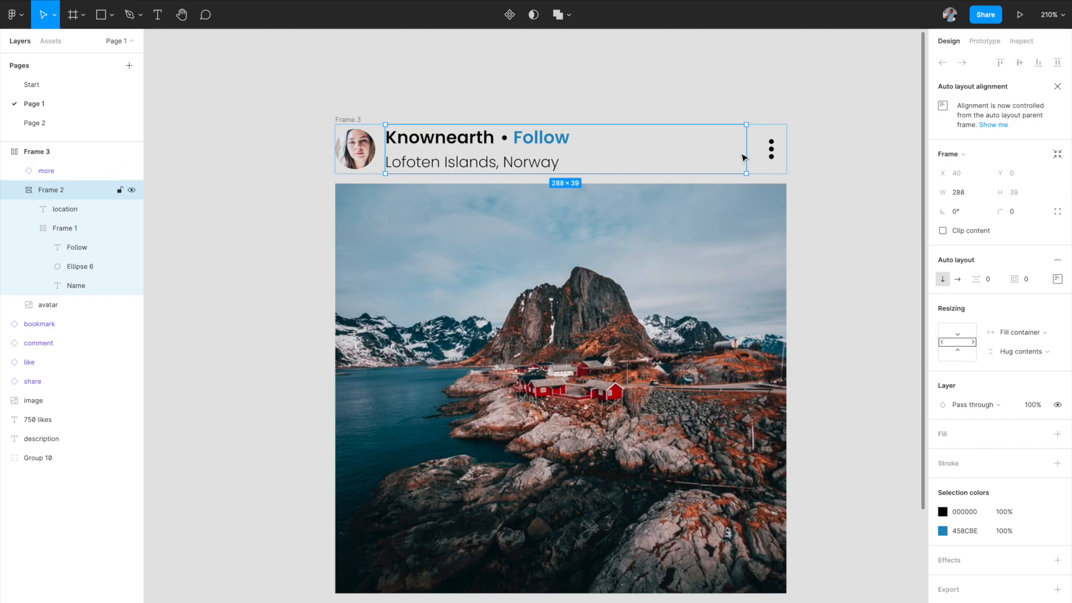
click(341, 121)
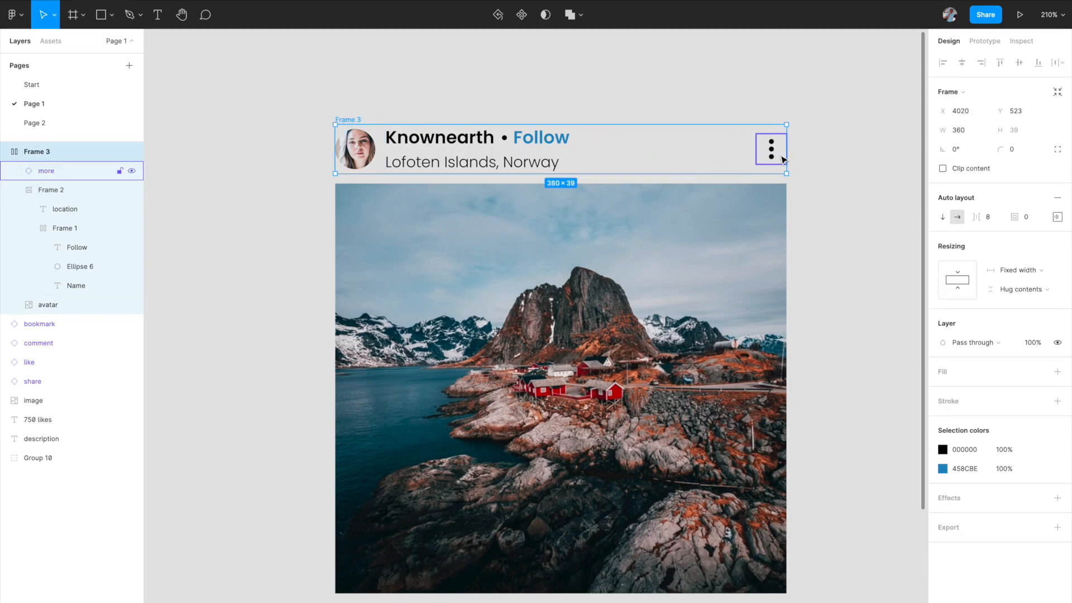
mouse_move(787, 153)
mouse_down()
mouse_move(663, 152)
mouse_move(902, 154)
mouse_move(771, 168)
mouse_move(788, 170)
mouse_up()
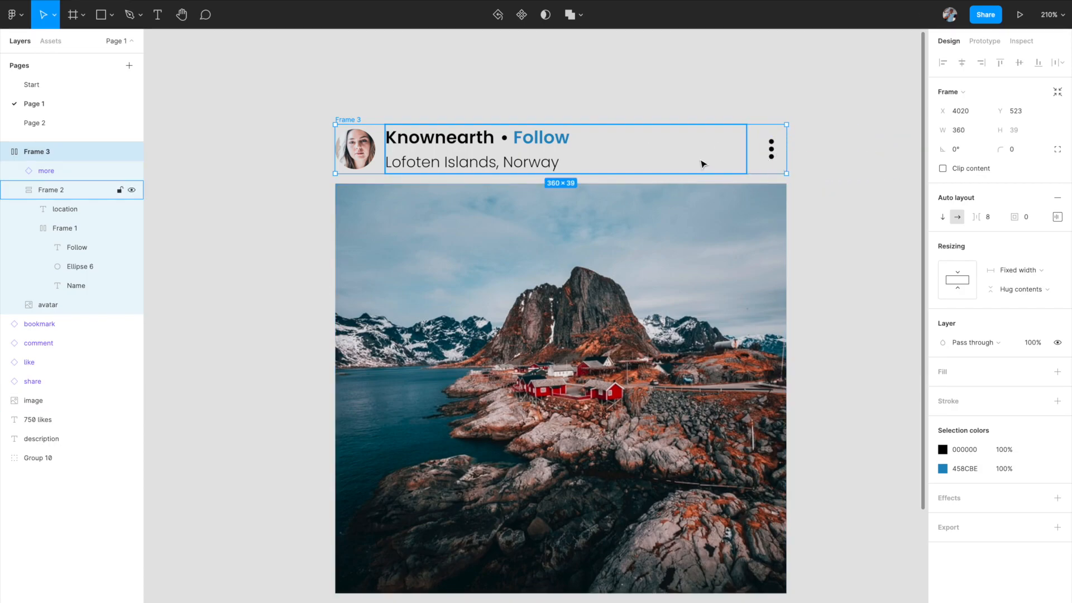
click(581, 161)
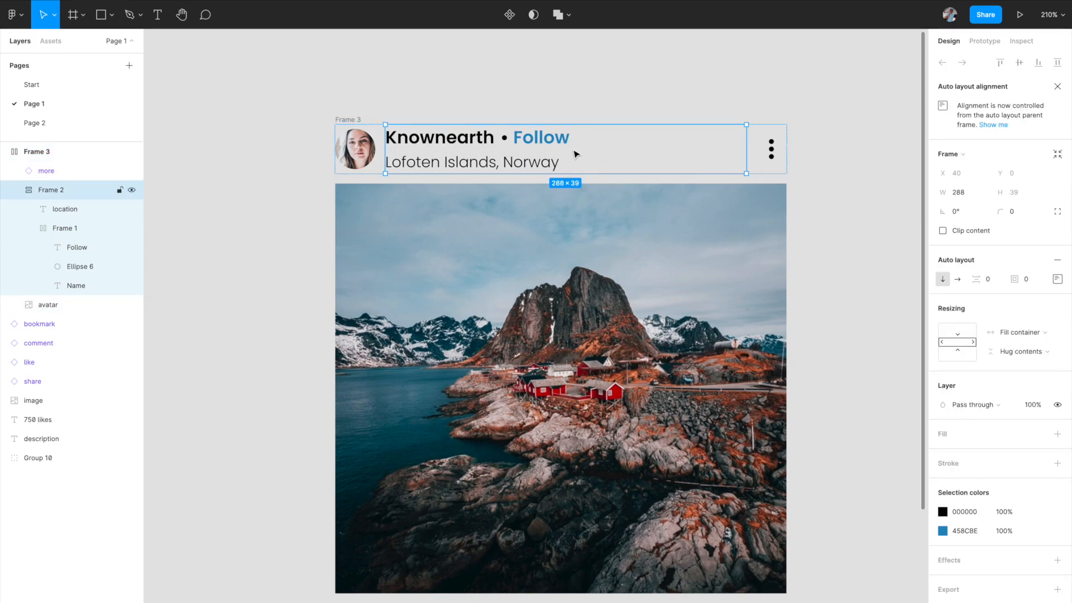
click(499, 106)
click(348, 121)
click(348, 121)
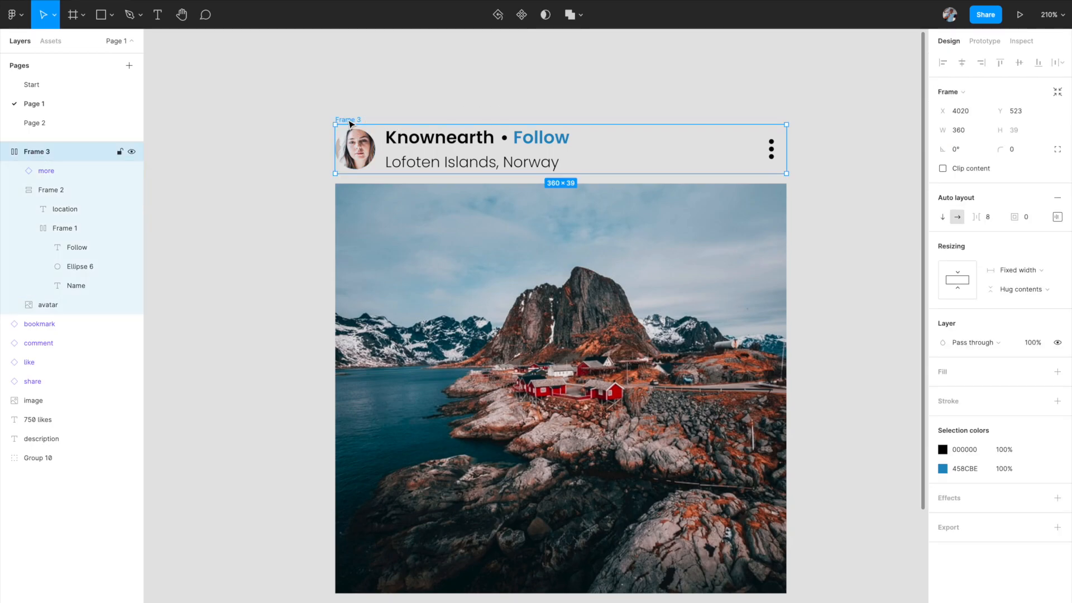
click(407, 149)
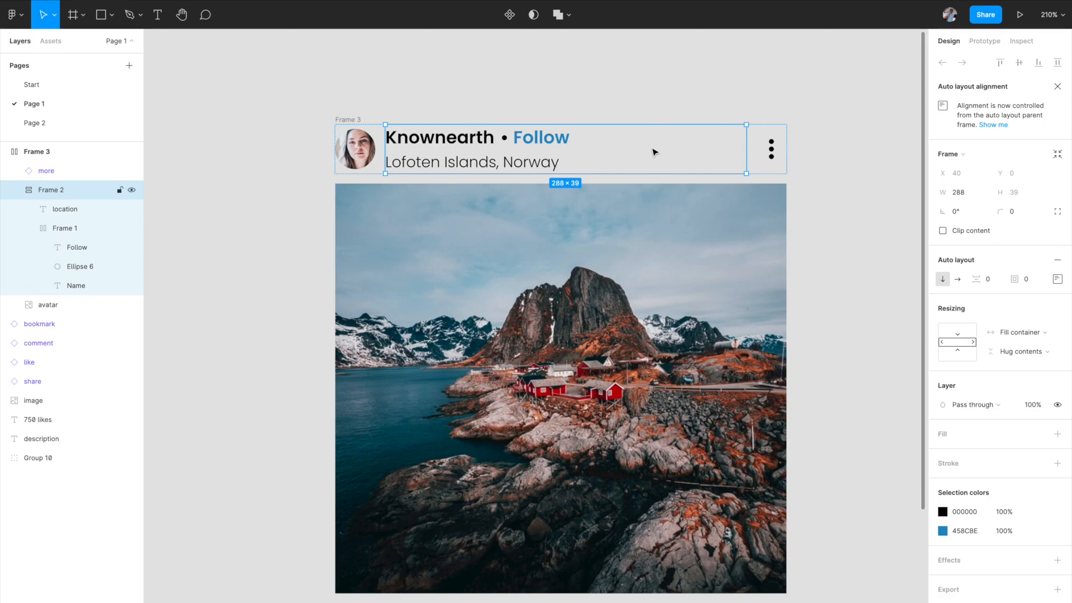
click(781, 147)
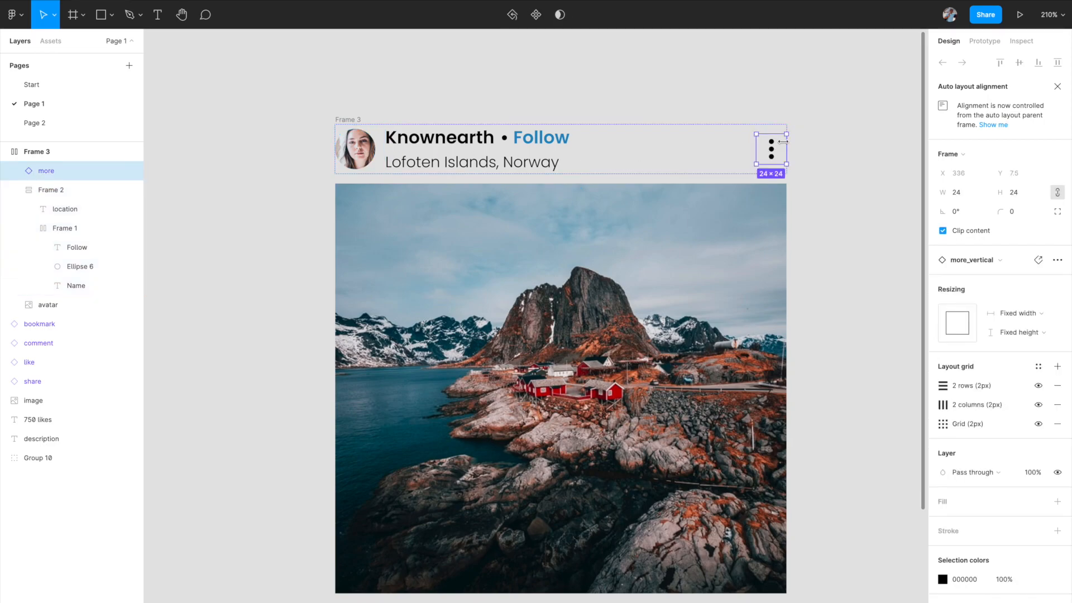
click(734, 154)
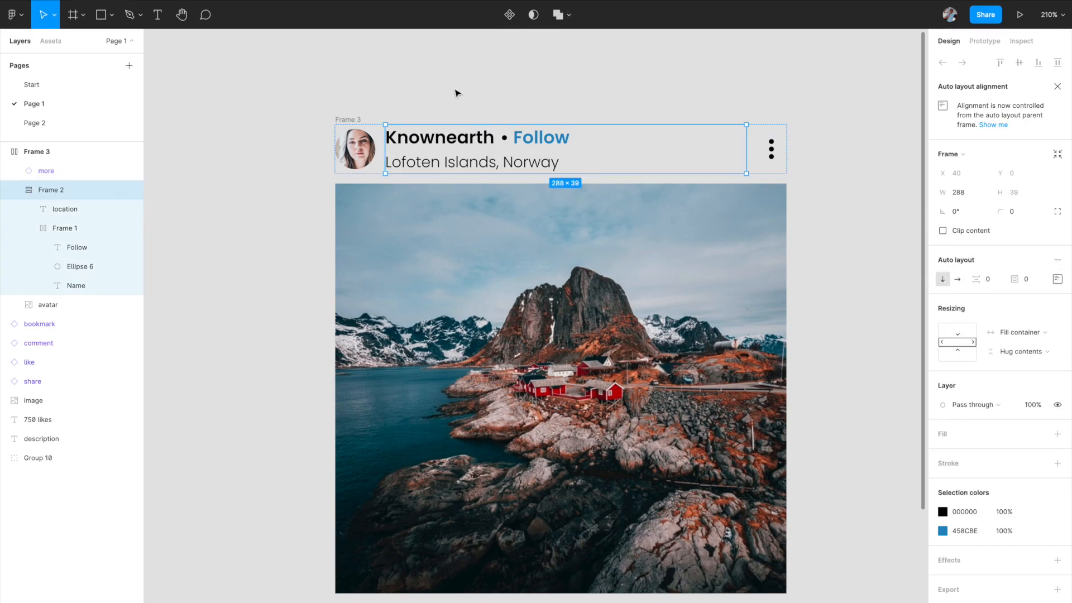
click(358, 119)
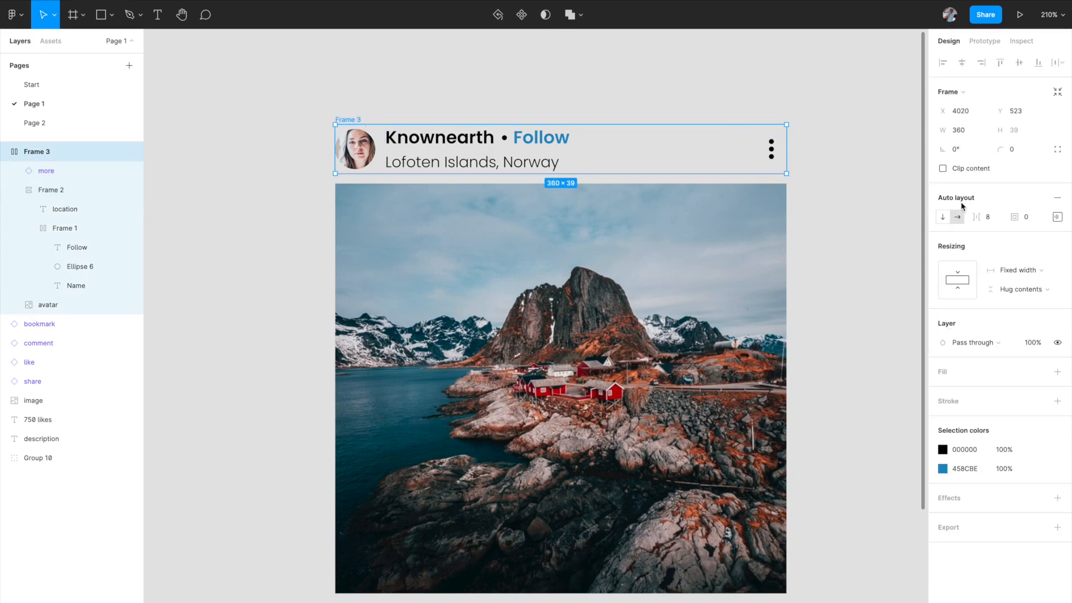
click(859, 230)
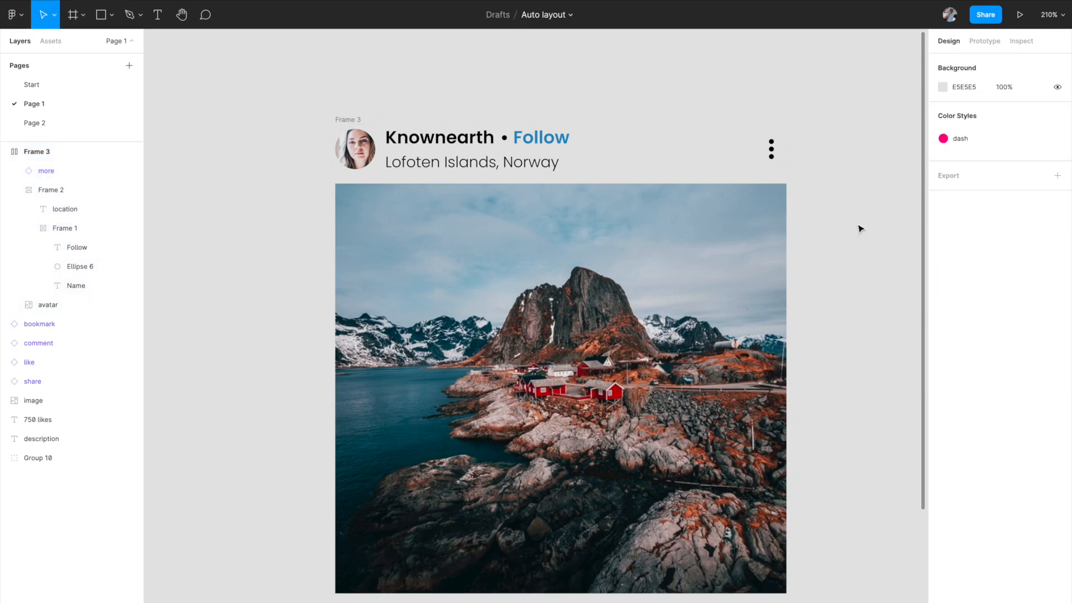
click(358, 120)
Combine the like, comment and share icons below the image in one horizontal auto layout frame.
scroll(358, 119, down, 3)
click(396, 234)
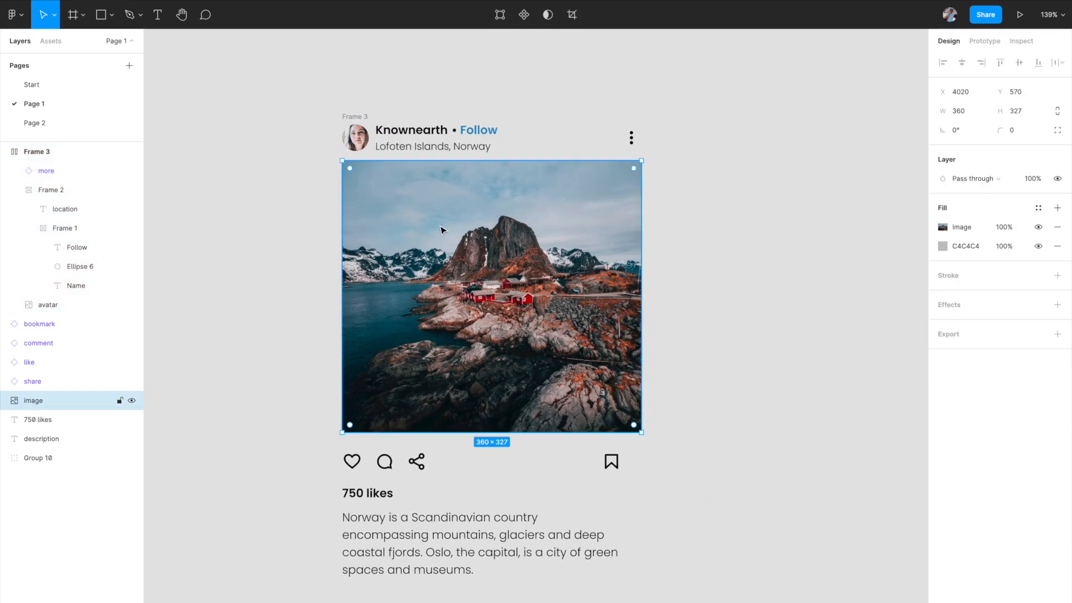
scroll(441, 230, down, 1)
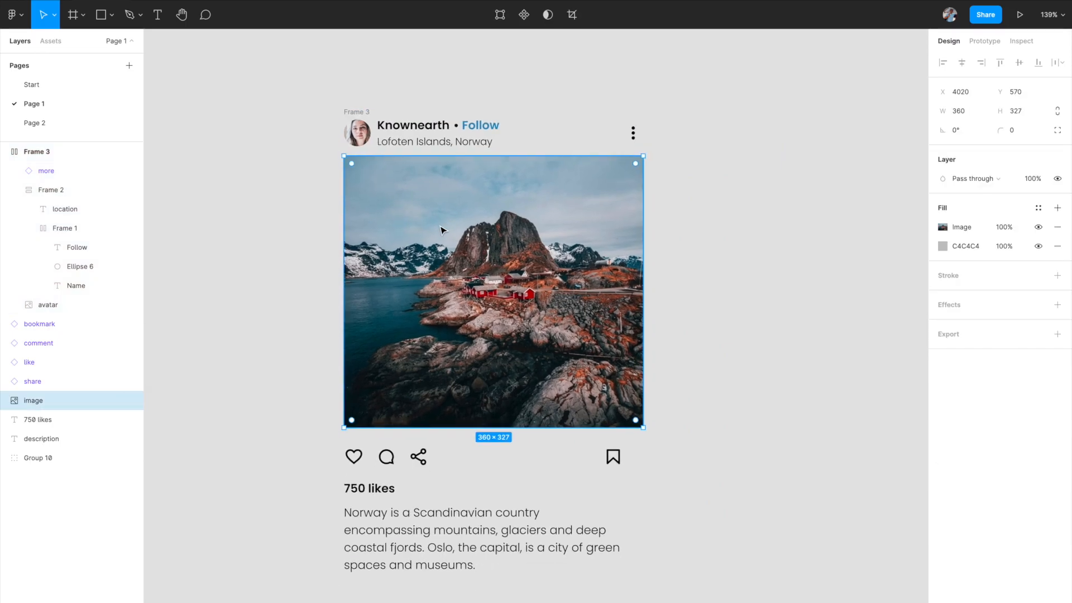
scroll(441, 230, down, 3)
scroll(424, 418, down, 2)
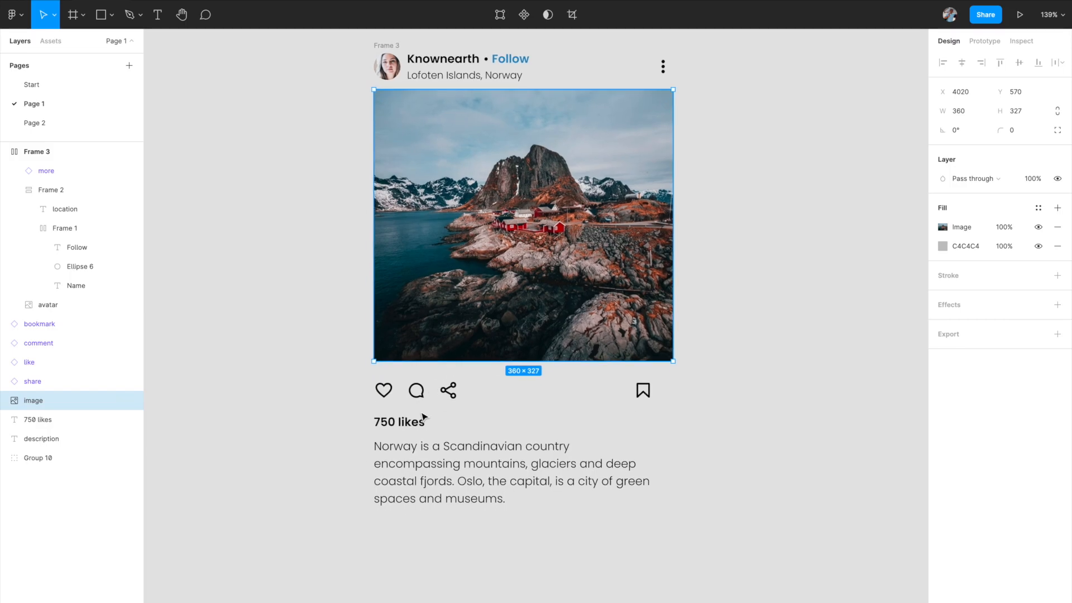
scroll(424, 417, up, 3)
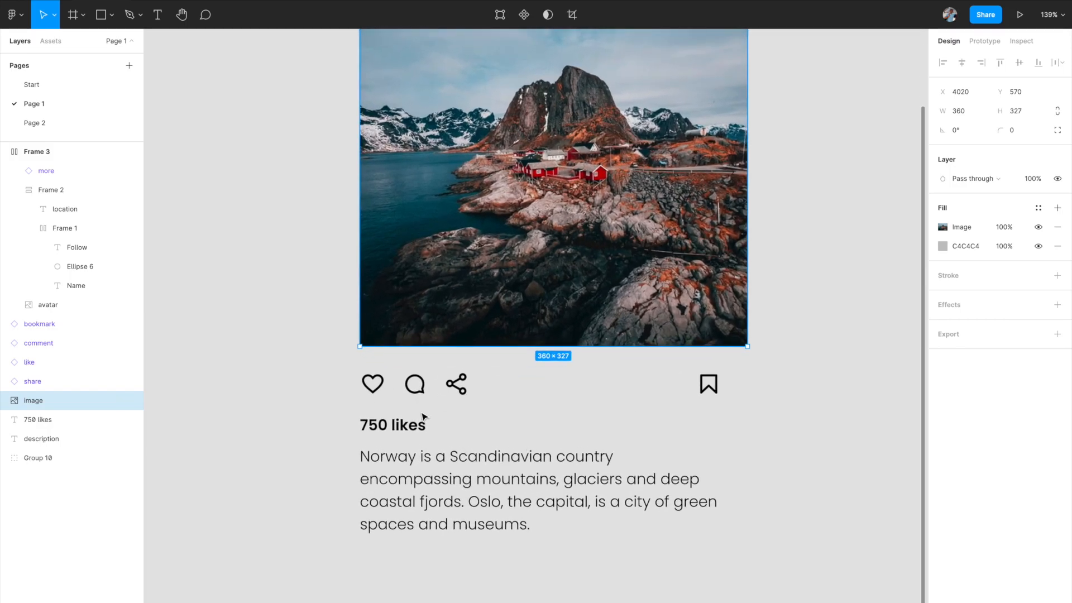
click(377, 393)
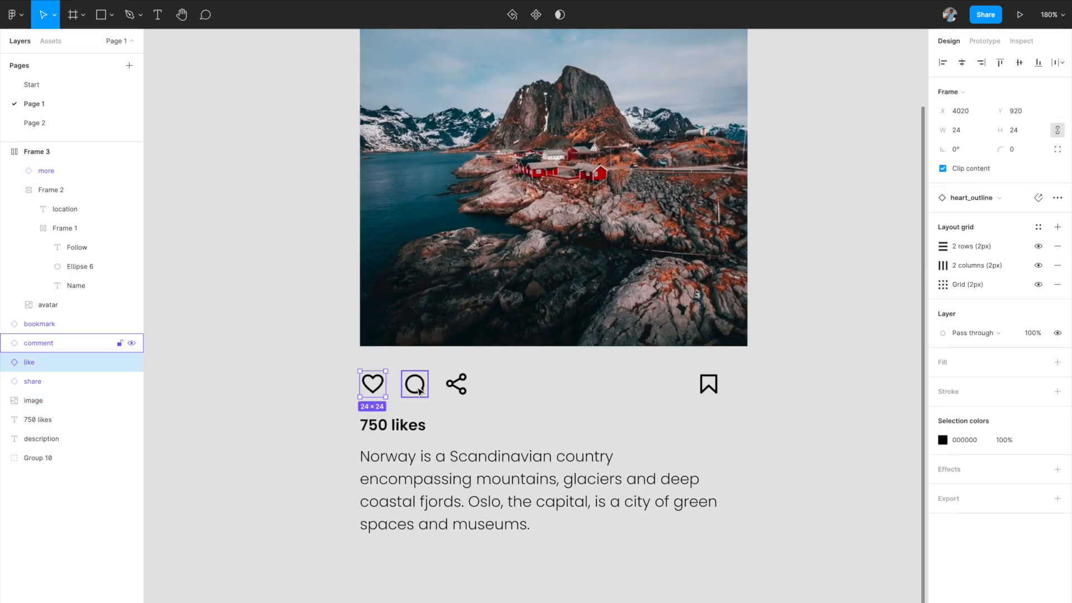
shift+click(420, 391)
shift+click(452, 388)
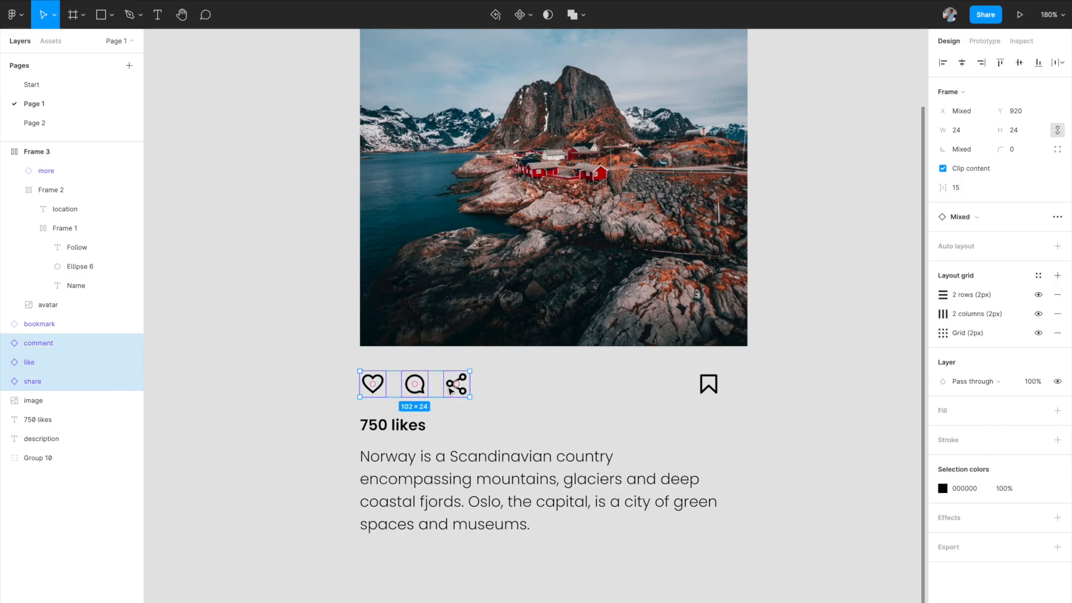
key(shift+a)
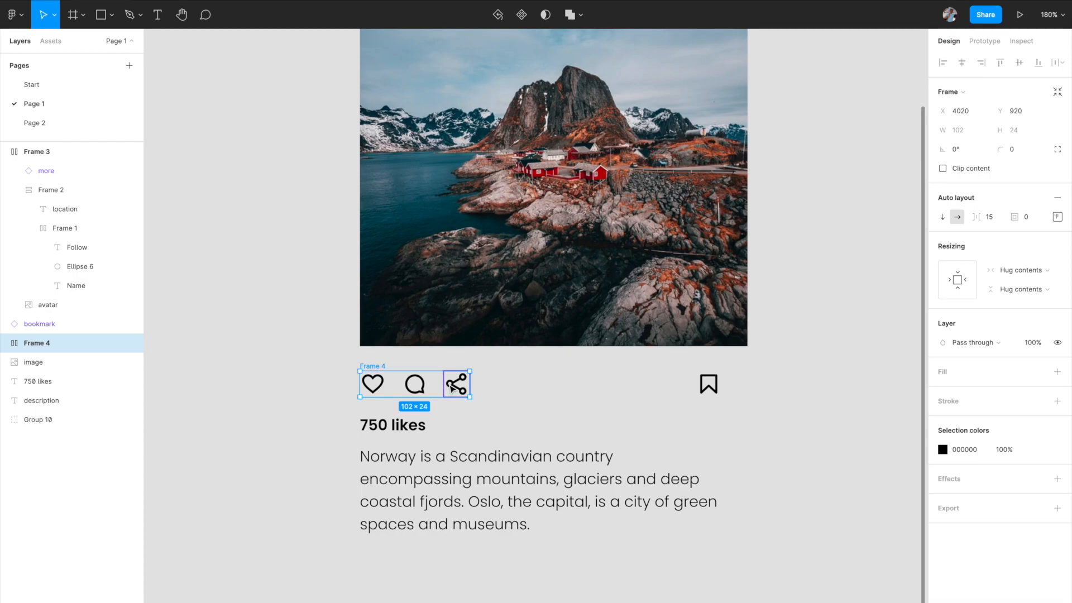
Set the spacing between the like, comment and share icons in their auto layout frame to 12.
click(992, 226)
key(Down)
key(Down)
key(Down)
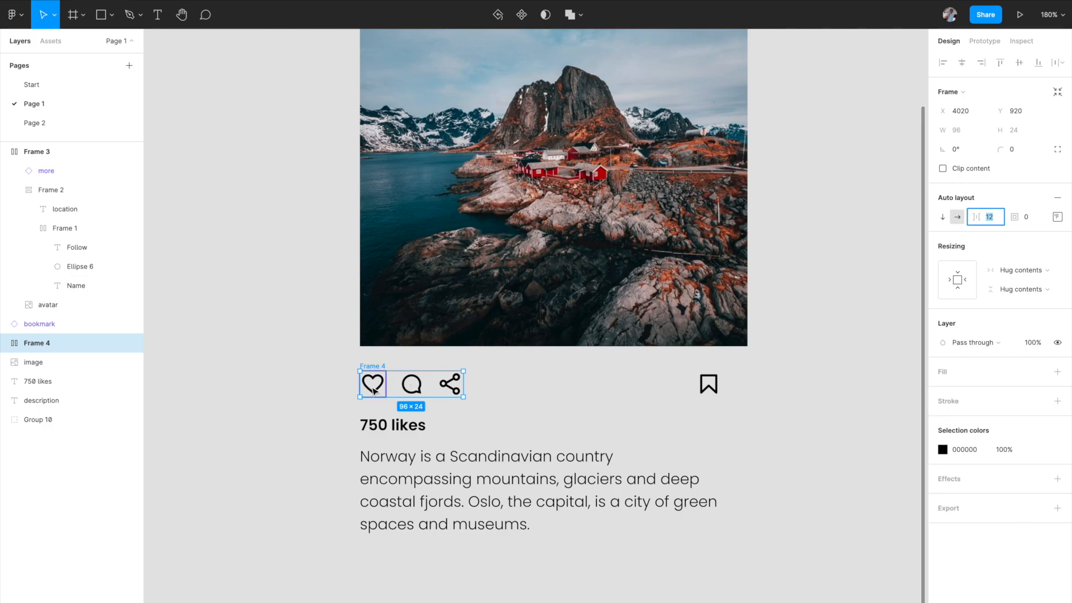
Combine the three-icon frame and the bookmark icon in one horizontal auto layout frame and widen it to about 342.
shift+click(711, 383)
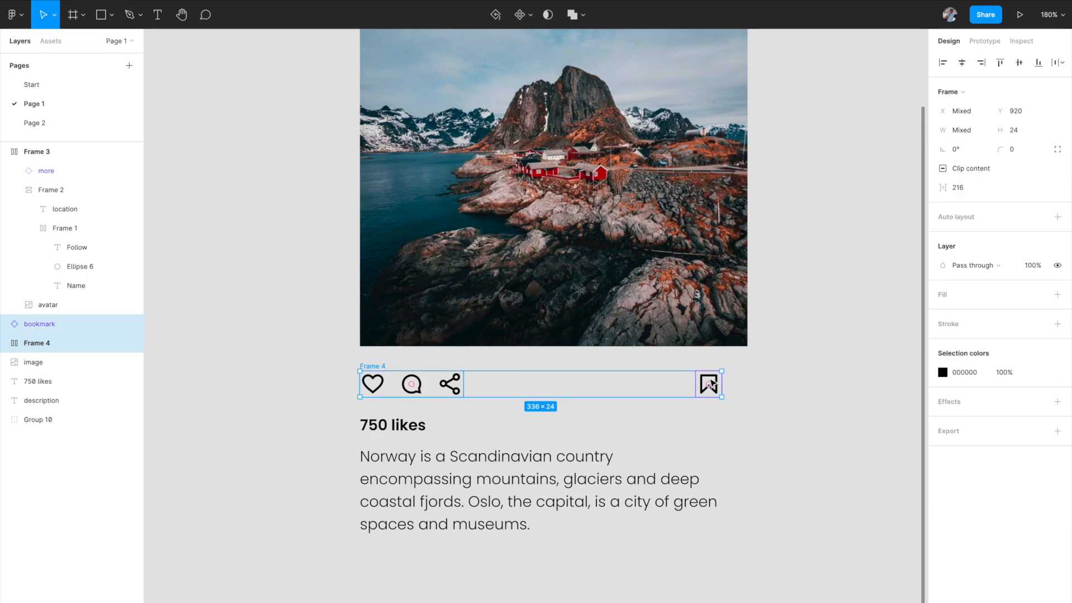
key(shift+a)
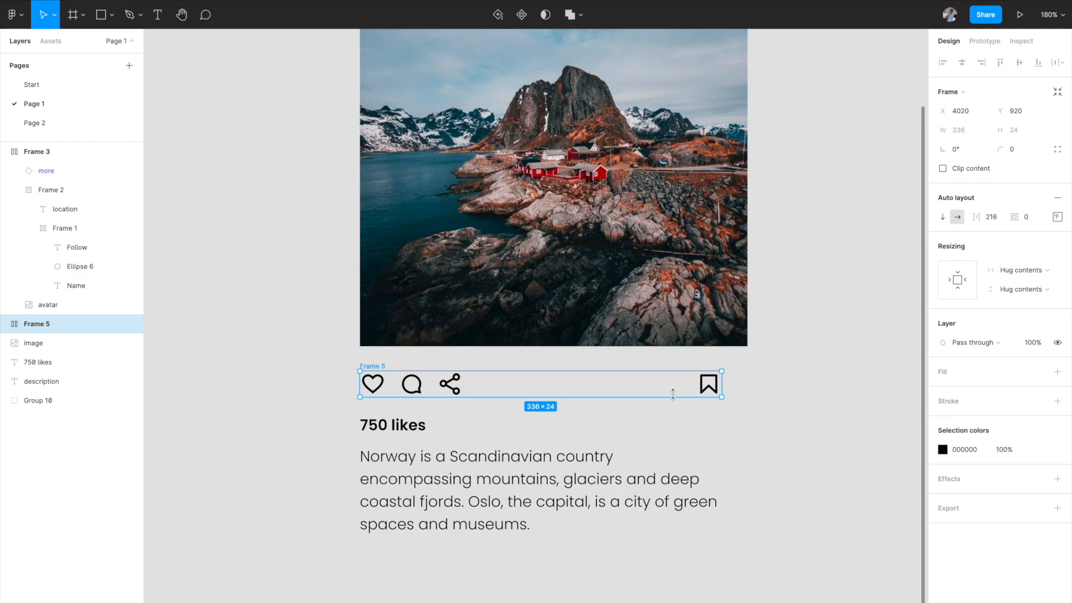
mouse_move(724, 382)
mouse_down()
mouse_move(754, 382)
mouse_move(682, 389)
mouse_move(728, 389)
mouse_up()
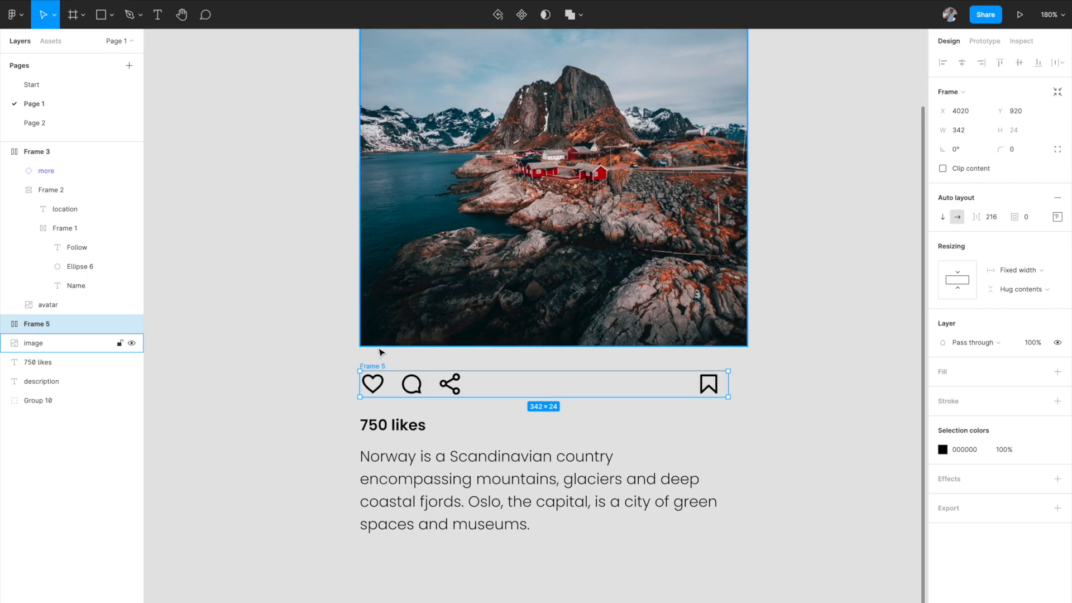
click(337, 375)
click(369, 367)
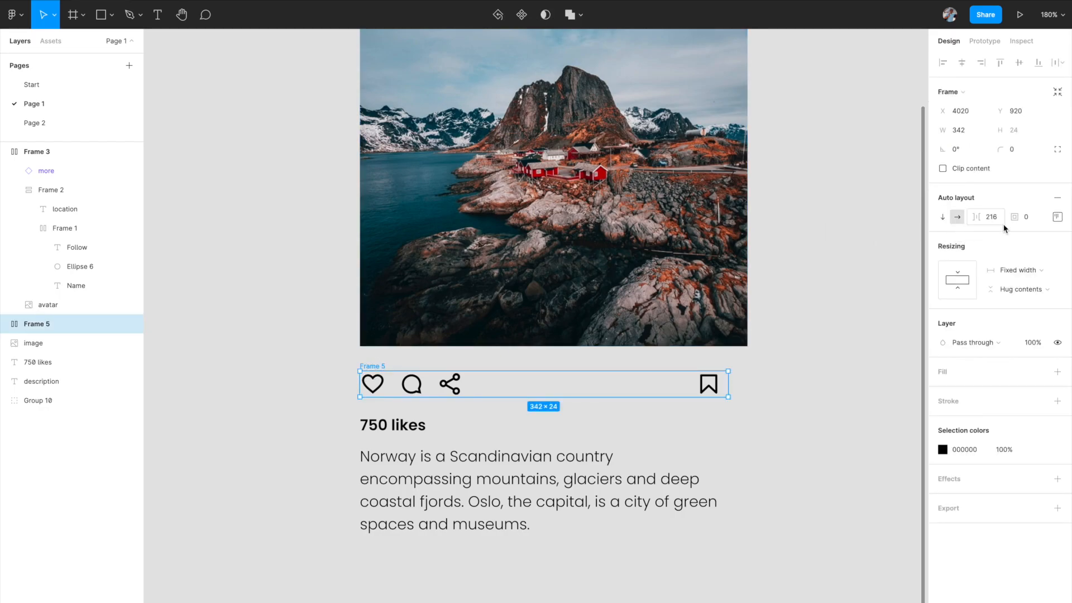
Set the icon row's auto layout distribution to Space between and widen the frame to 360 to match the image.
click(1058, 218)
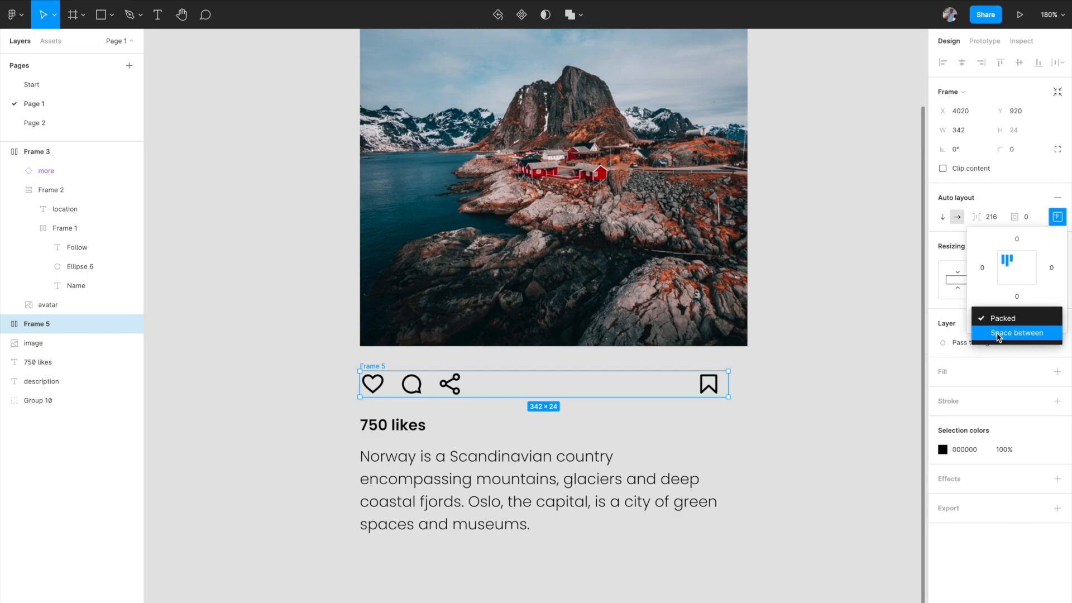
click(998, 336)
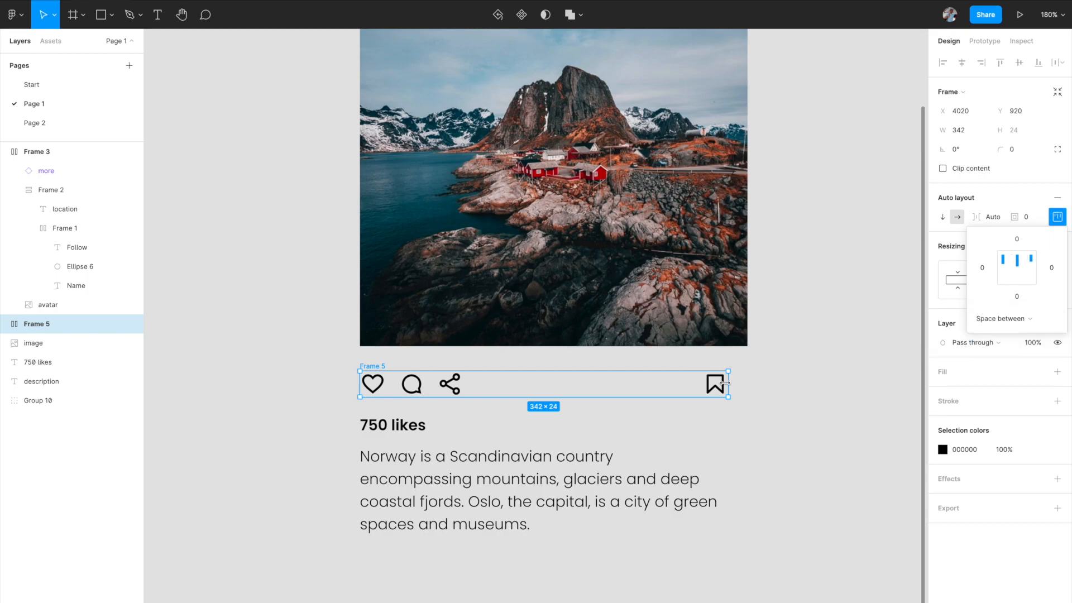
mouse_move(727, 383)
mouse_down()
mouse_move(798, 381)
mouse_move(701, 378)
mouse_move(731, 379)
mouse_up()
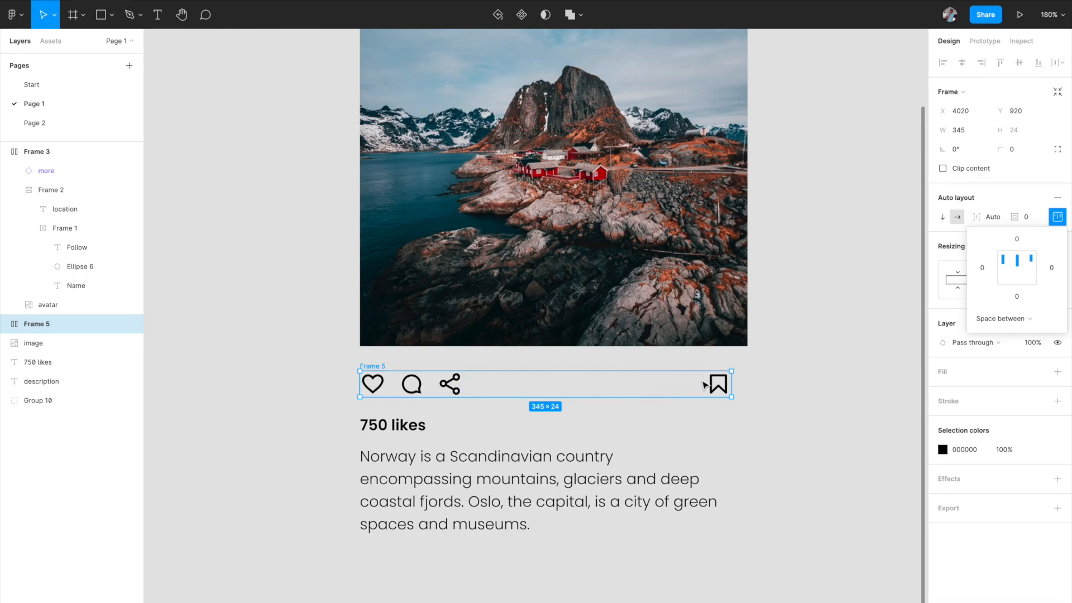
drag(733, 381, 748, 397)
mouse_move(360, 383)
mouse_down()
mouse_move(306, 383)
mouse_move(367, 385)
mouse_move(358, 388)
mouse_up()
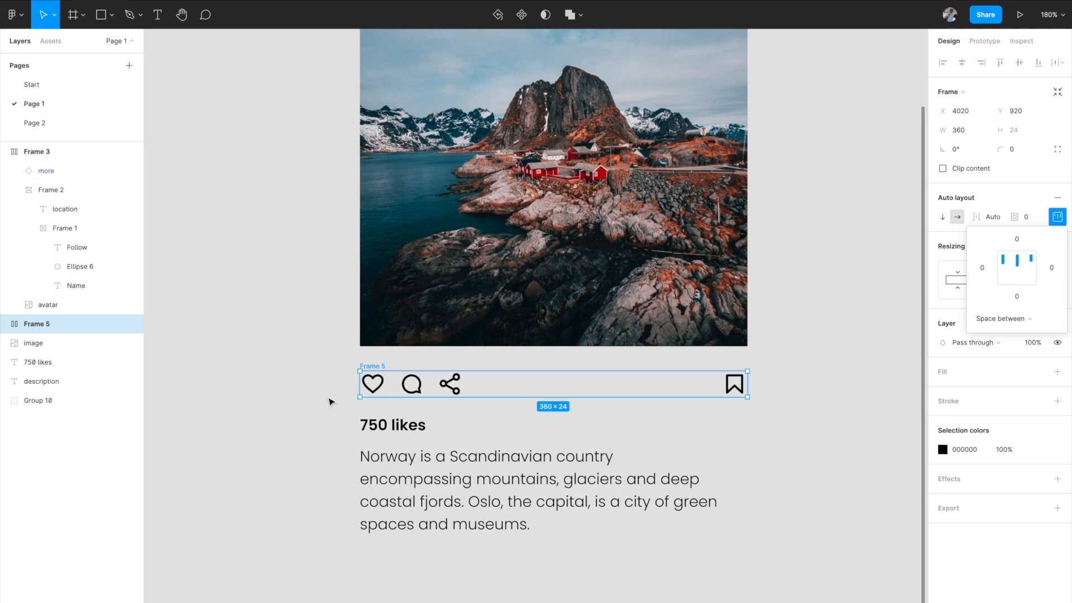
Review the Packed and Space between distribution options of the icon row's auto layout frame.
click(330, 402)
click(376, 366)
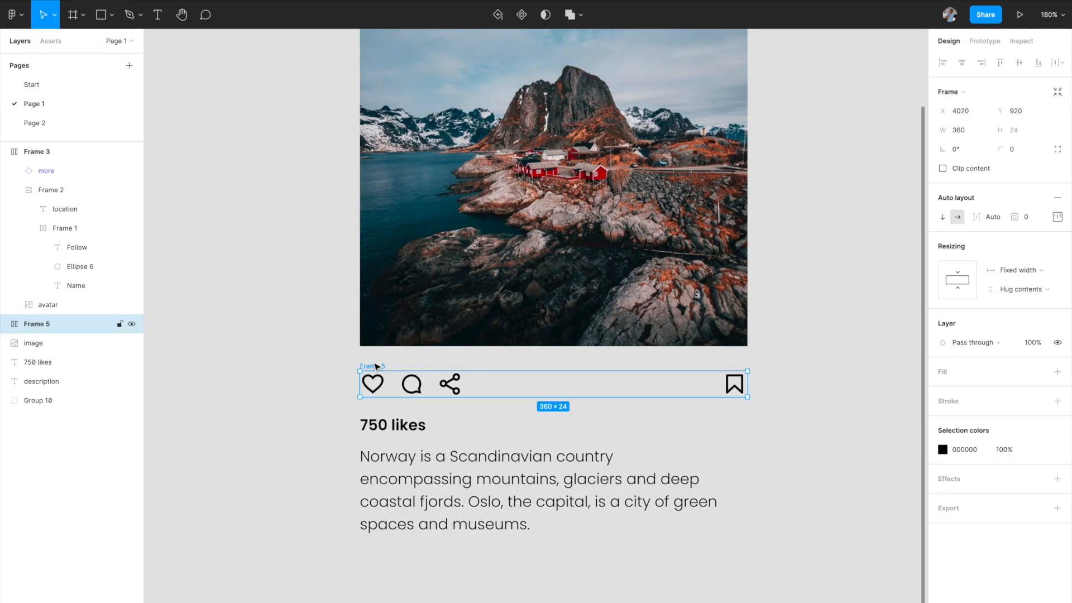
click(1058, 217)
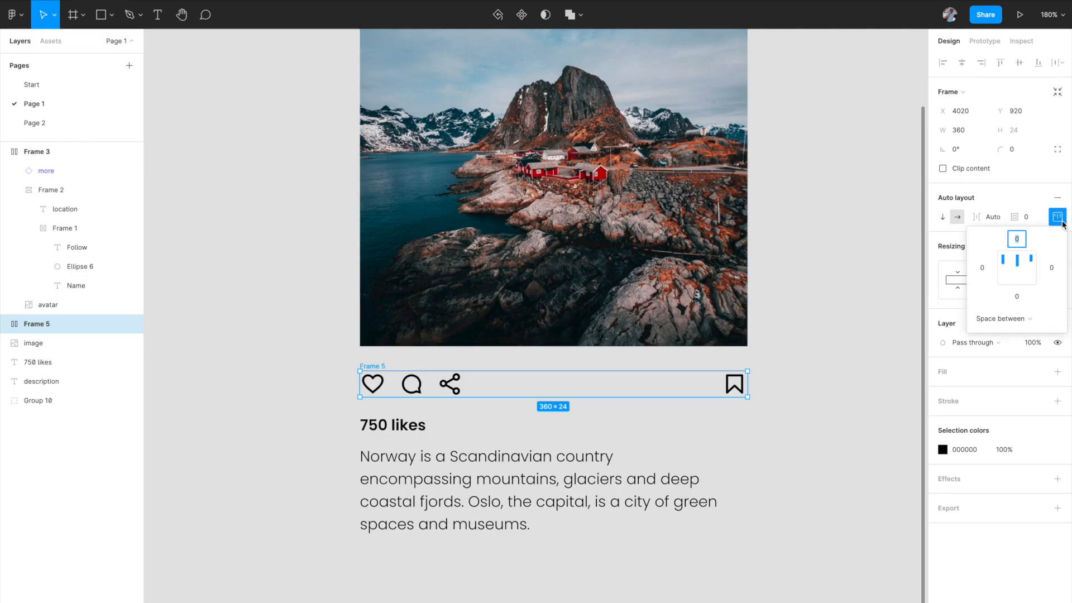
click(1012, 318)
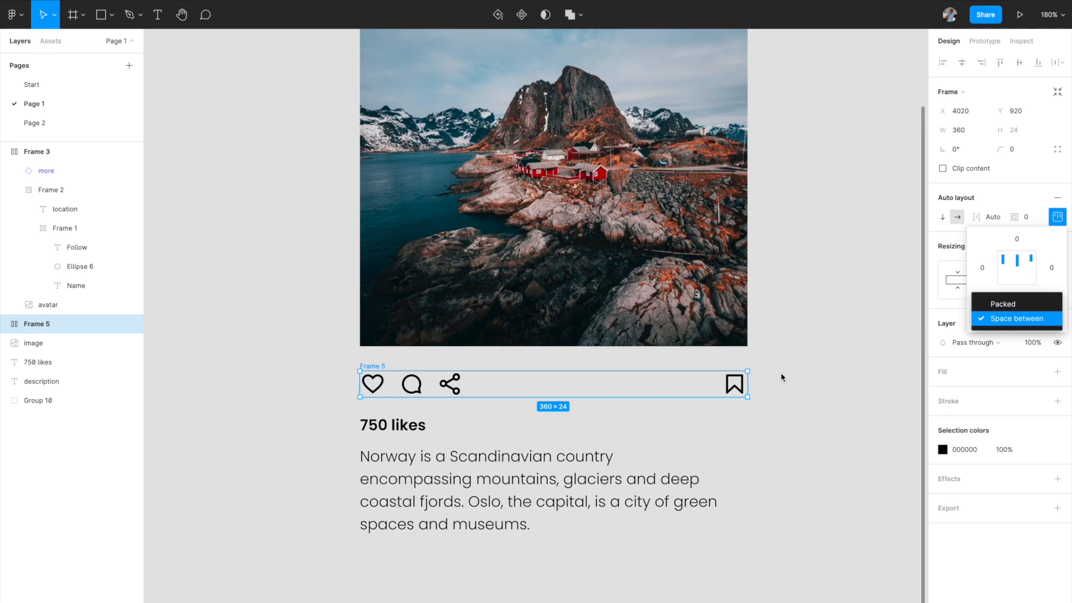
click(458, 389)
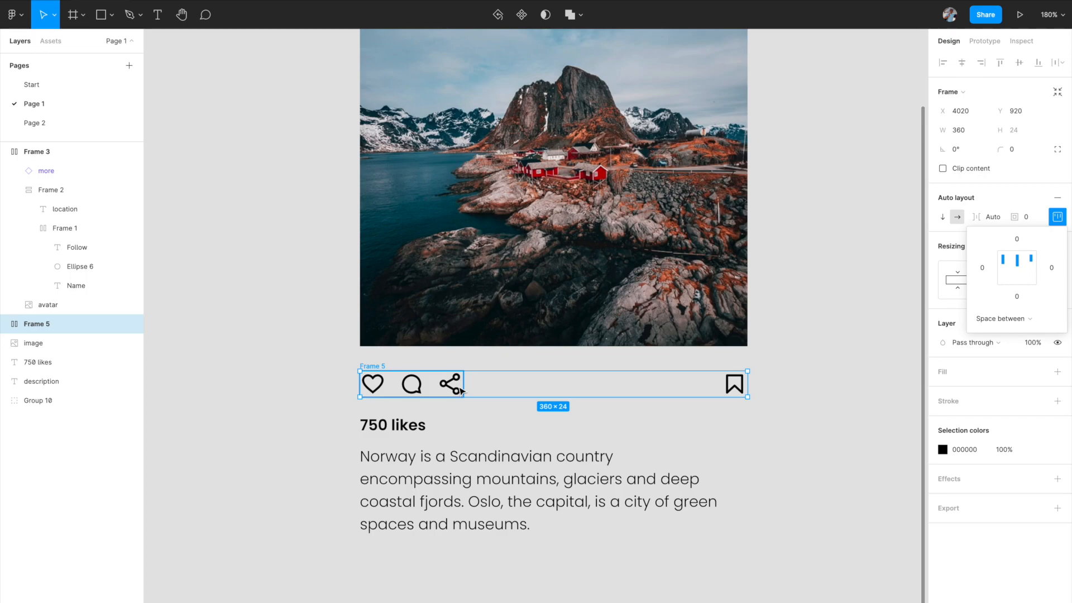
click(734, 385)
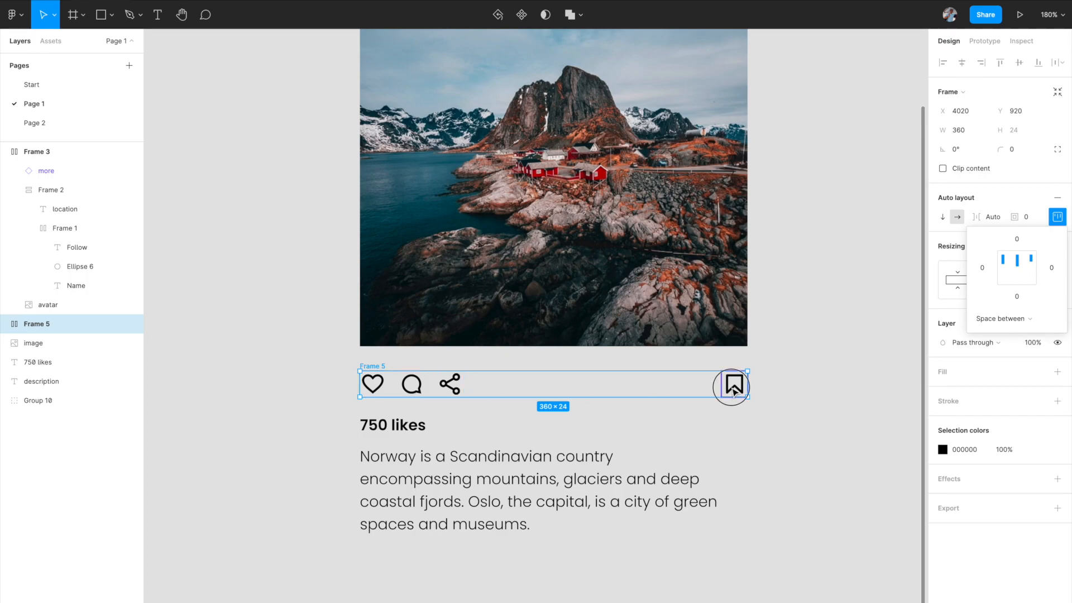
click(792, 378)
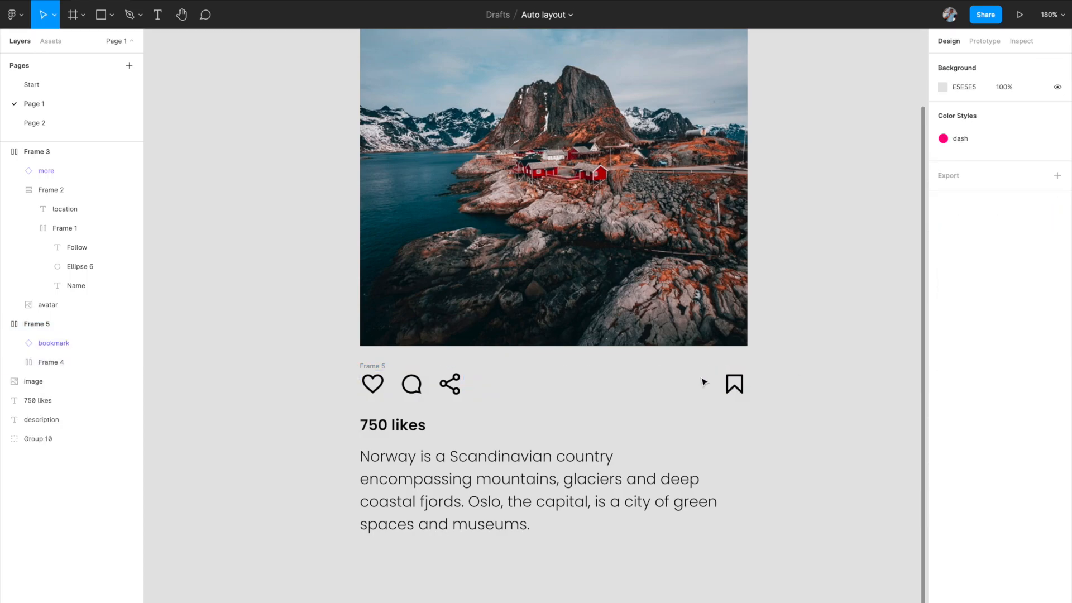
Align the items of the icon row's auto layout frame vertically centred.
click(373, 365)
click(1056, 217)
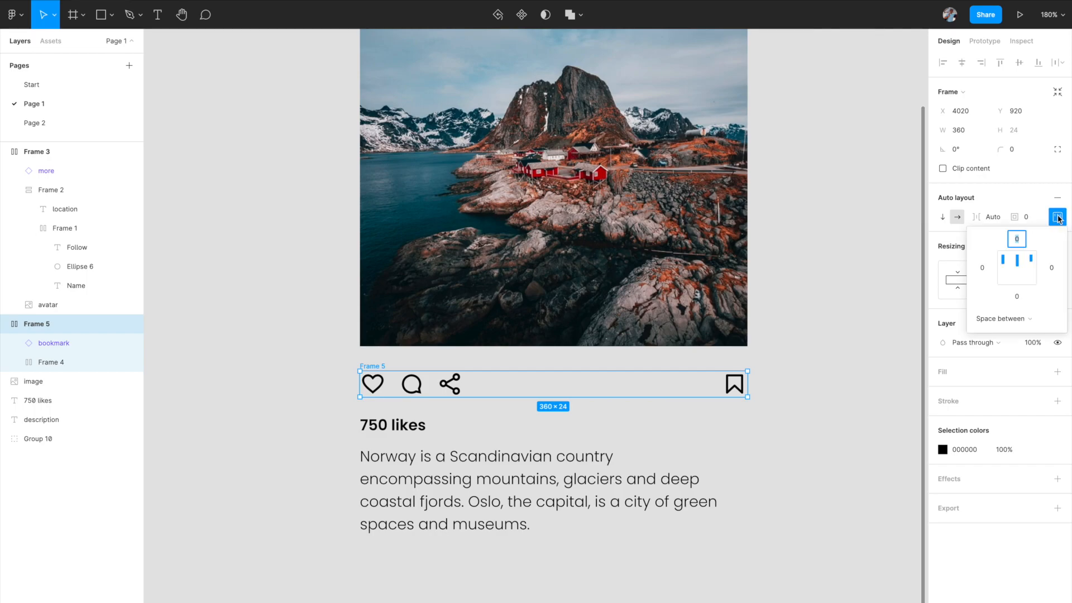
click(1006, 273)
click(834, 394)
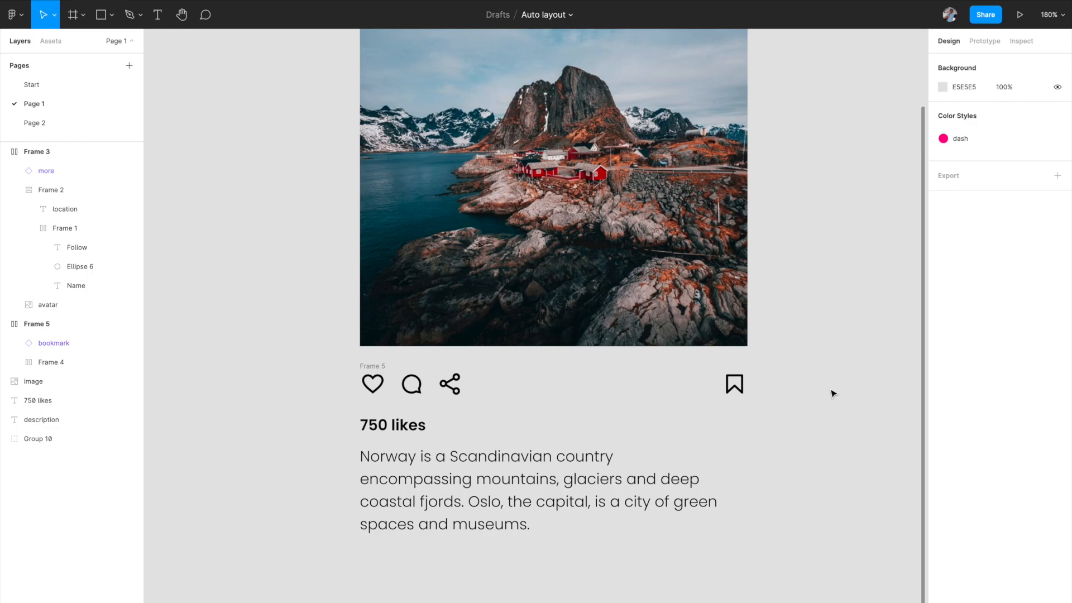
click(373, 366)
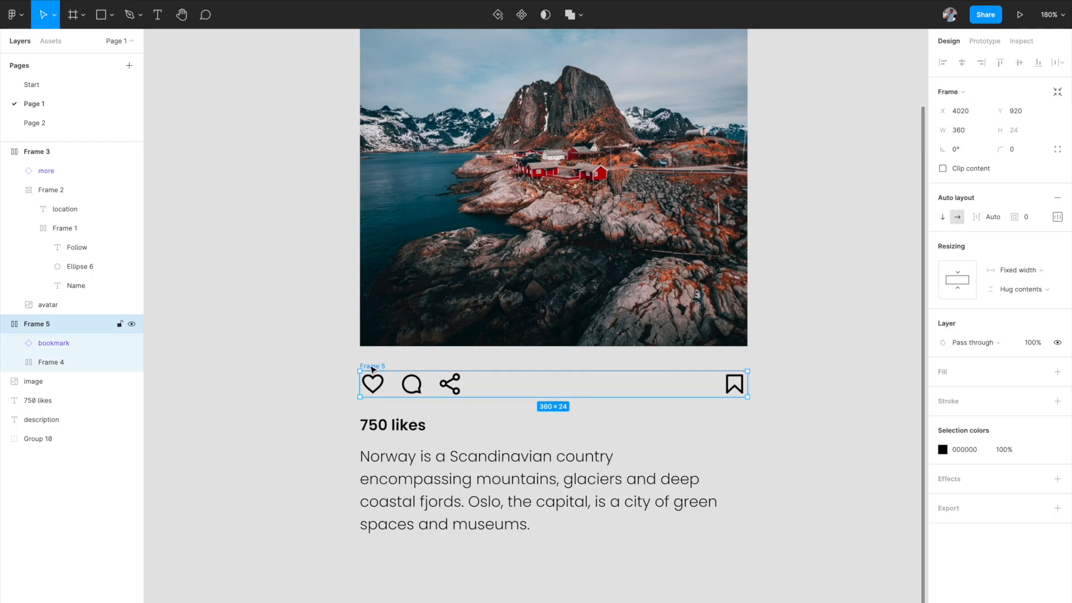
Combine the likes and description texts in a vertical auto layout frame and widen it to 360 to match the image.
click(385, 426)
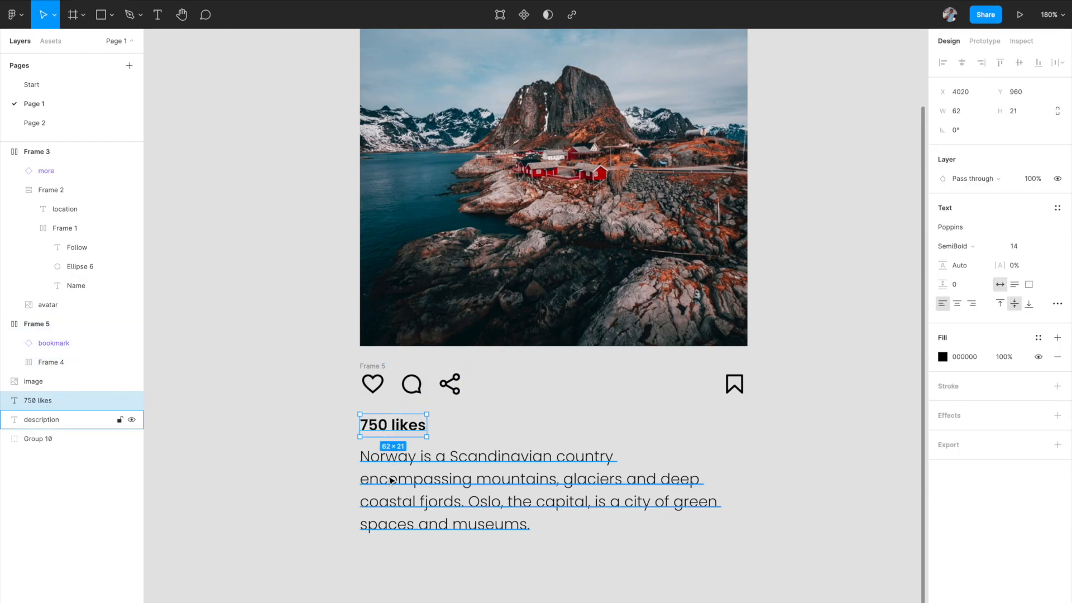
shift+click(391, 480)
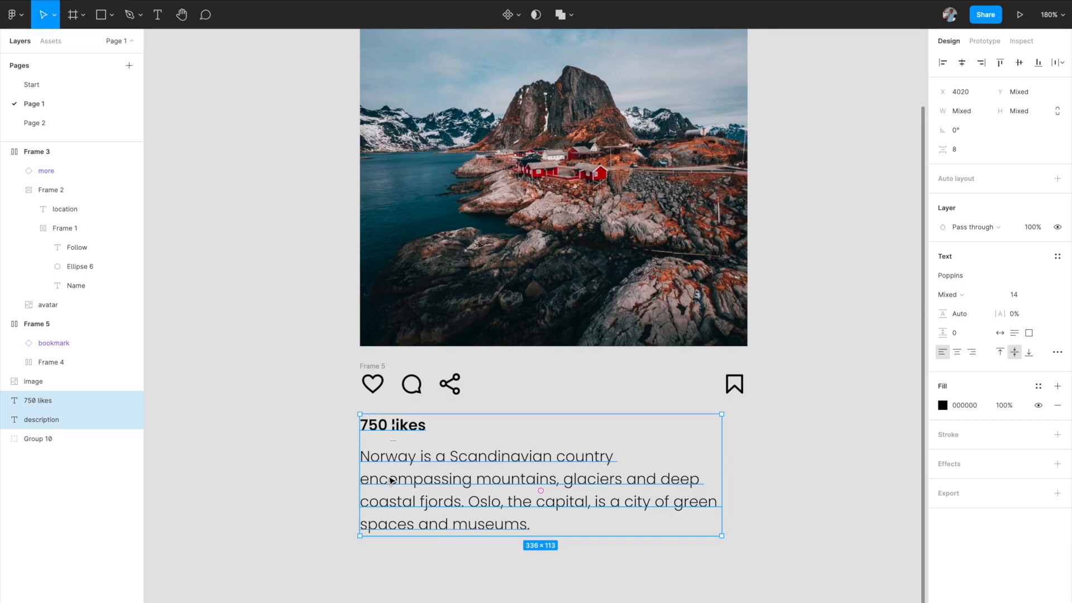
key(shift+a)
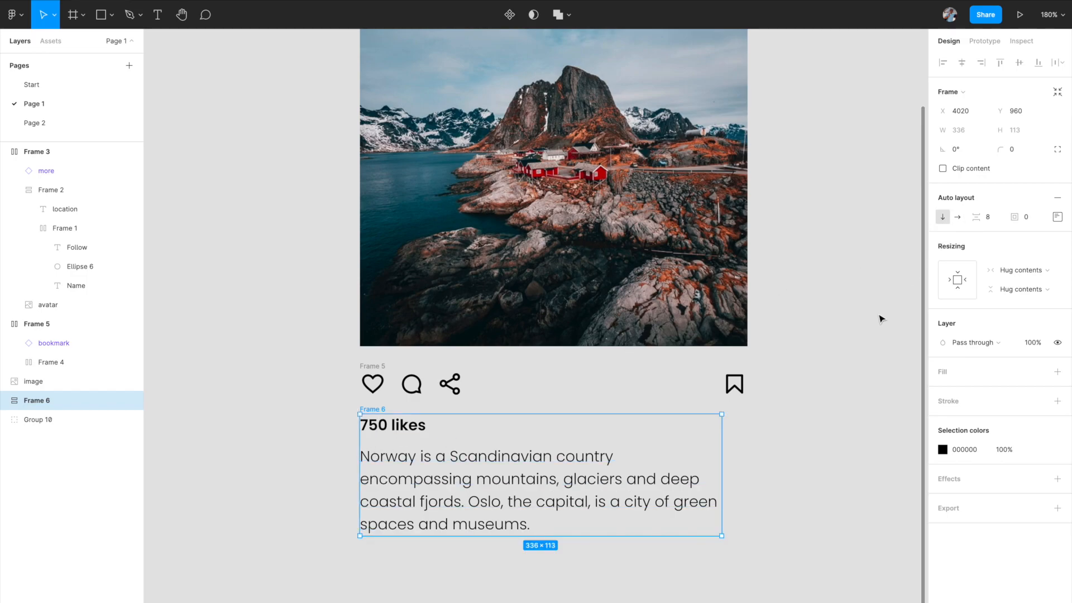
key(shift+1)
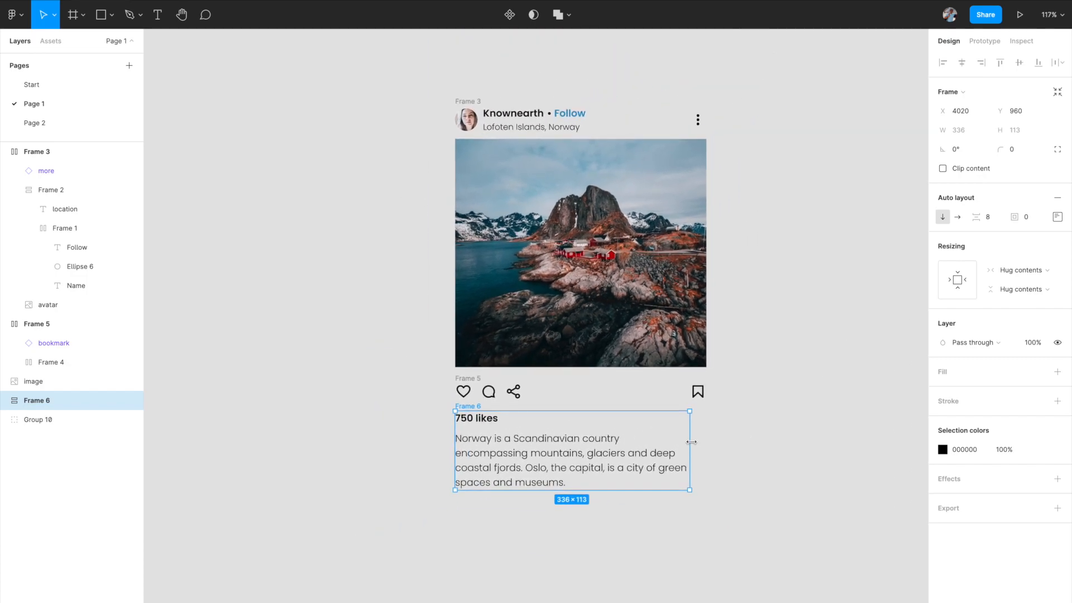
drag(691, 442, 706, 441)
click(769, 354)
Combine the header, image, icon row and text frame in one vertical auto layout frame and give it an FFFFFF fill.
scroll(769, 354, right, 1)
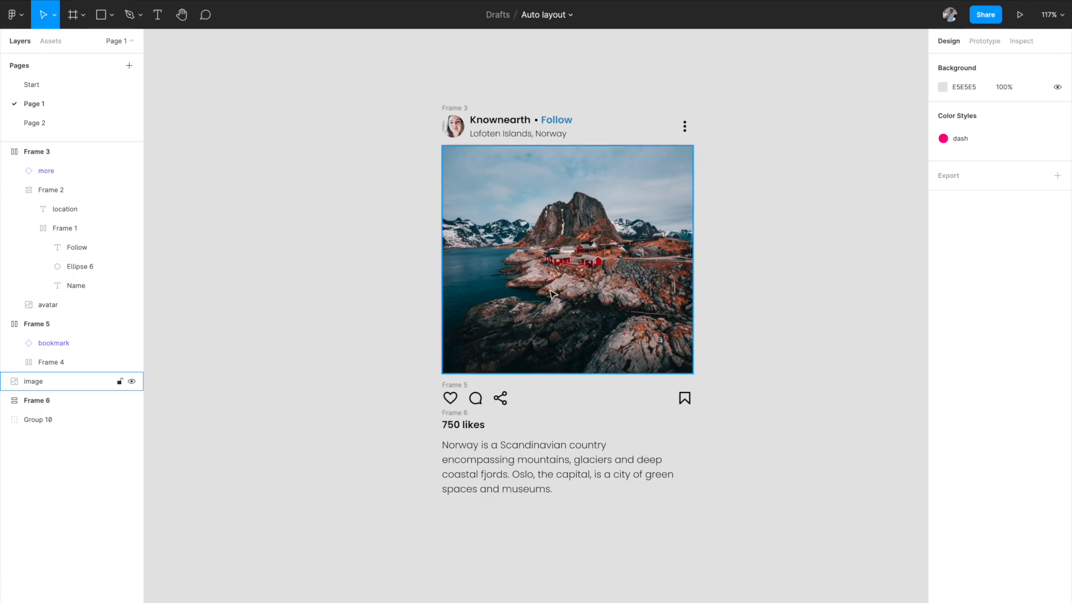
drag(377, 74, 737, 537)
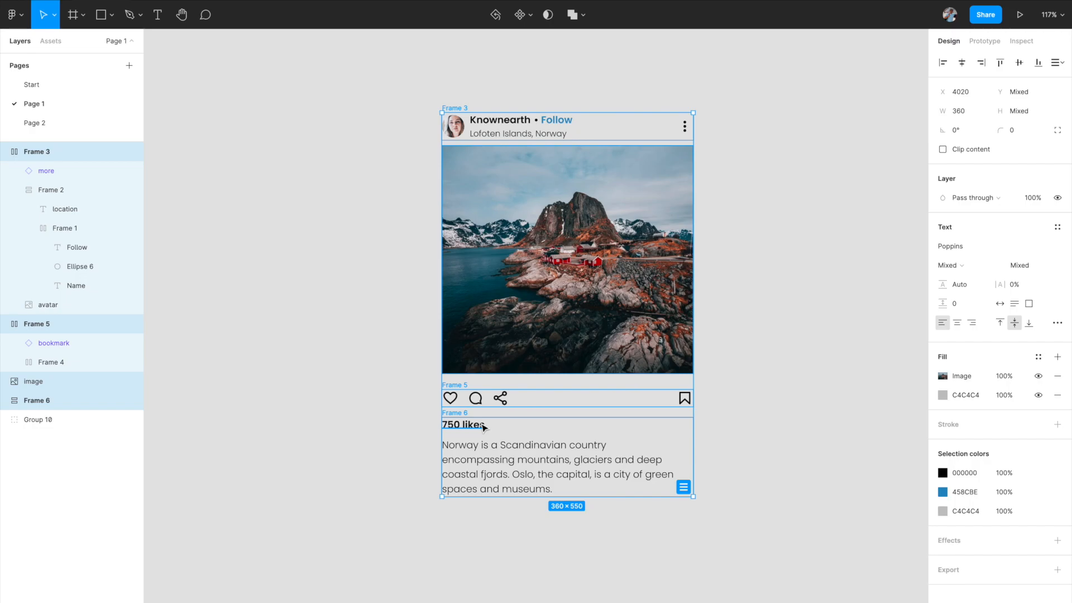
key(shift+a)
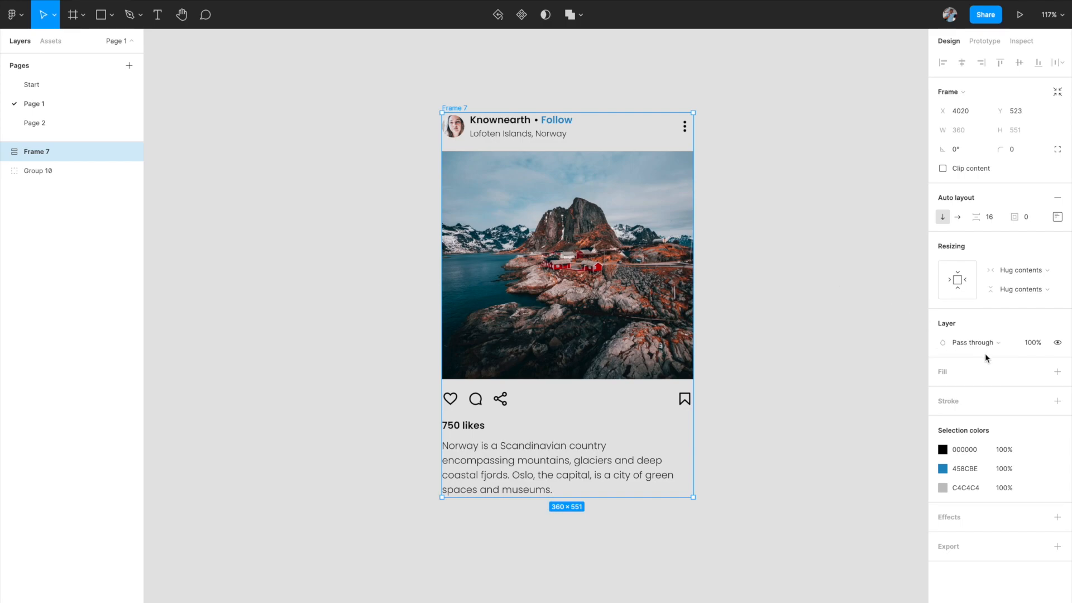
click(1057, 371)
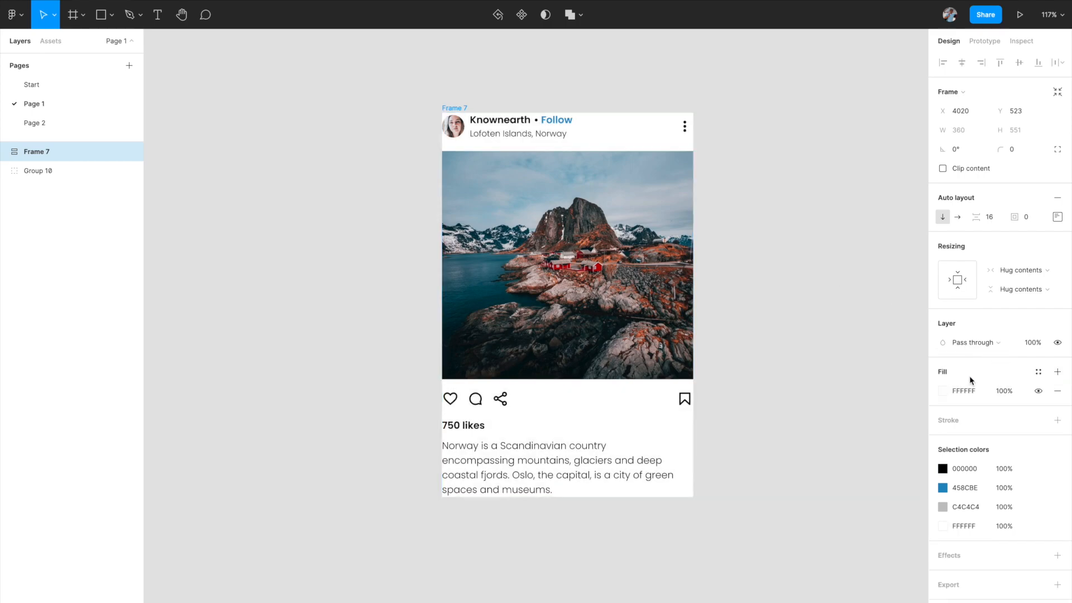
click(860, 386)
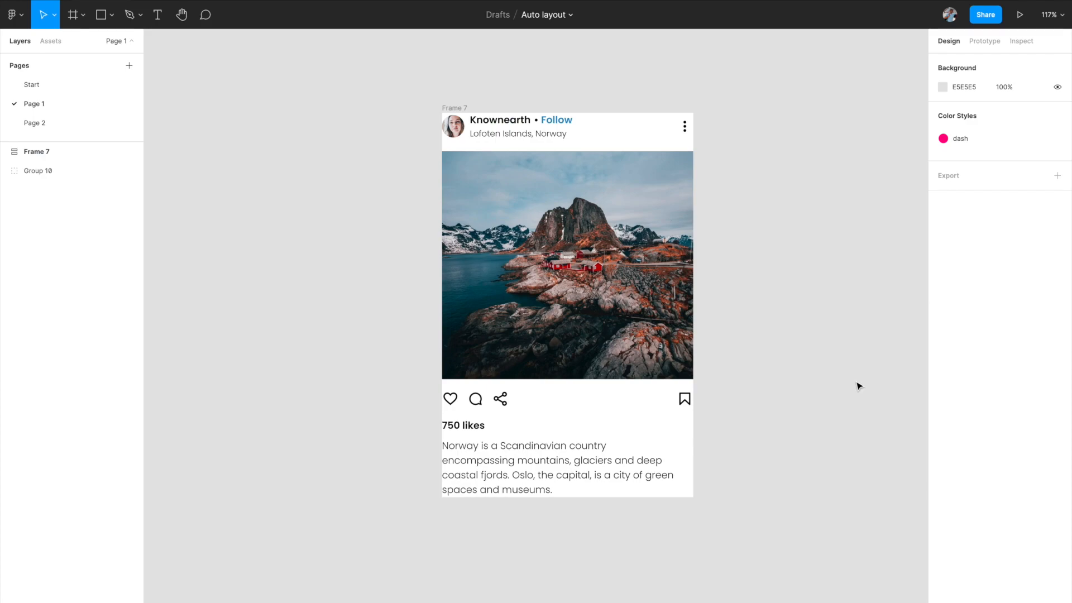
scroll(746, 389, up, 1)
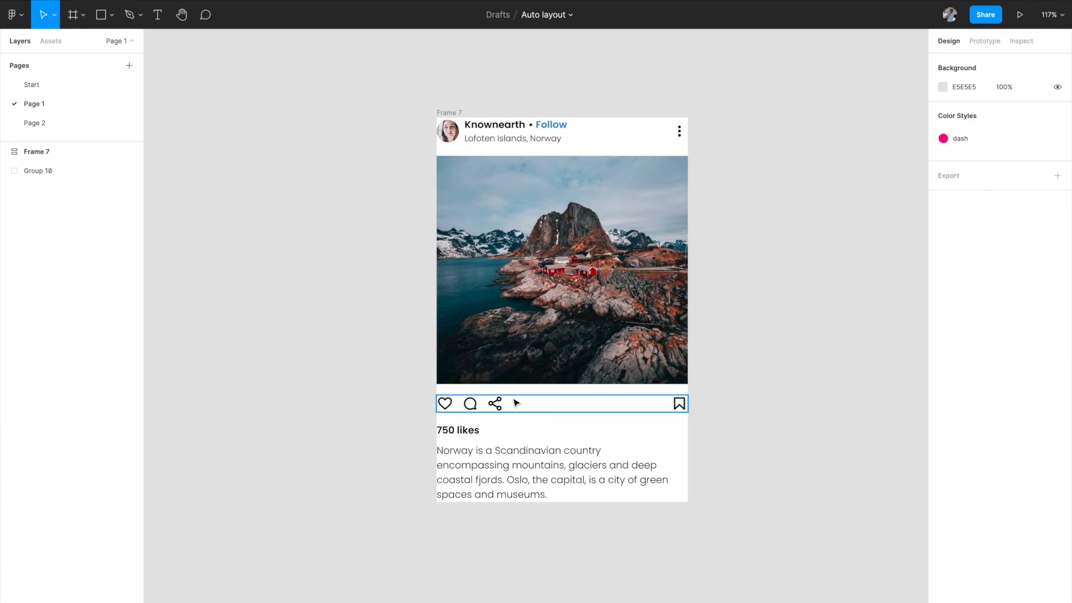
Test the layout by appending random letters to the end of the description text, and undo the addition.
click(497, 461)
click(497, 461)
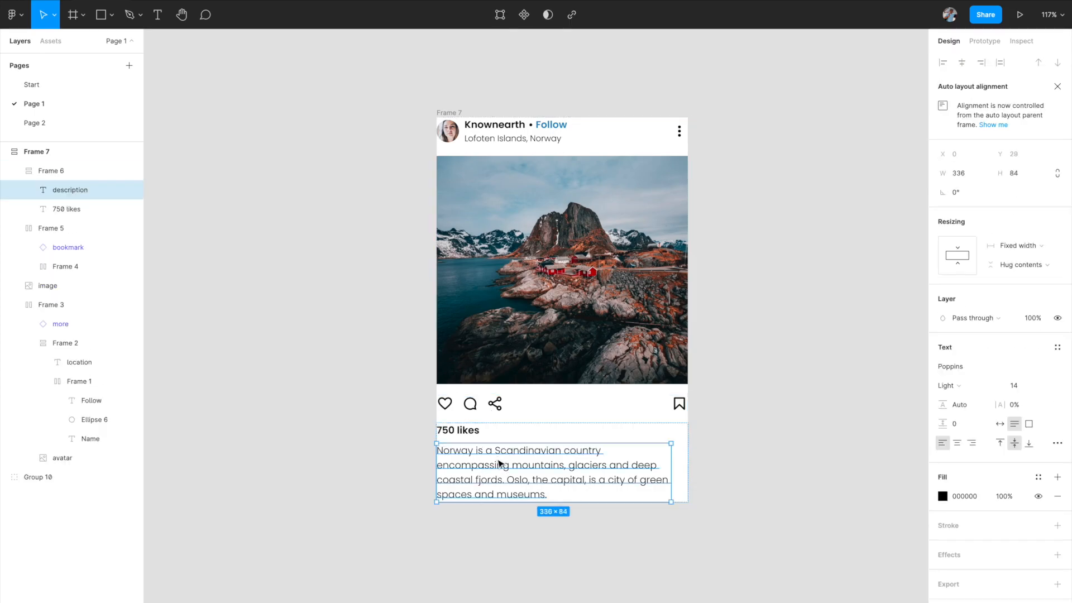
double_click(545, 493)
click(546, 494)
text(ahdsjahjahdj)
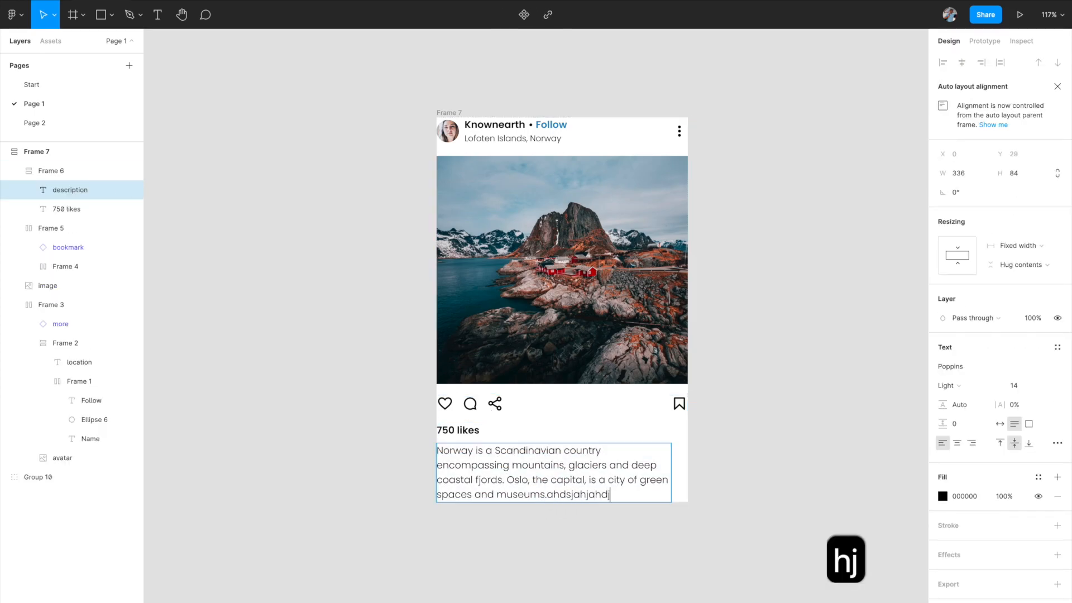
text(ahjdahjahdjahdjashjdhajhajhajahjahdjahdjahdjashd)
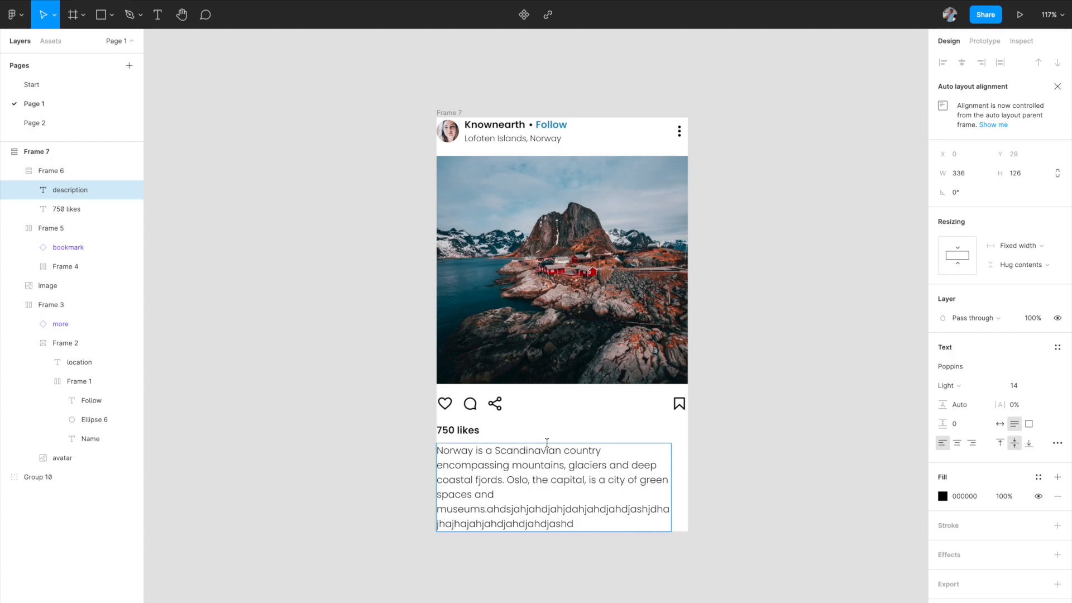
key(super+z)
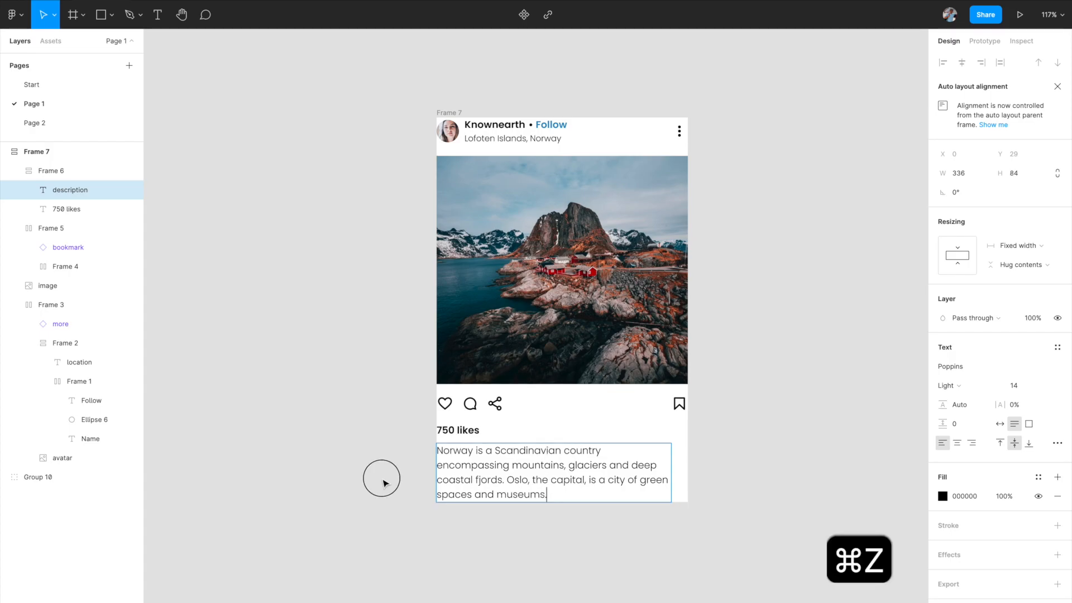
key(Escape)
click(405, 312)
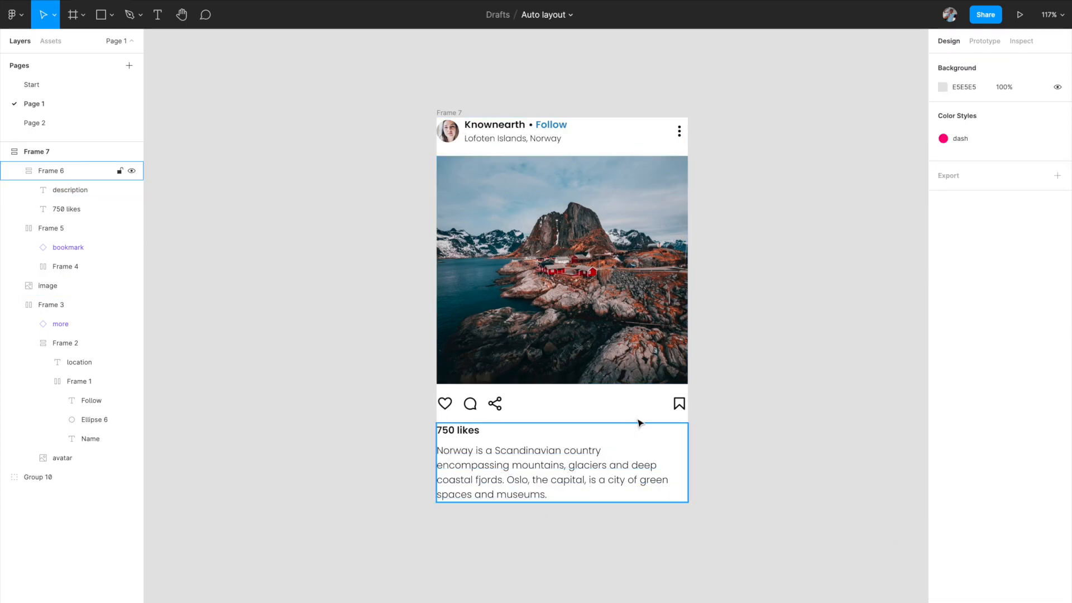
Set the padding around items of the whole post's auto layout frame to 12.
scroll(500, 288, right, 1)
scroll(500, 288, down, 1)
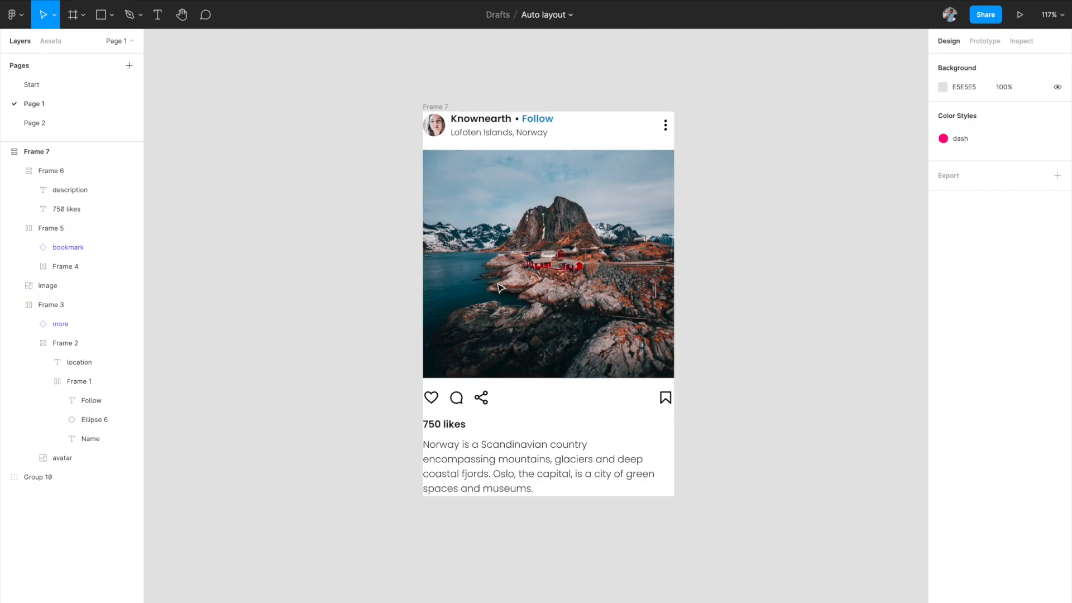
click(431, 108)
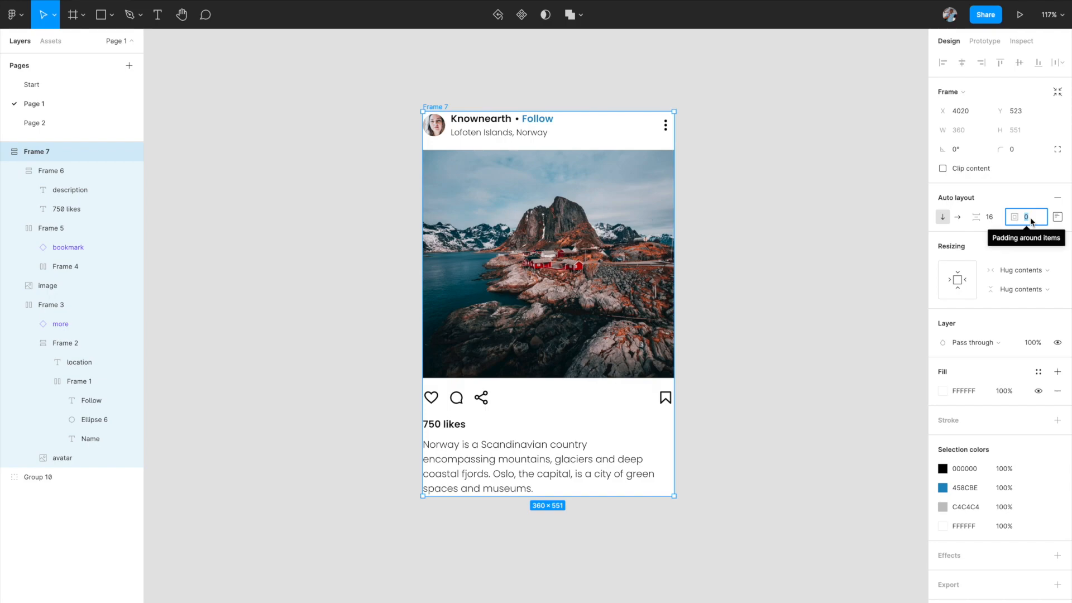
text(12)
key(Return)
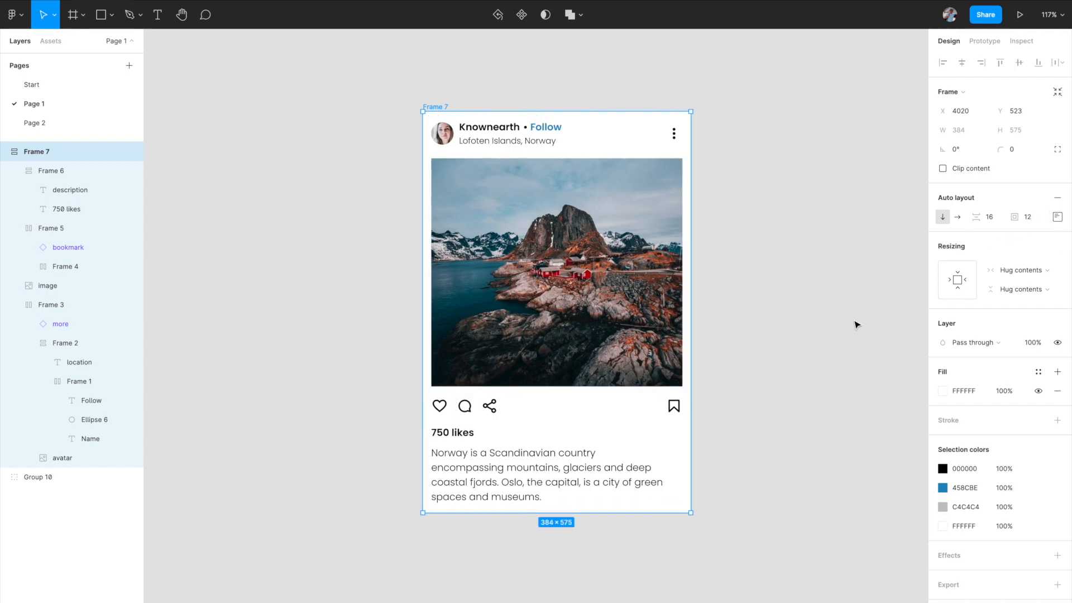
click(786, 317)
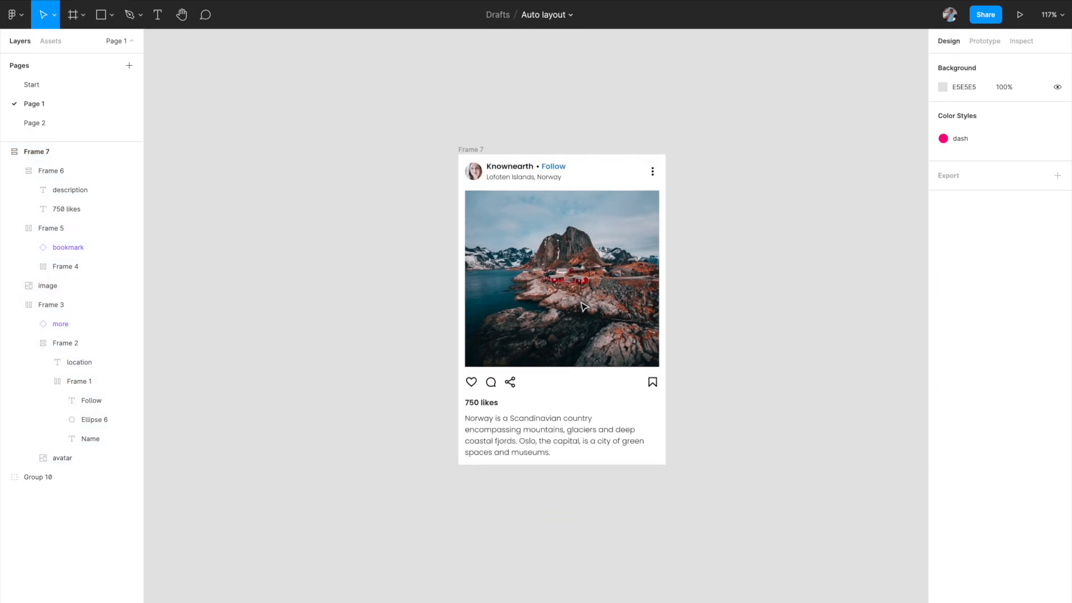
Compare the padded post with the dark reference post, examining how the image meets the card's edges.
scroll(582, 307, down, 5)
scroll(582, 307, left, 7)
scroll(501, 303, up, 5)
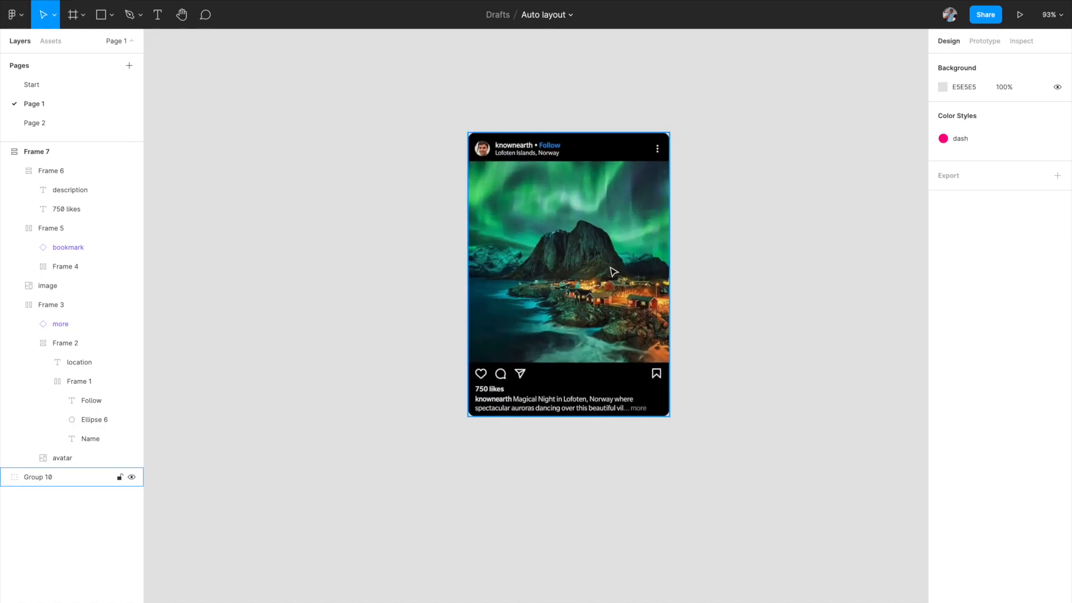
scroll(614, 272, right, 10)
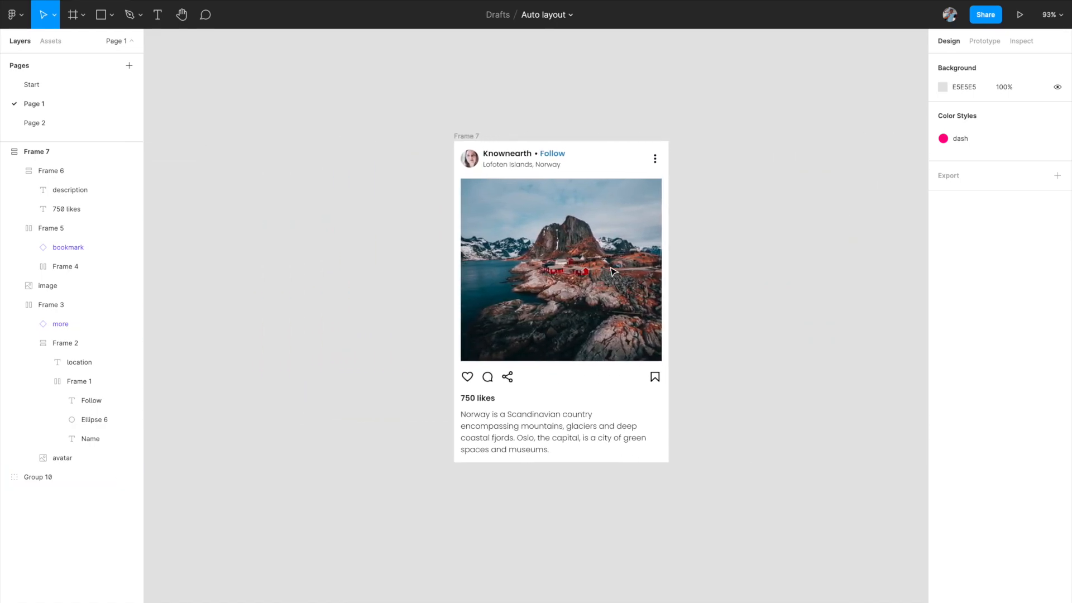
scroll(613, 272, up, 2)
click(652, 229)
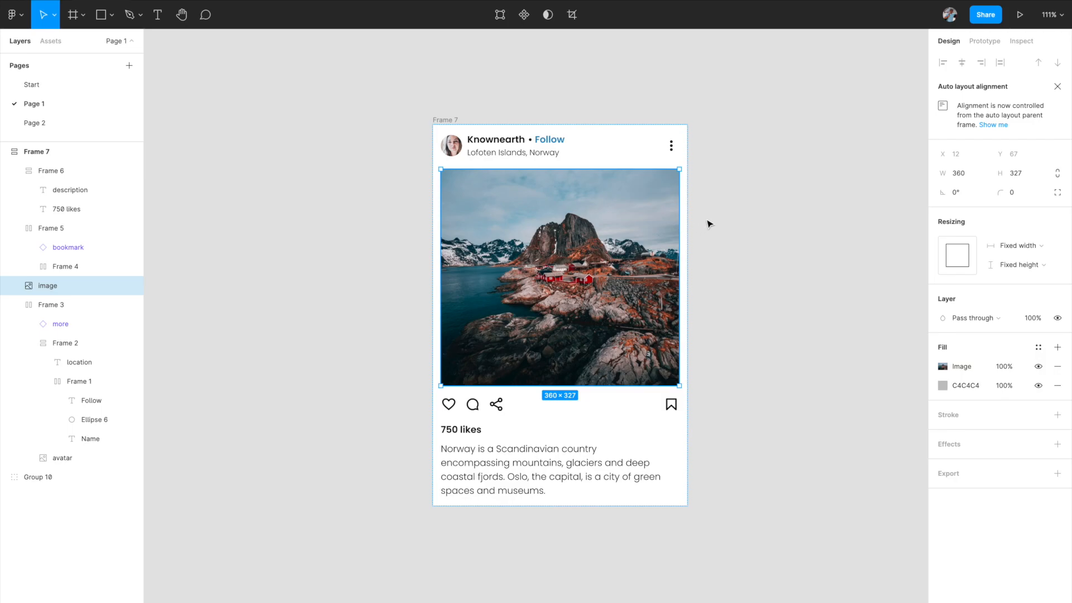
Try clearing the padding of the whole post frame, and undo back to before its padding was added.
click(453, 120)
click(1028, 218)
key(BackSpace)
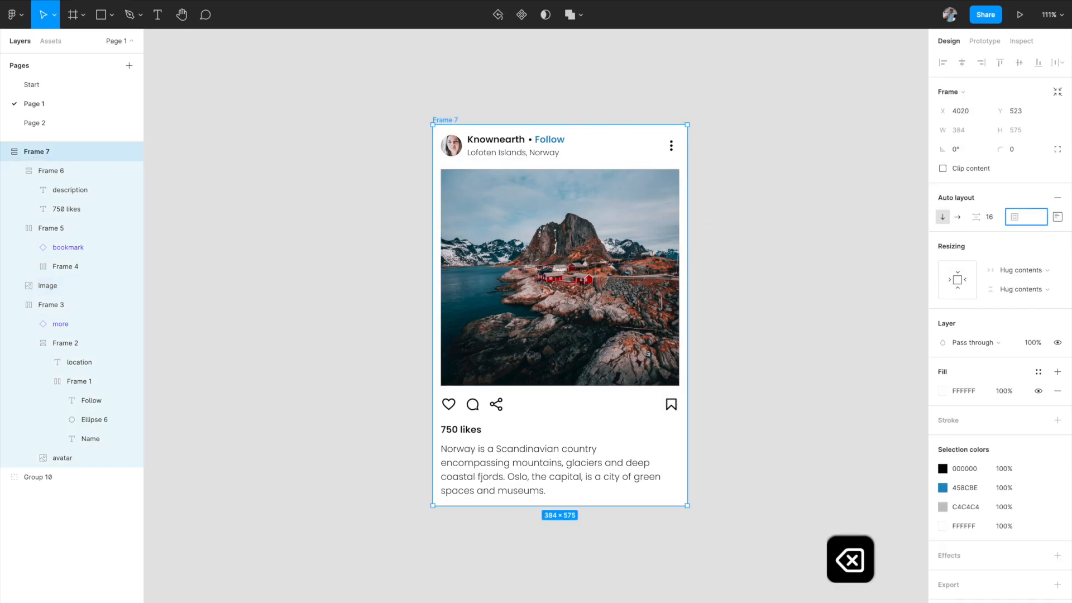
click(865, 241)
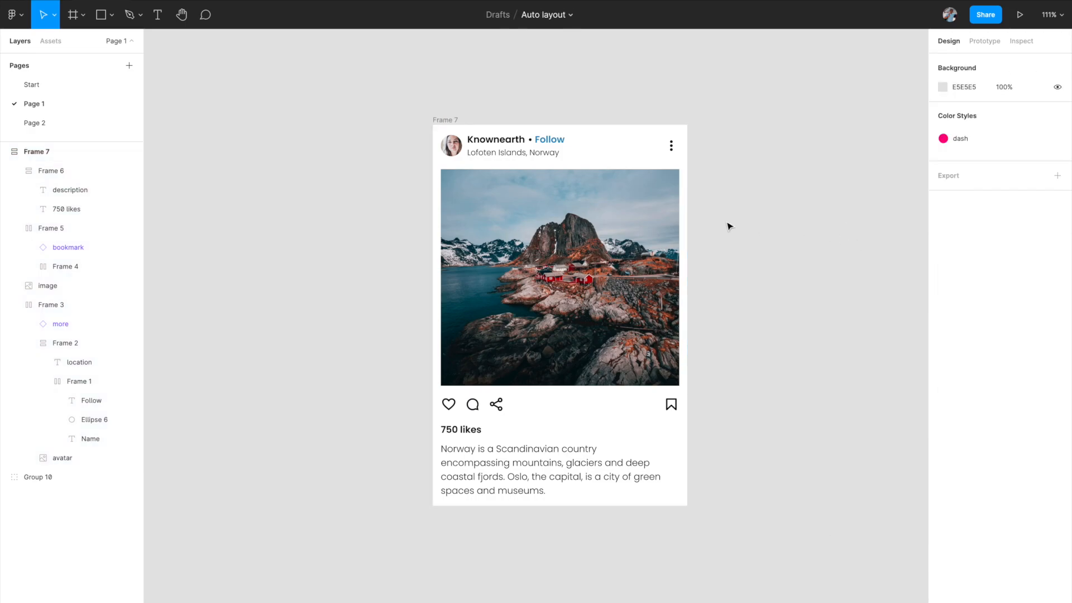
key(super+z)
key(super+z)
key(super+z)
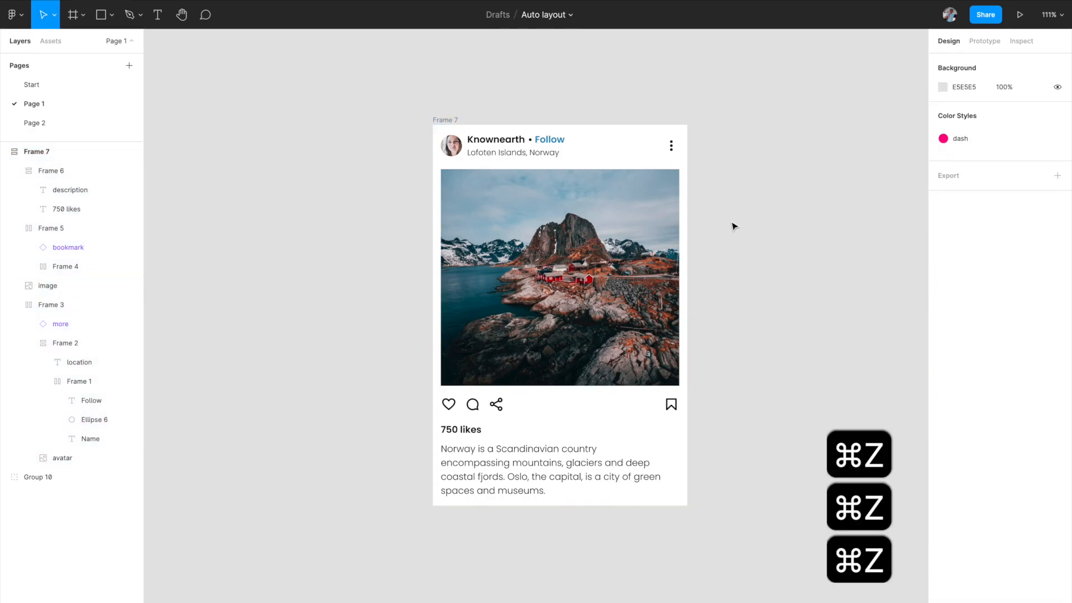
key(super+z)
click(731, 221)
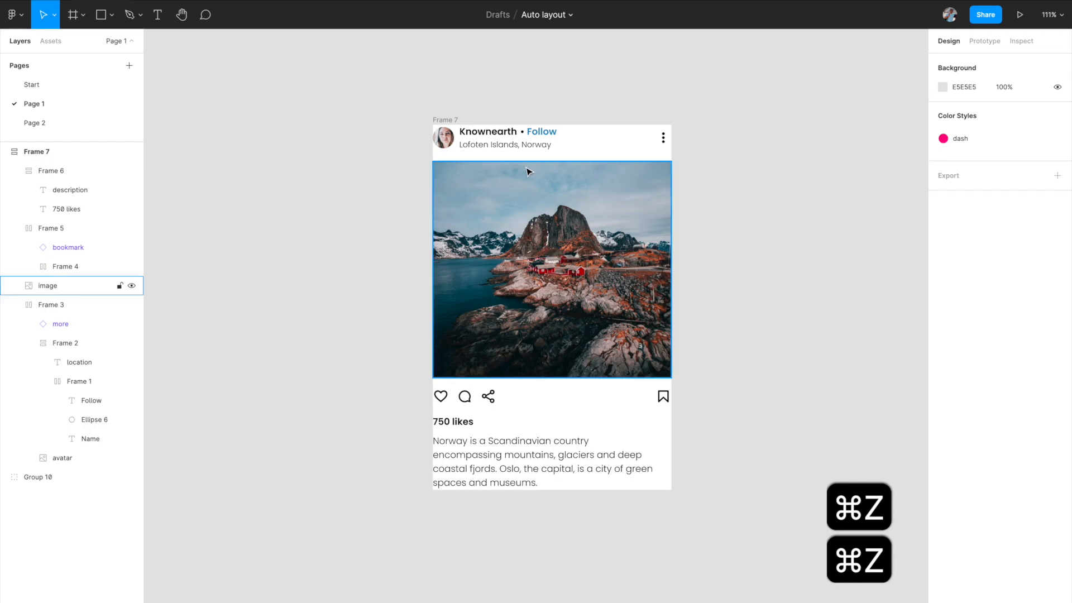
Set the padding around items of the header's auto layout frame to 12.
click(510, 149)
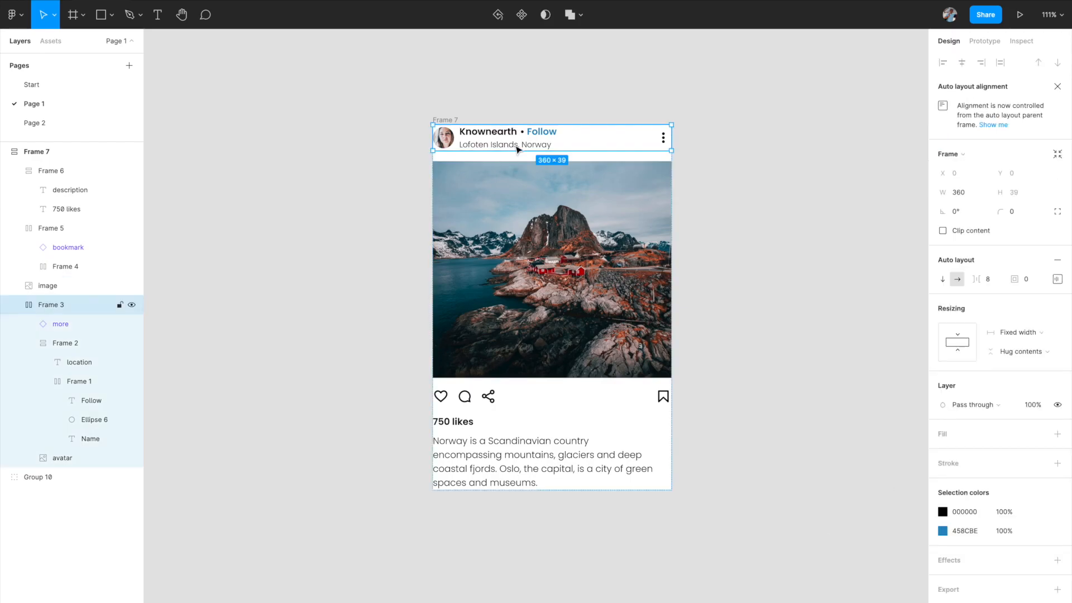
click(1027, 282)
text(12)
key(Return)
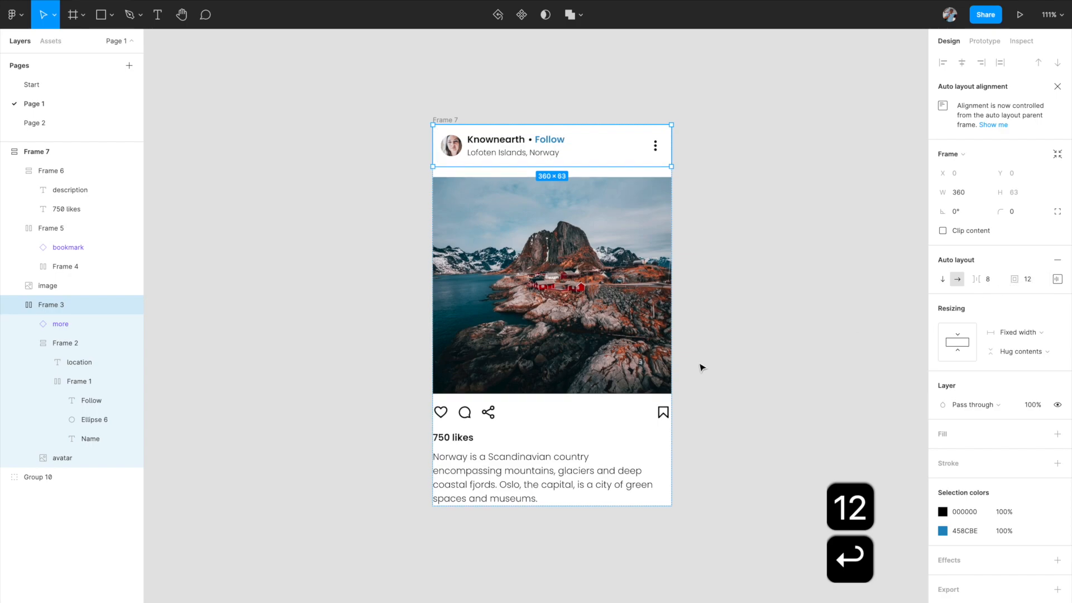
Set the icon row frame's padding to 8 at the top and bottom and 12 at the left and right.
click(503, 419)
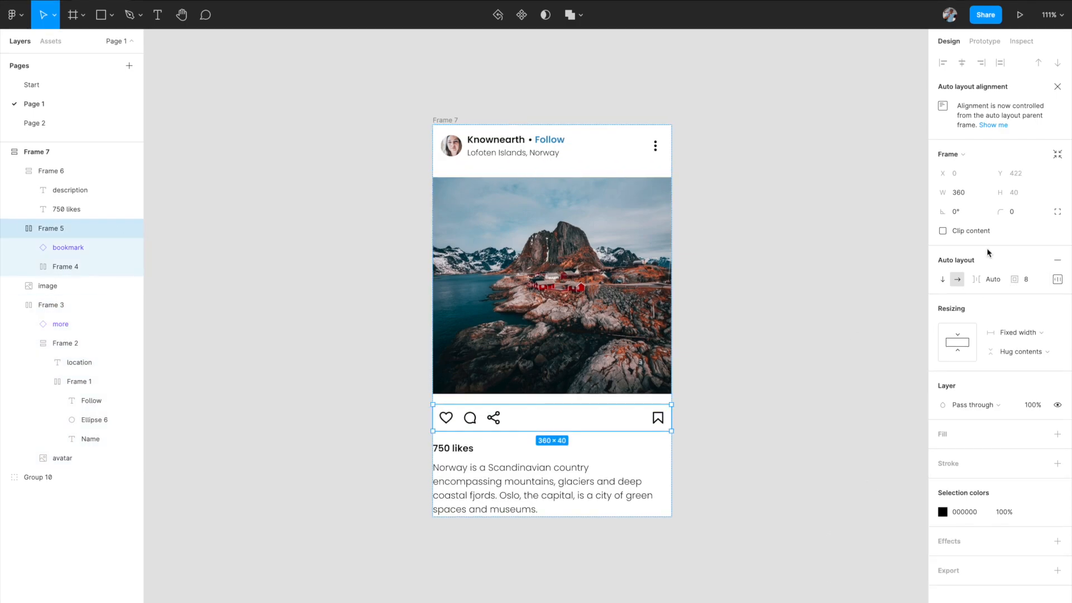
click(1057, 279)
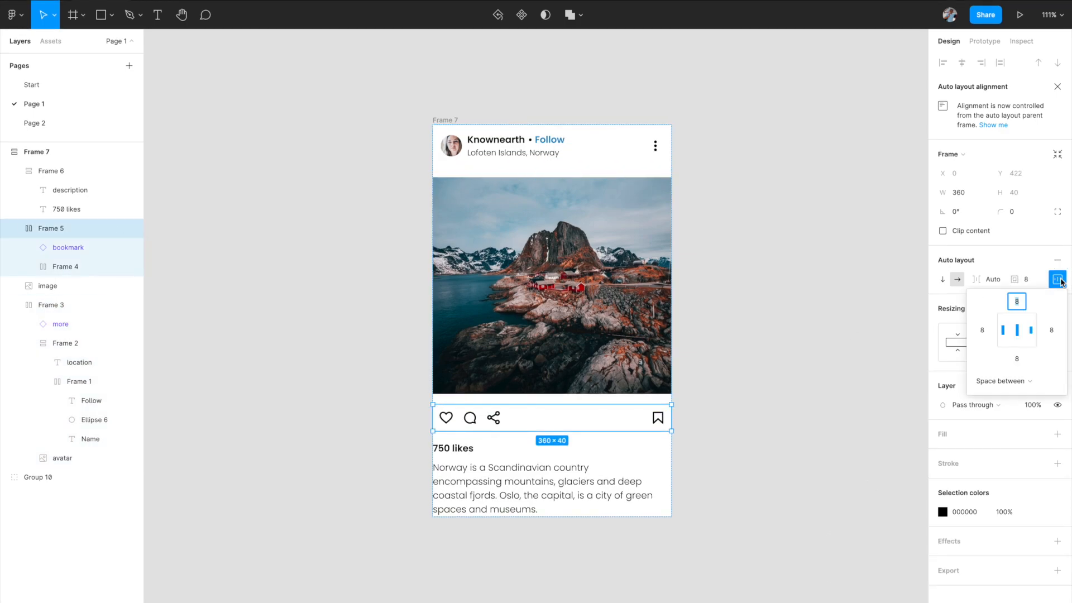
click(983, 331)
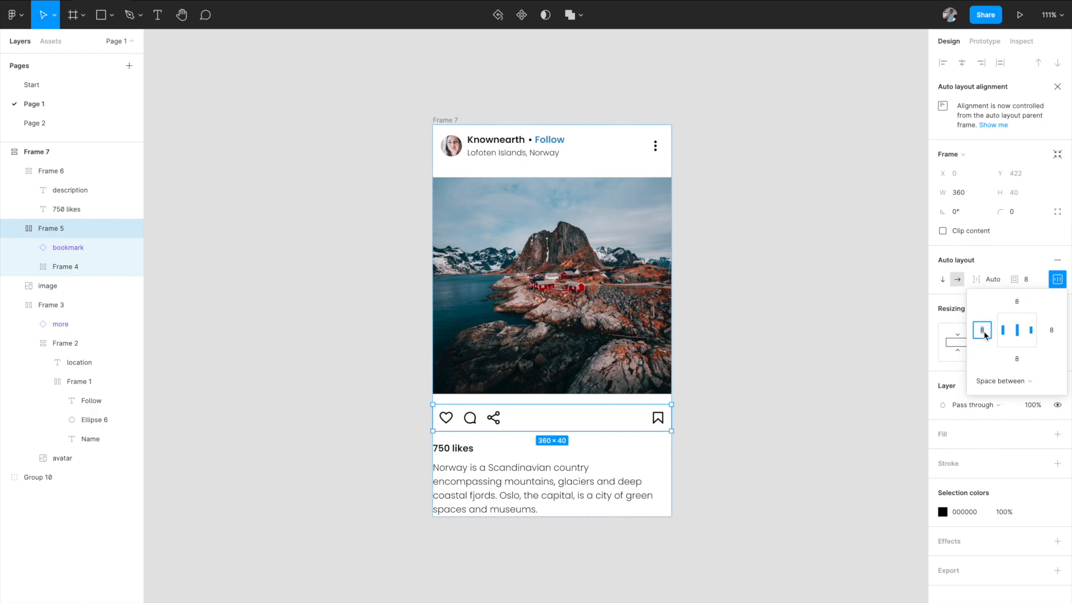
click(1052, 330)
text(12)
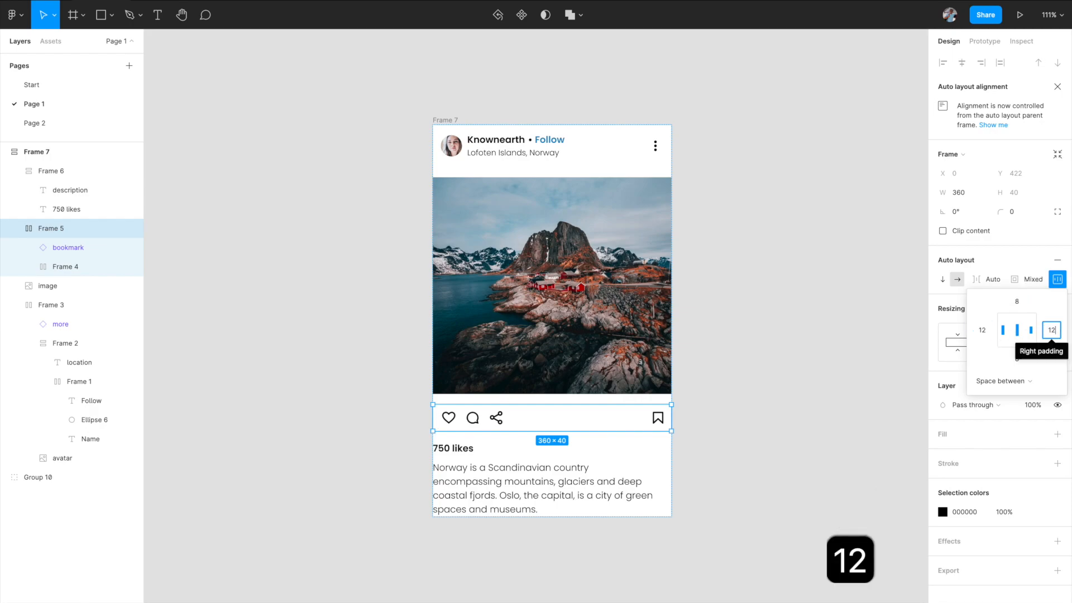
key(Return)
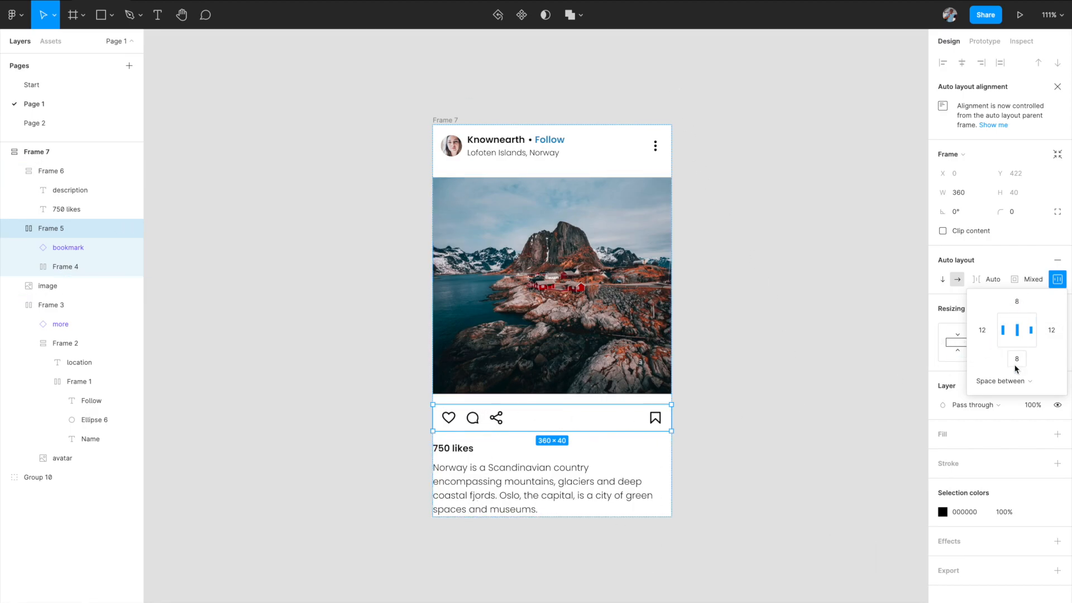
click(772, 426)
click(605, 414)
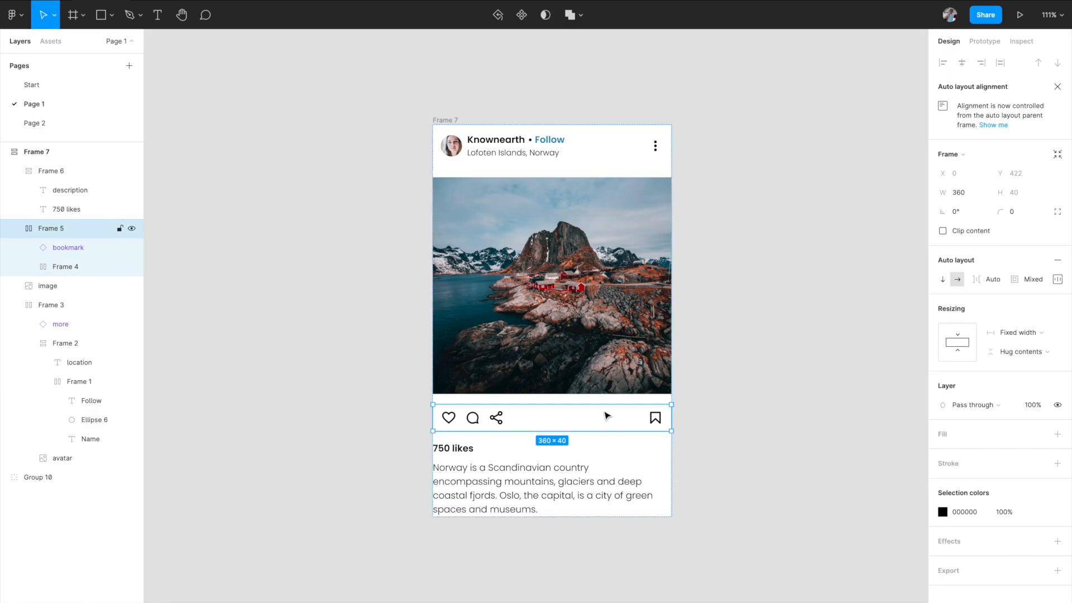
Set the padding around items of the likes and description text frame to 12.
scroll(606, 415, down, 2)
click(576, 412)
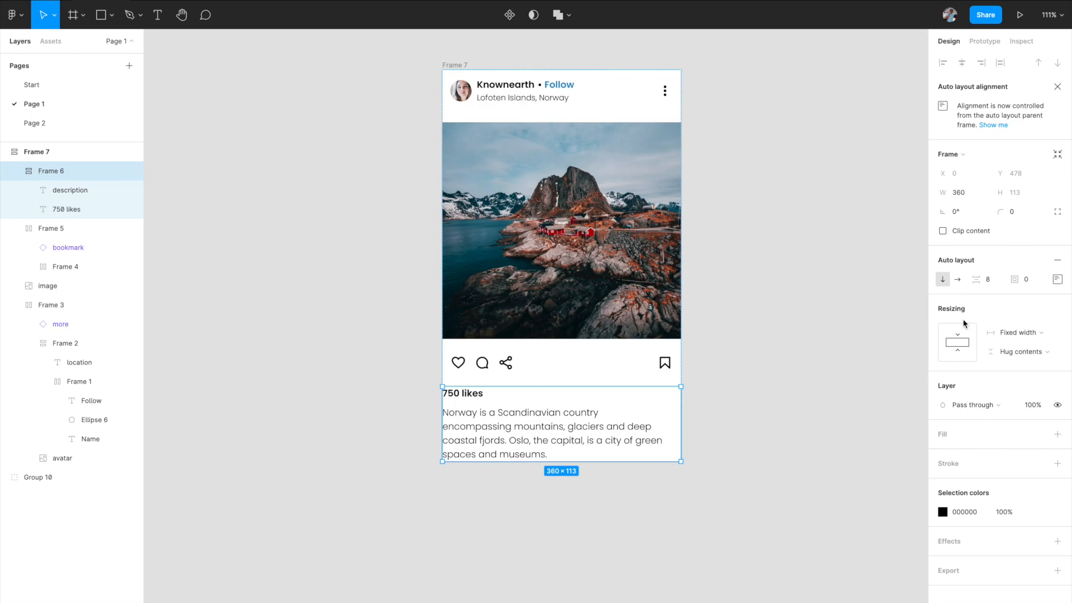
text(12)
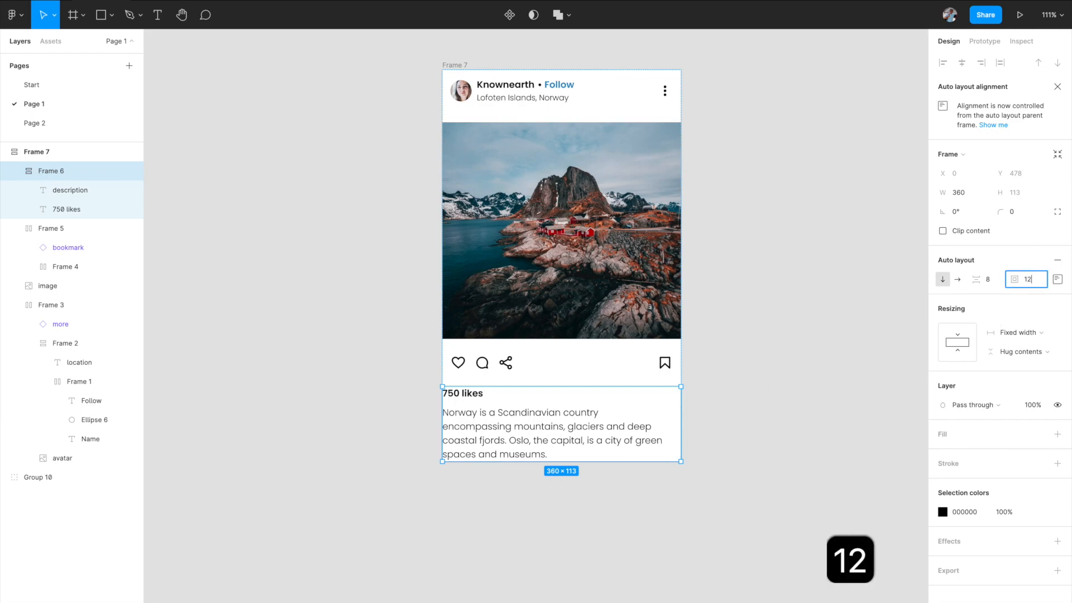
key(Return)
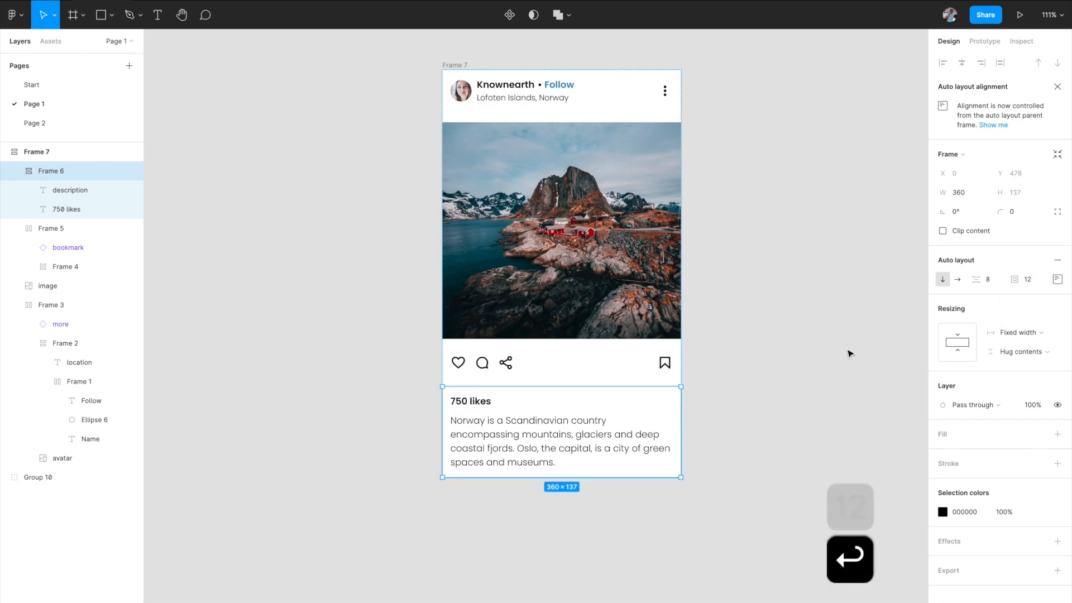
click(797, 385)
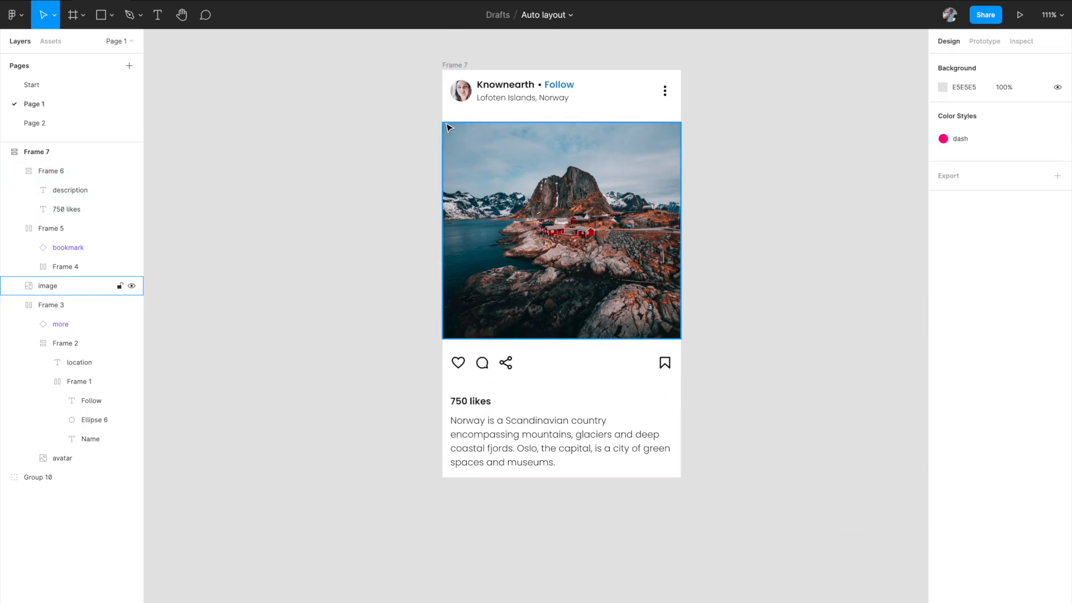
Check the auto layout settings of the icon row and the text frame, and inspect the sections' edges.
click(454, 81)
click(457, 360)
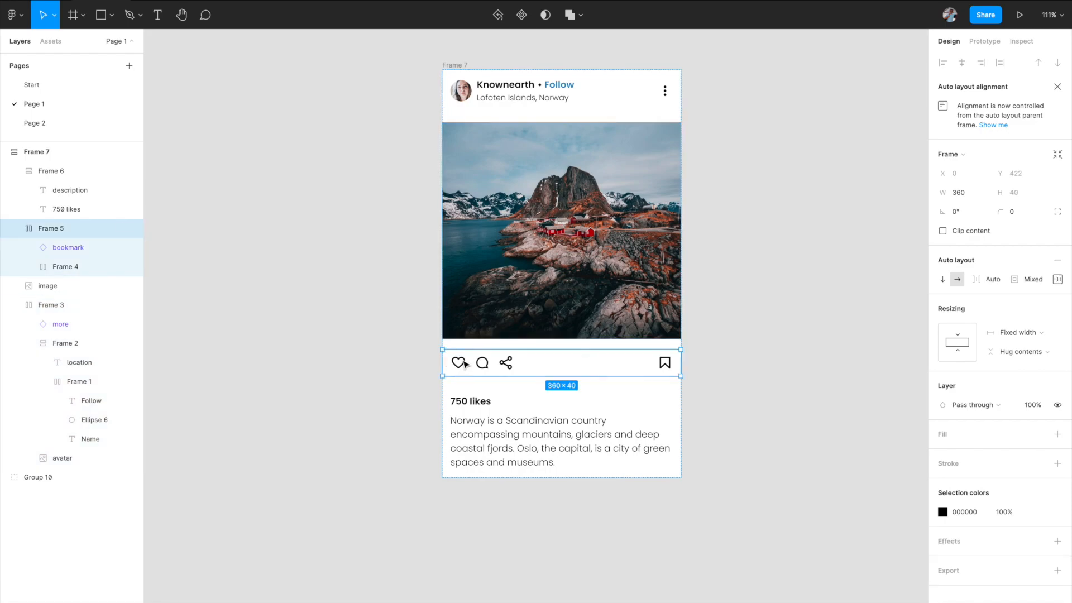
click(465, 427)
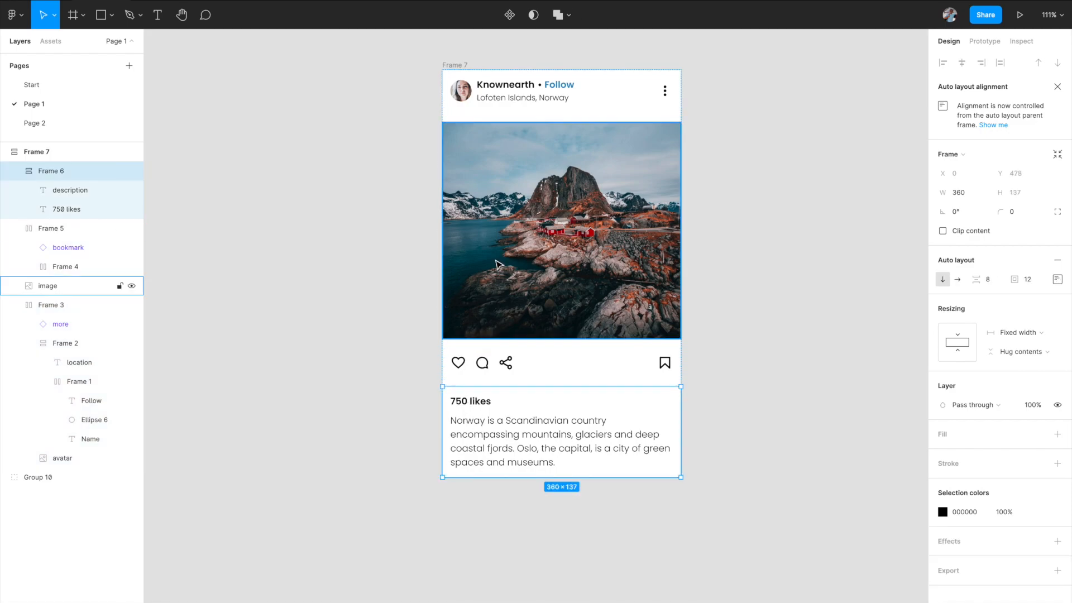
click(725, 223)
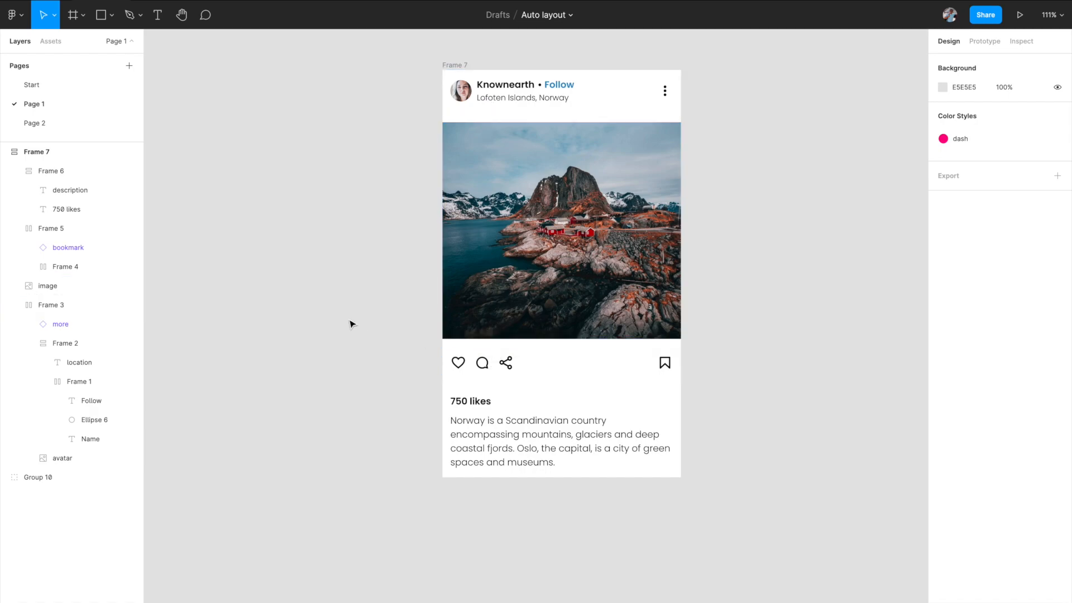
click(536, 220)
key(Escape)
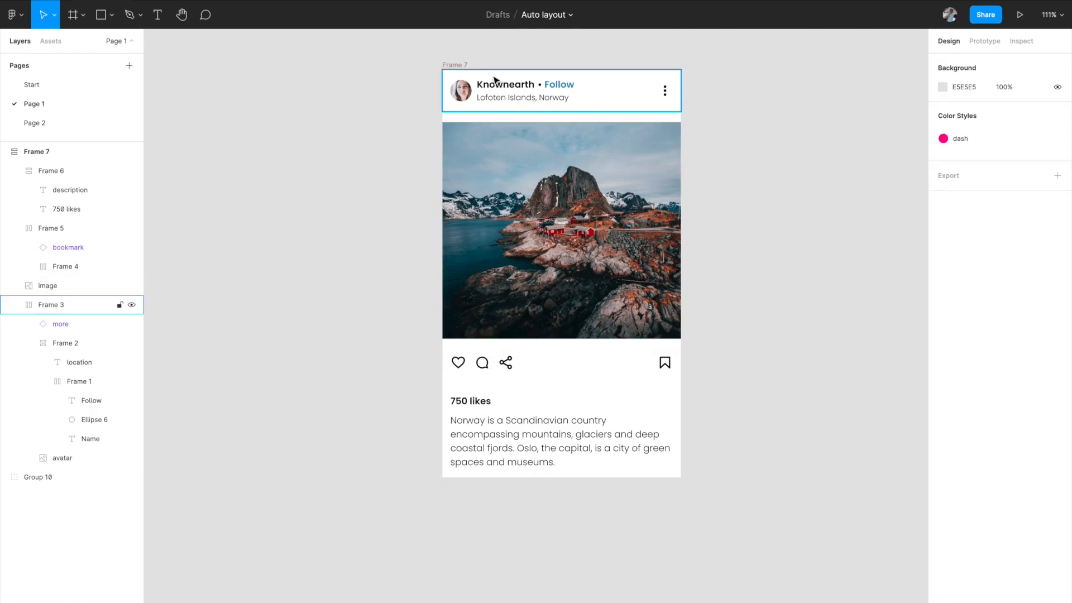
Set the spacing between items of the whole post frame to 0.
click(455, 65)
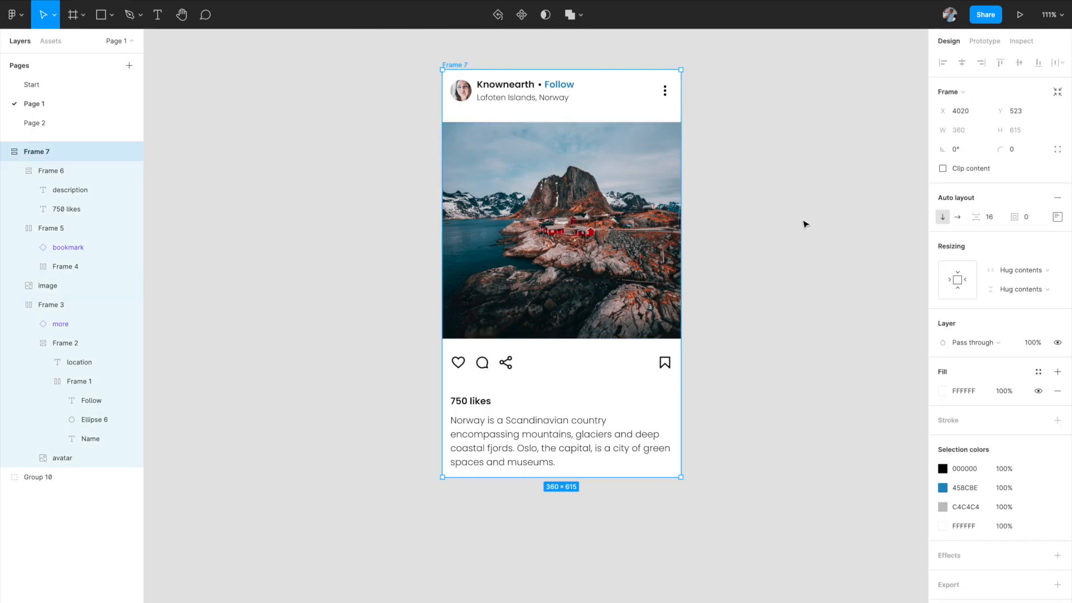
click(995, 222)
text(0)
key(Return)
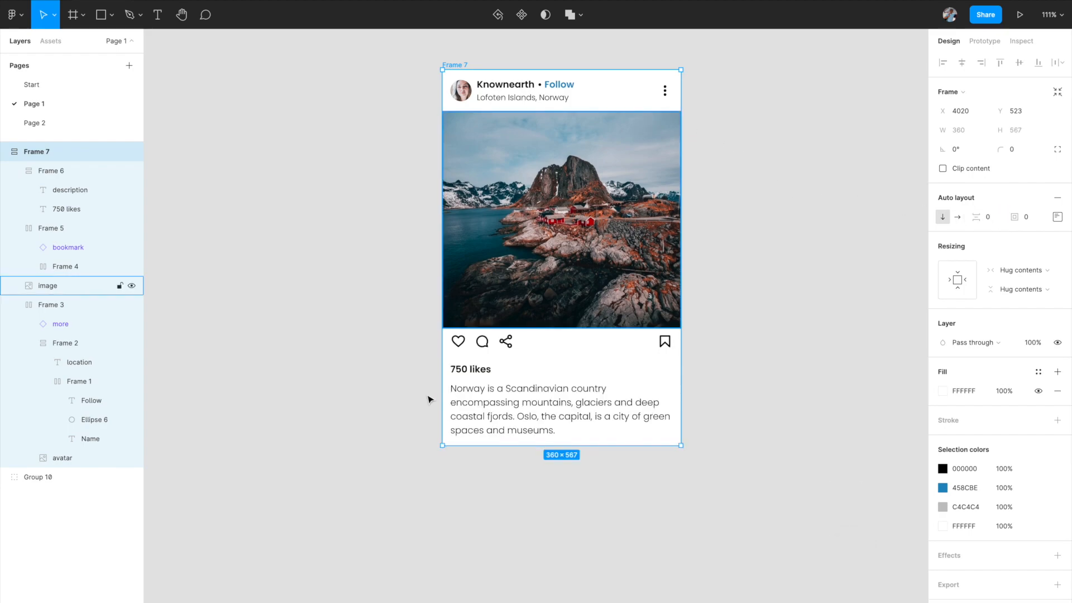
click(443, 467)
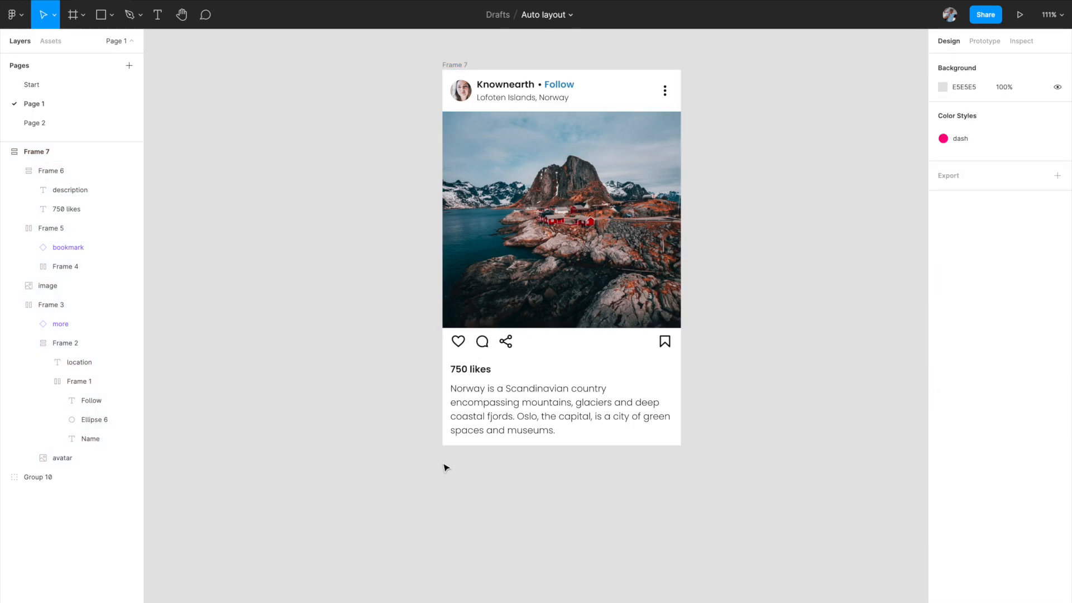
Try resizing the whole post frame to about 355 × 583, and undo the resize.
click(445, 65)
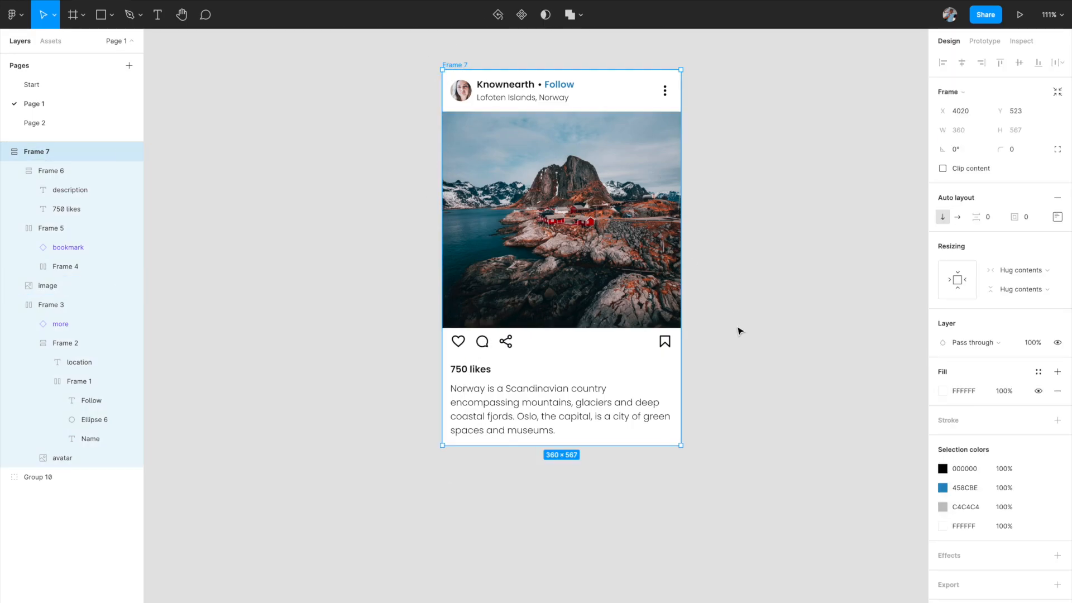
drag(682, 446, 663, 496)
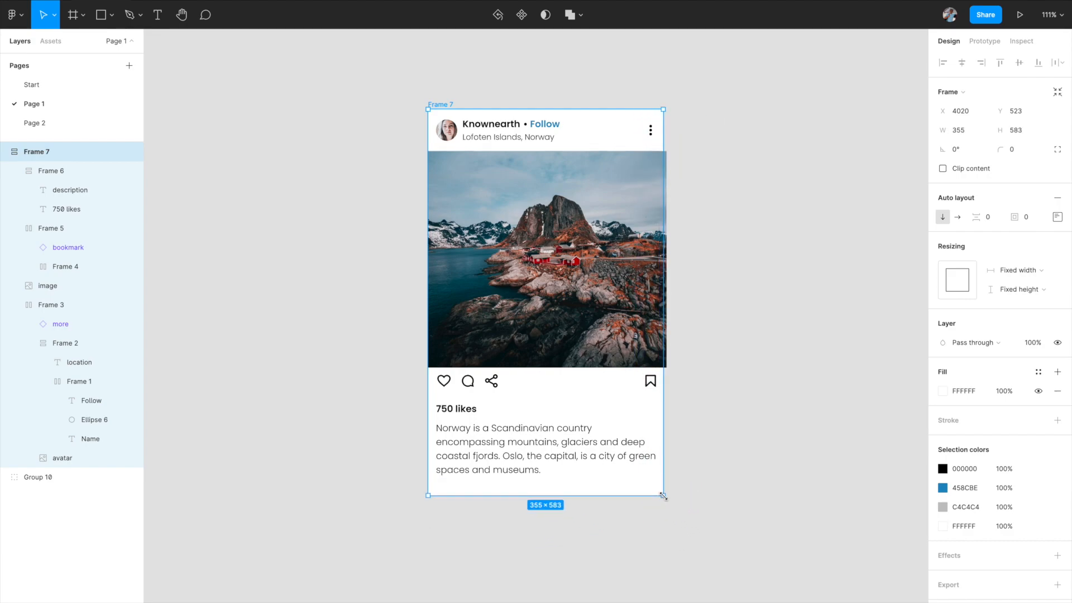
key(ctrl+z)
key(ctrl+z)
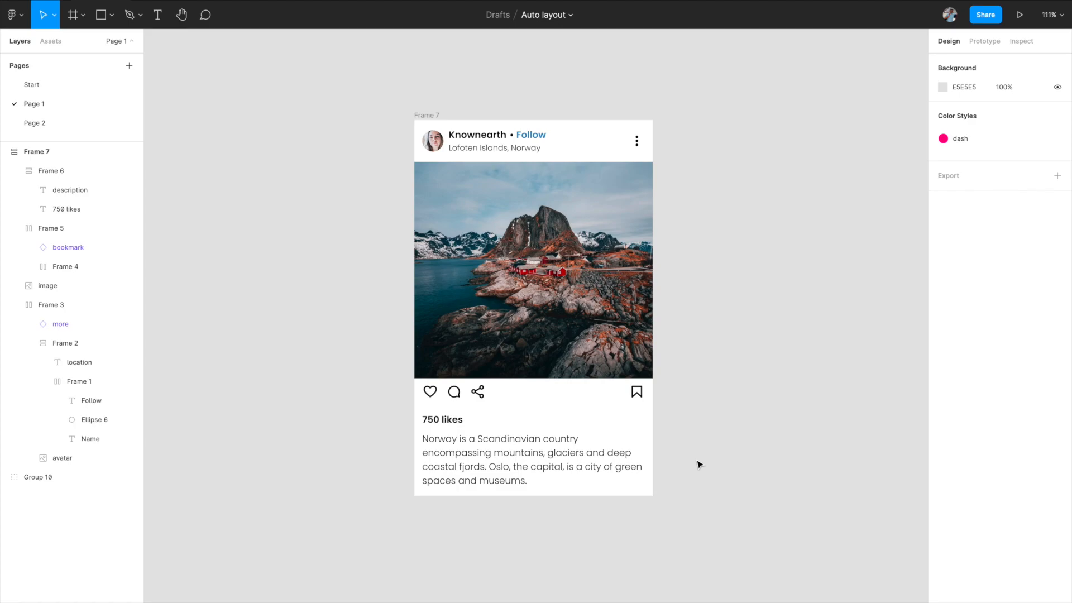
Set the header frame's horizontal resizing to Fill container.
click(437, 115)
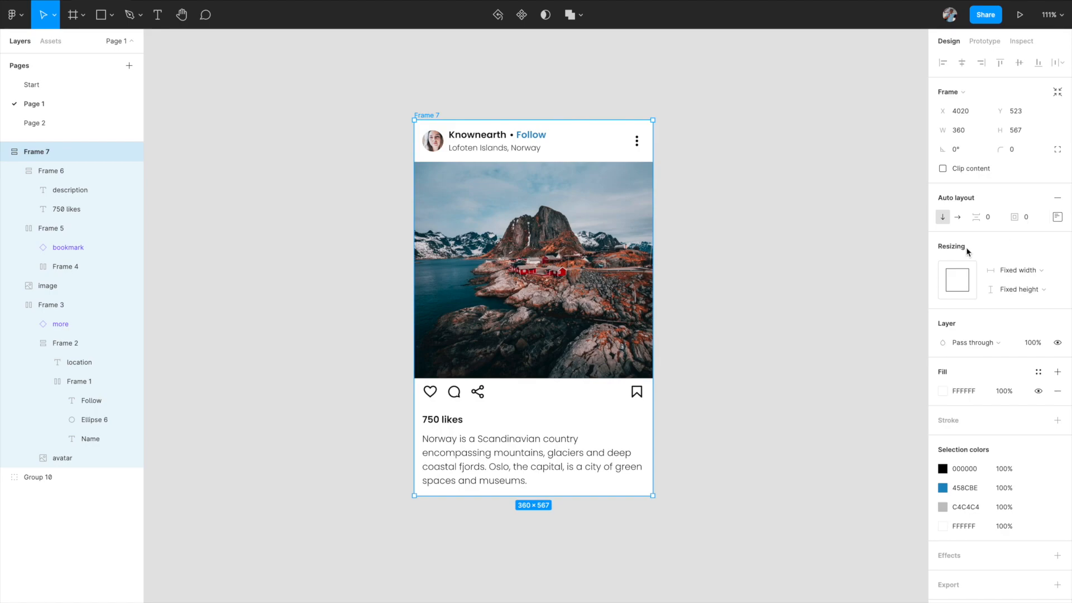
click(785, 319)
click(549, 147)
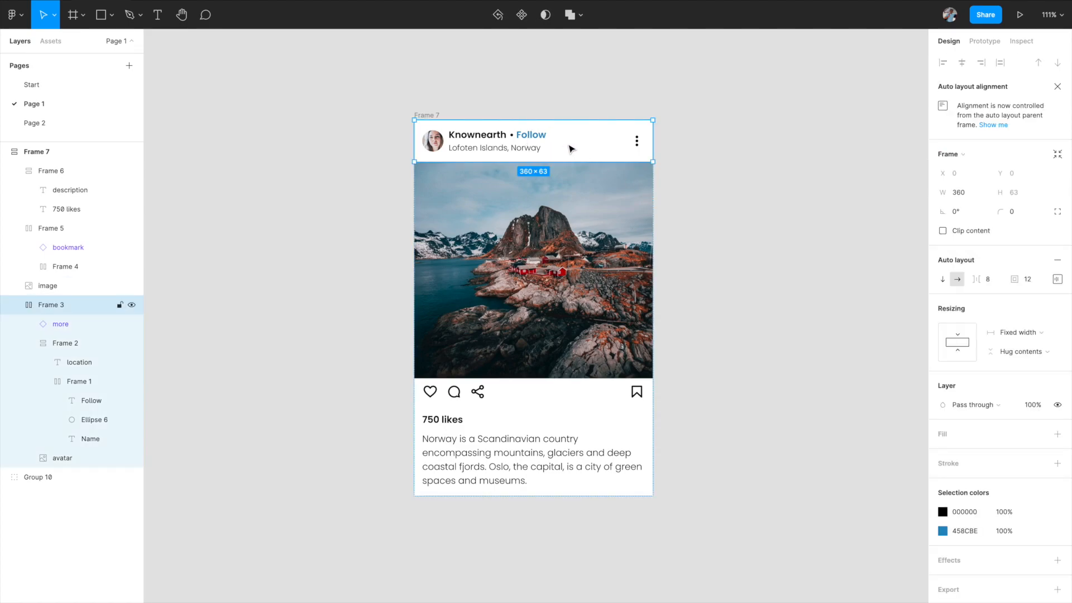
click(1002, 335)
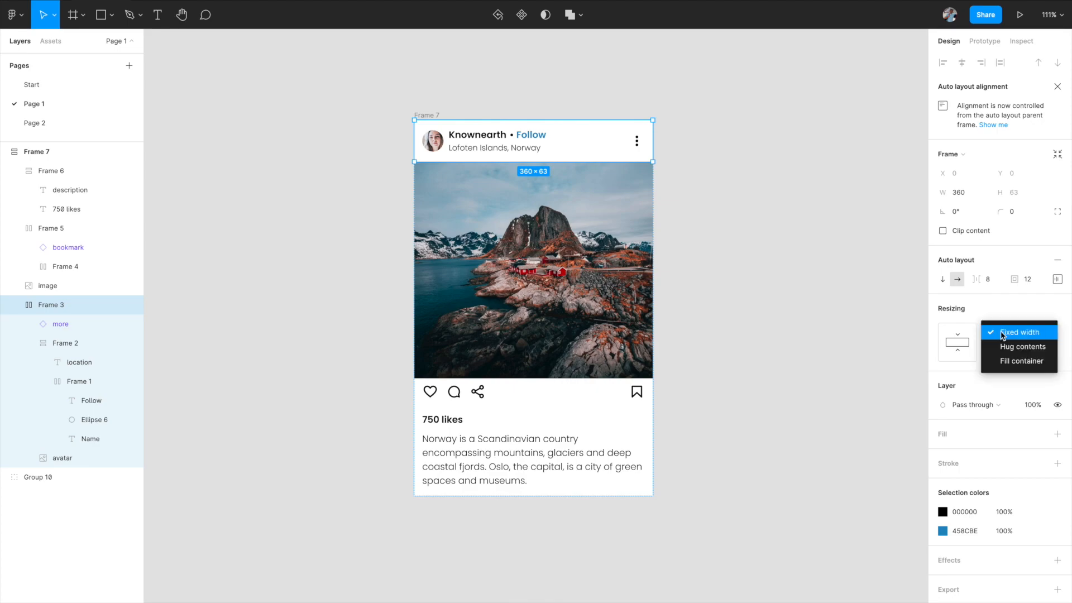
click(1008, 363)
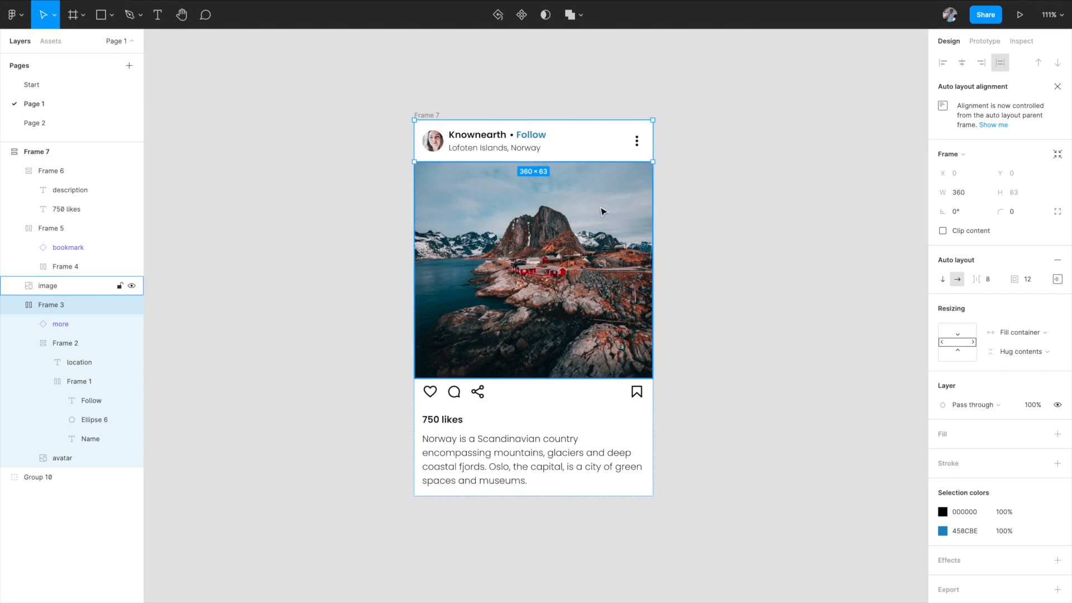
Test the header's stretching by resizing the whole post frame from its corner, restoring its size, and select the image.
click(435, 114)
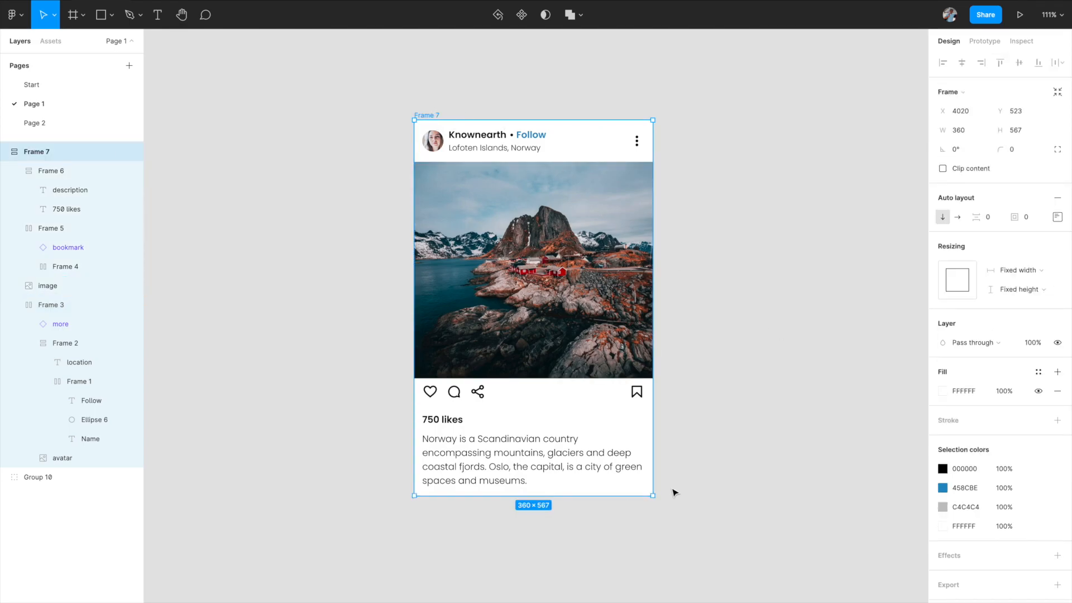
mouse_move(653, 496)
mouse_down()
mouse_move(711, 495)
mouse_move(652, 495)
mouse_up()
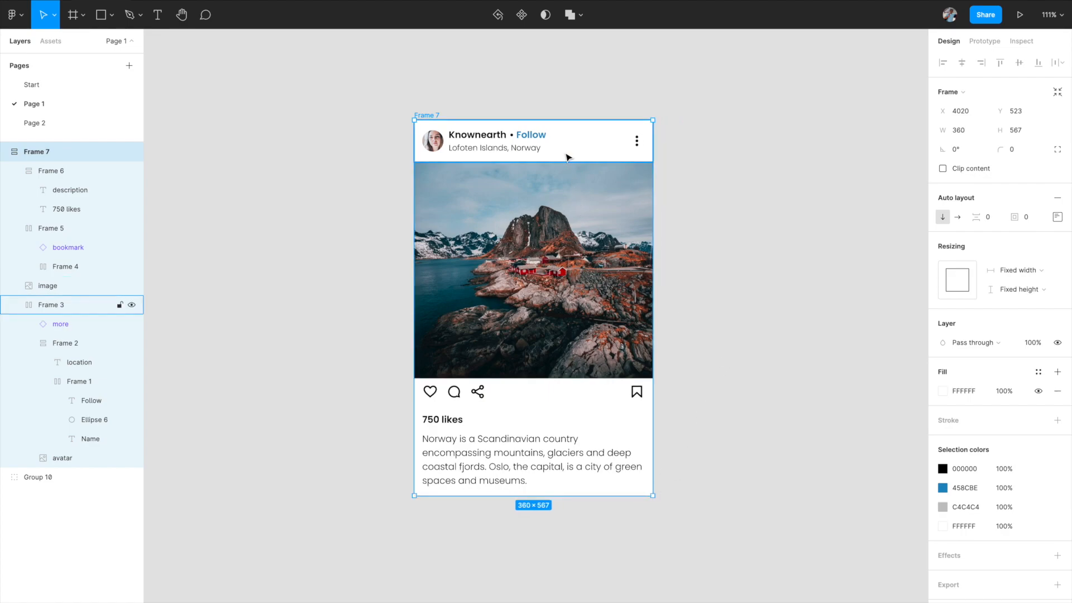
click(558, 209)
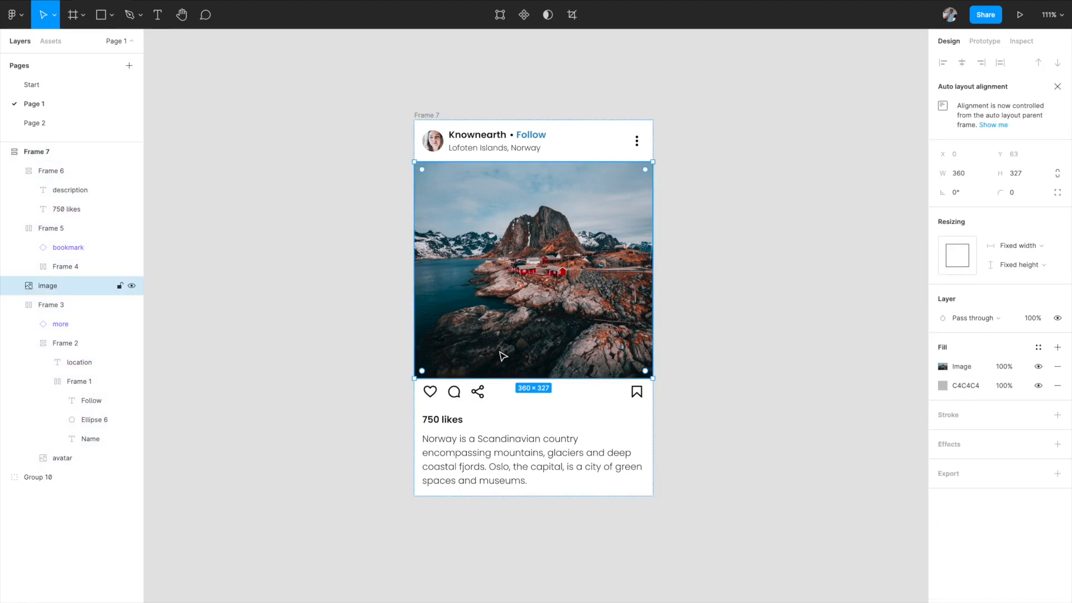
Set the icon row frame's horizontal resizing to Fill container.
click(488, 392)
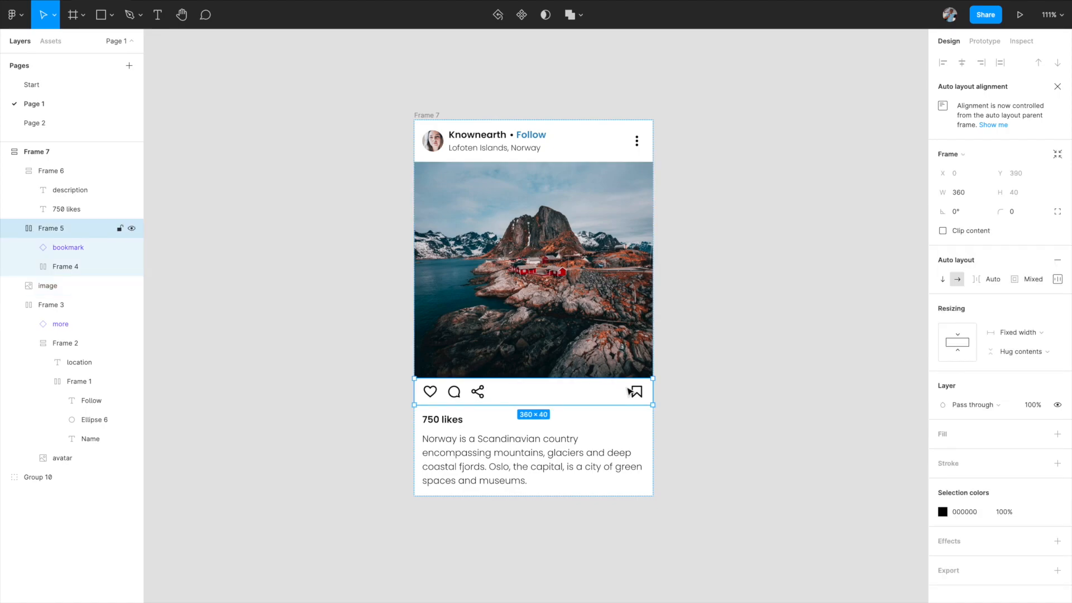
click(1016, 333)
click(1019, 364)
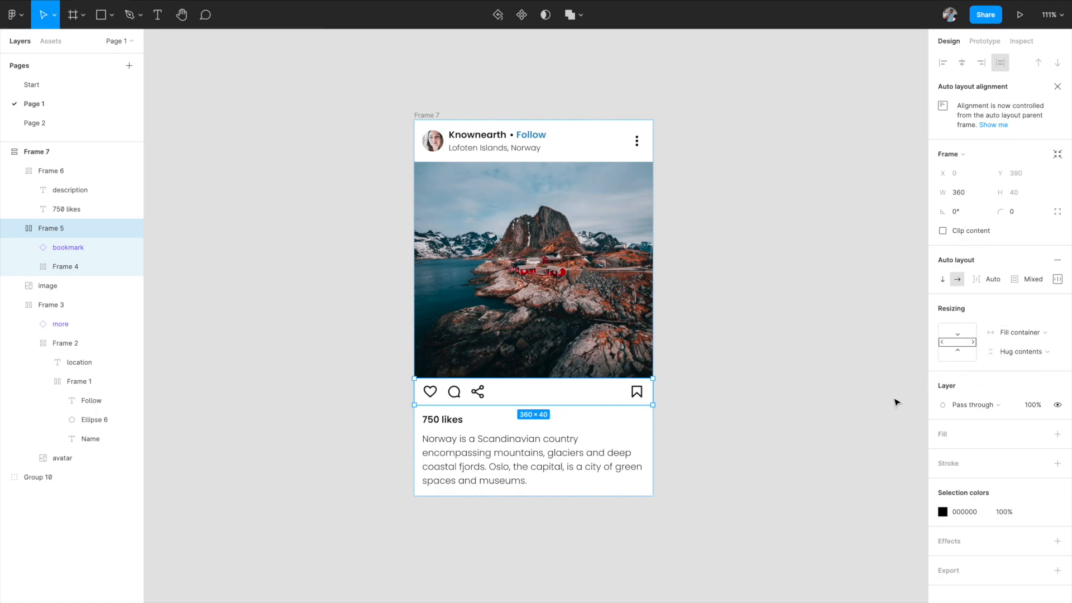
Try stretching the whole post frame to about 360 × 582 to test the icon row.
click(803, 407)
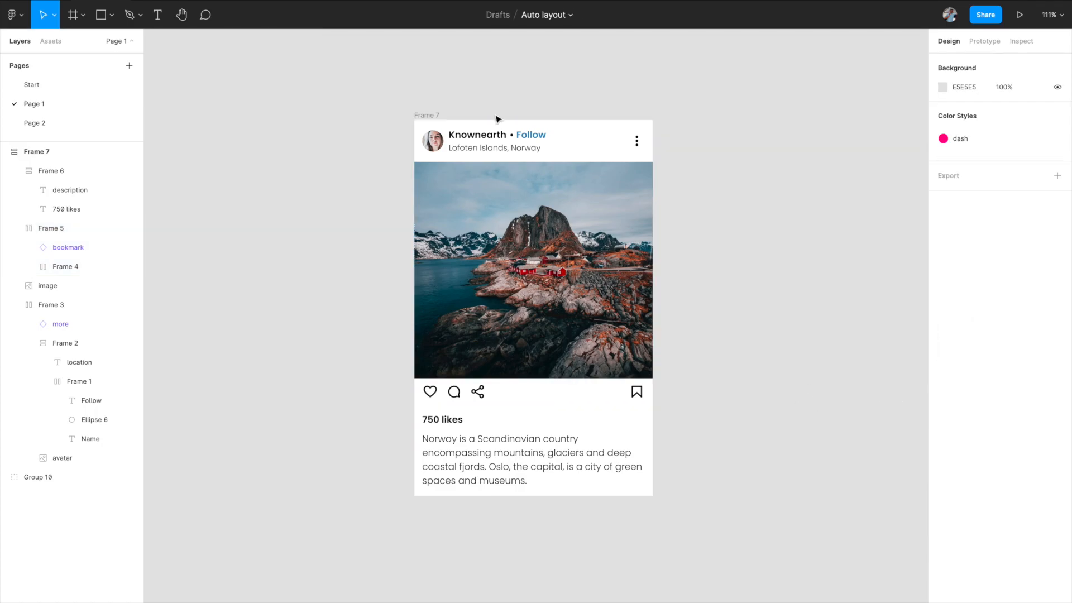
click(438, 115)
mouse_move(650, 496)
mouse_down()
mouse_move(699, 495)
mouse_move(653, 506)
mouse_up()
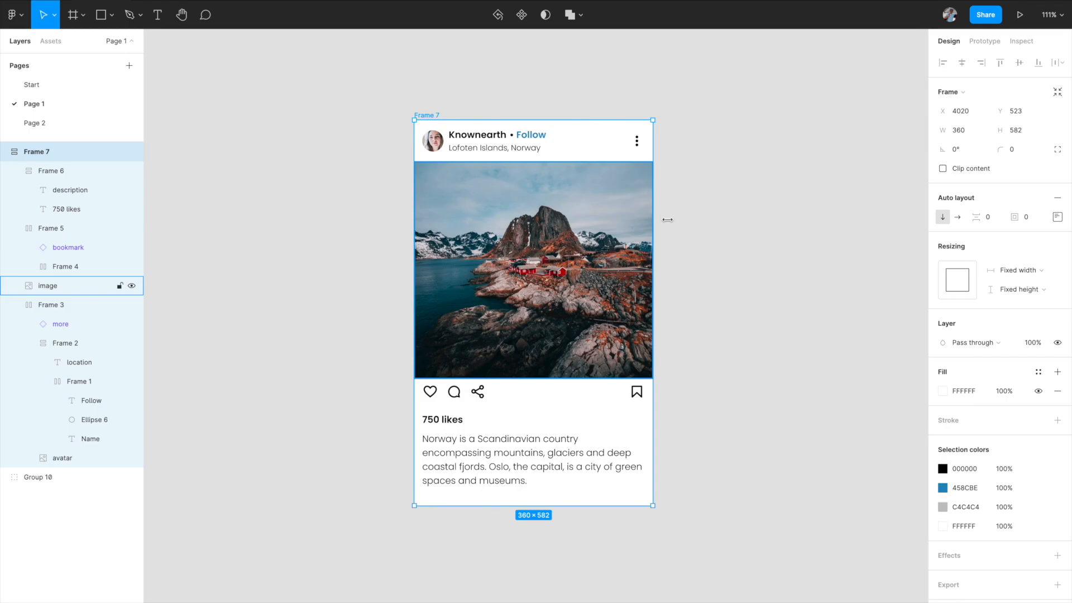
Set the horizontal resizing of the likes and description text frame to Fill container.
click(489, 441)
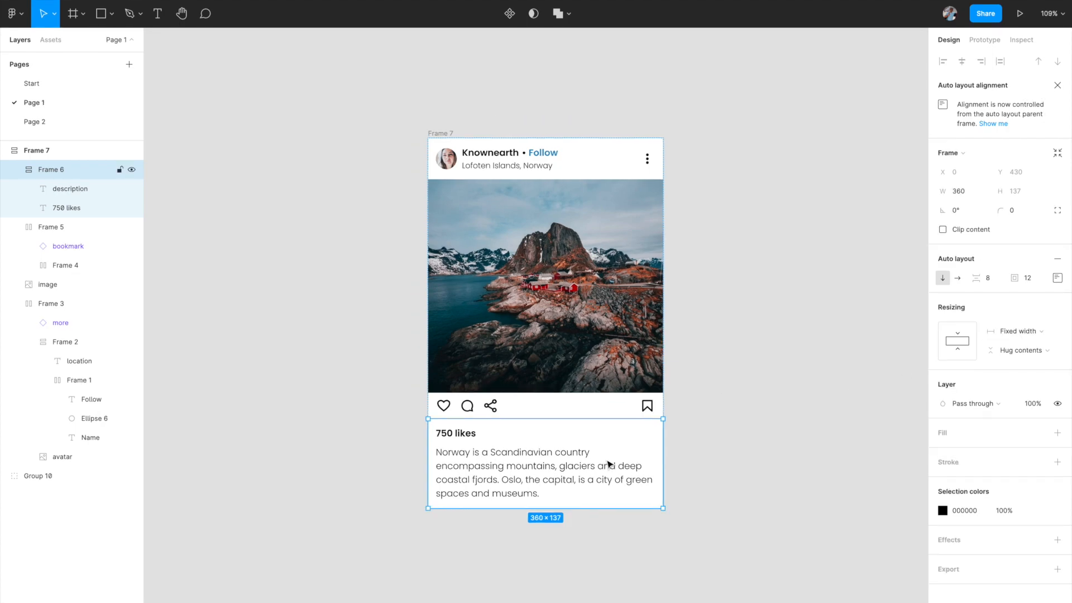
click(1033, 332)
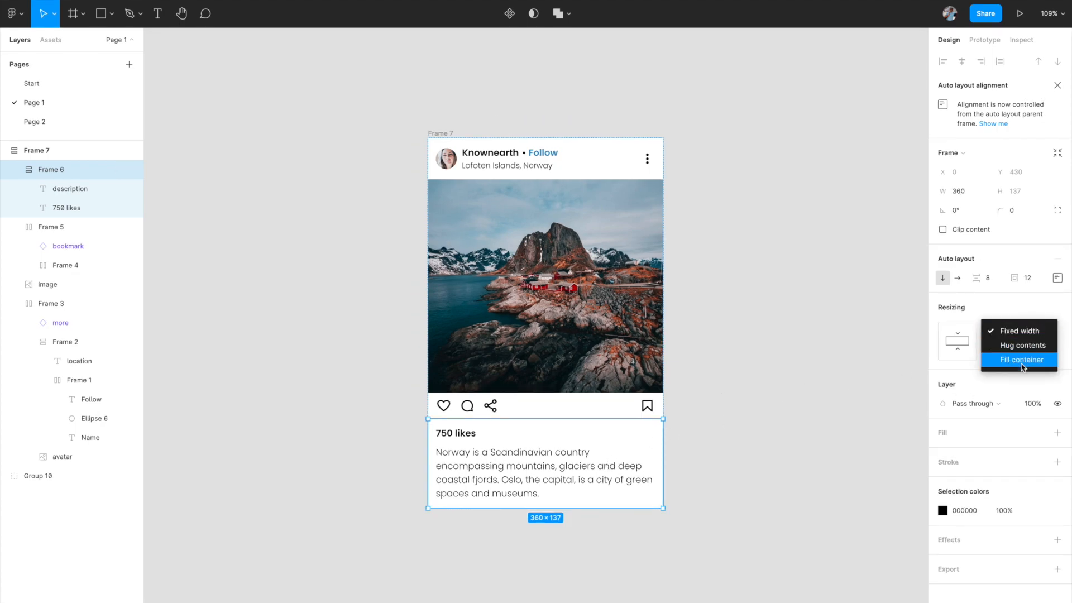
click(1022, 361)
click(847, 498)
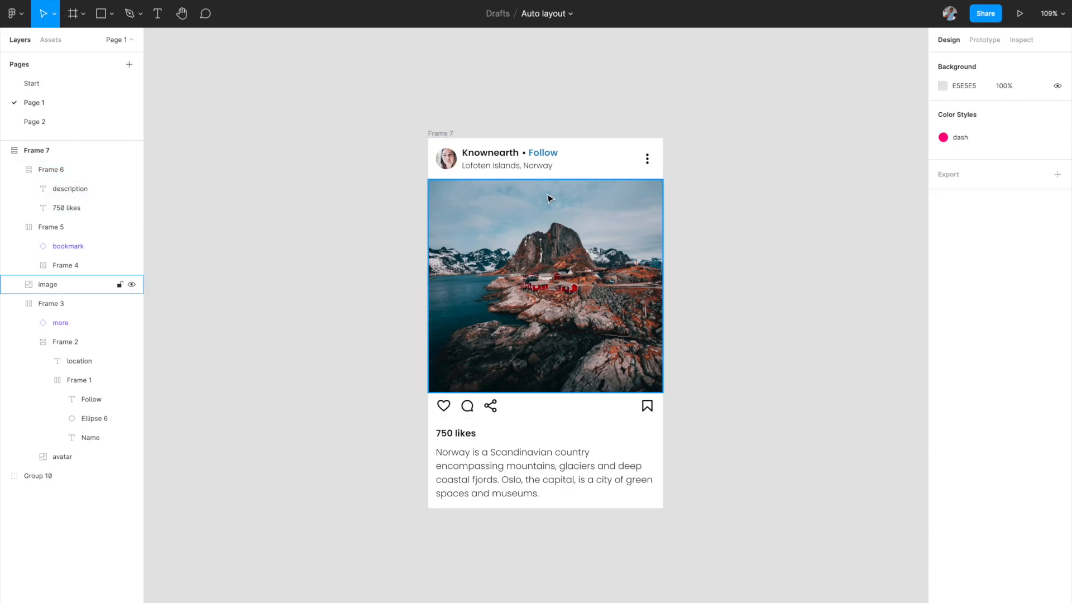
Stretch the whole post frame to about 360 × 693, and check the header's resizing settings.
click(441, 134)
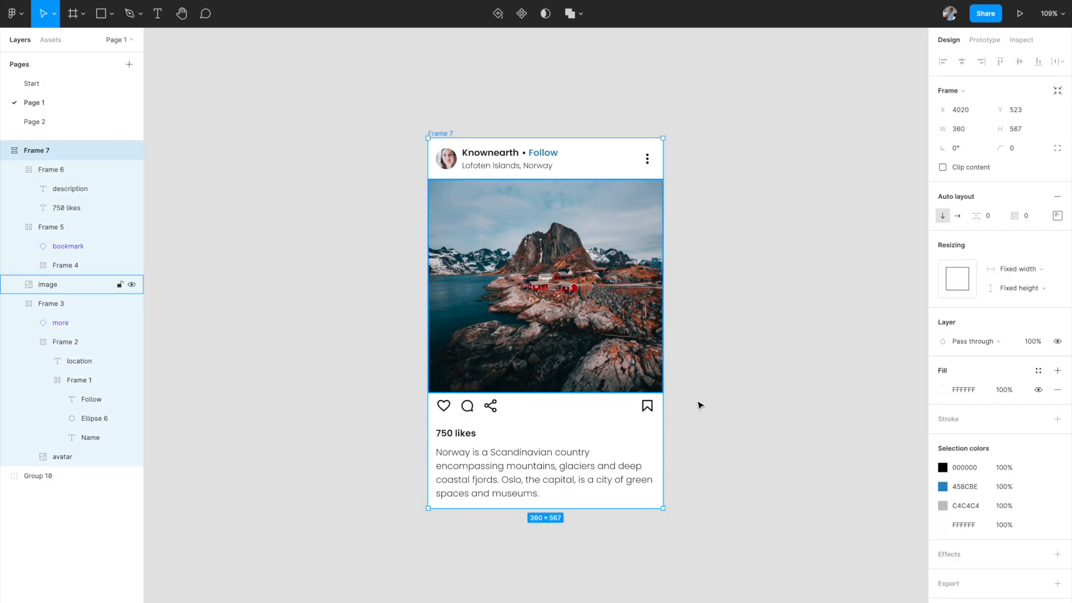
drag(663, 508, 665, 591)
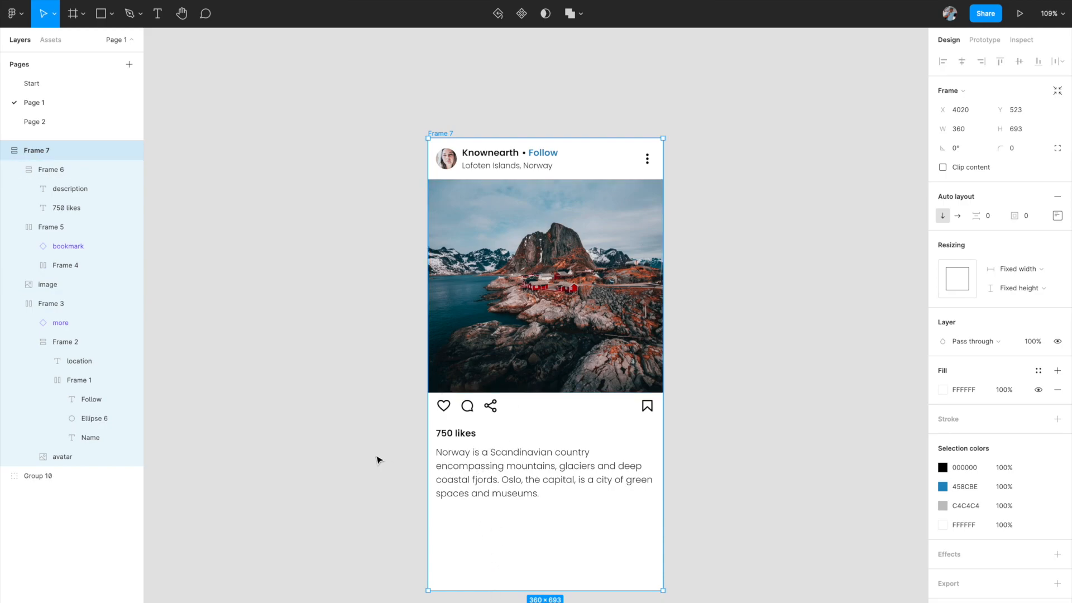
click(487, 129)
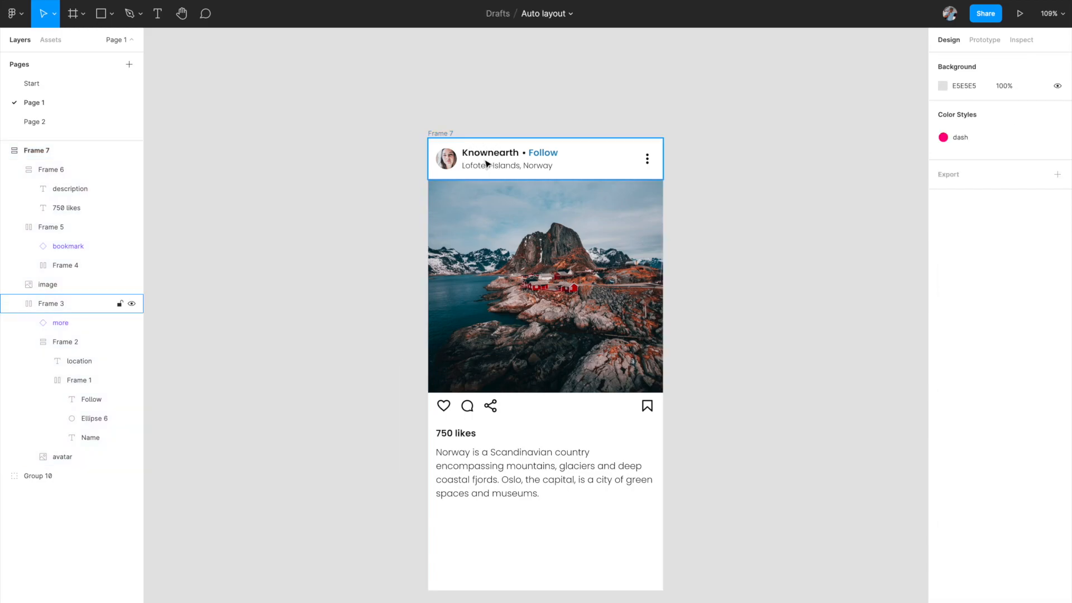
click(487, 163)
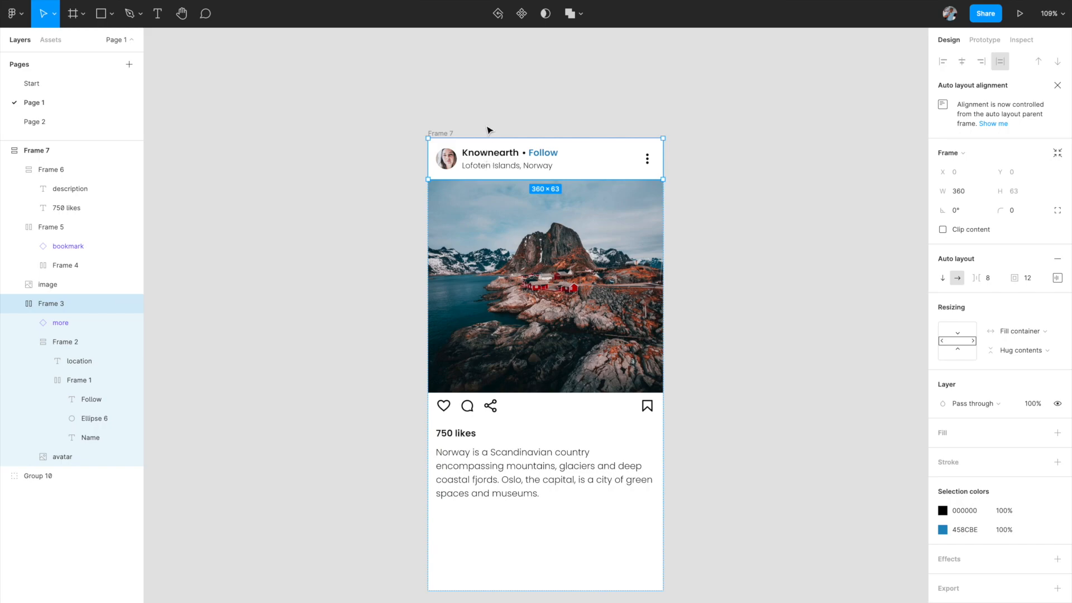
click(449, 135)
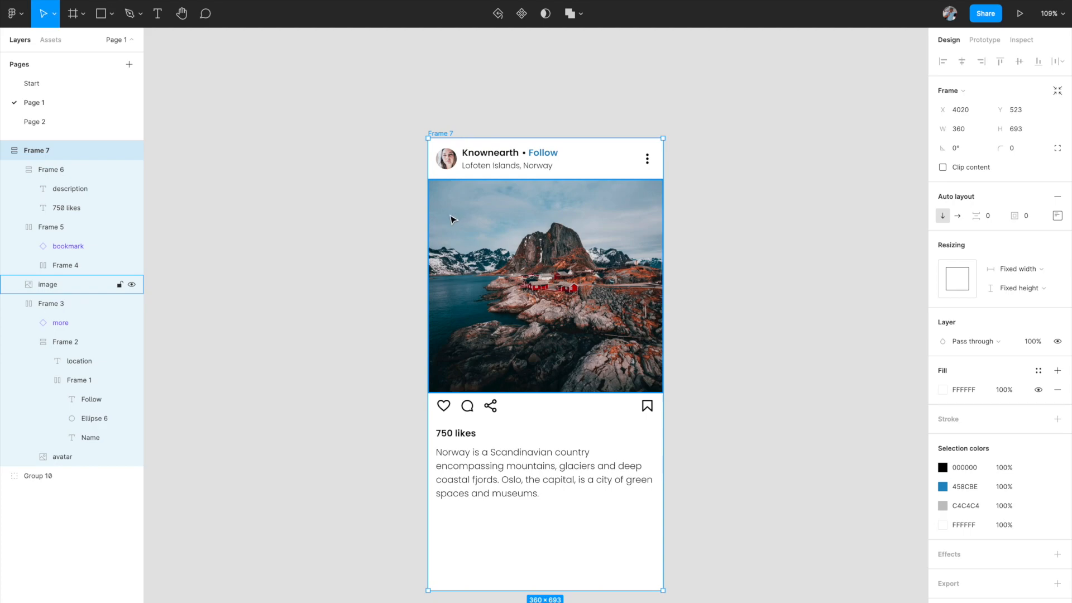
Set the image's vertical resizing to Fill container.
click(473, 237)
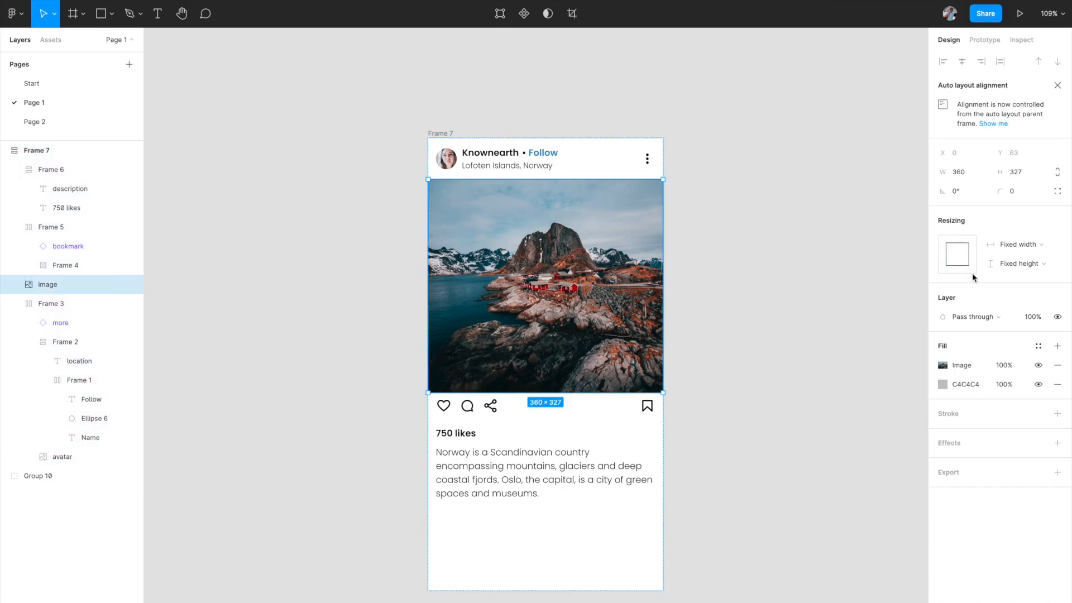
click(1014, 265)
click(1014, 276)
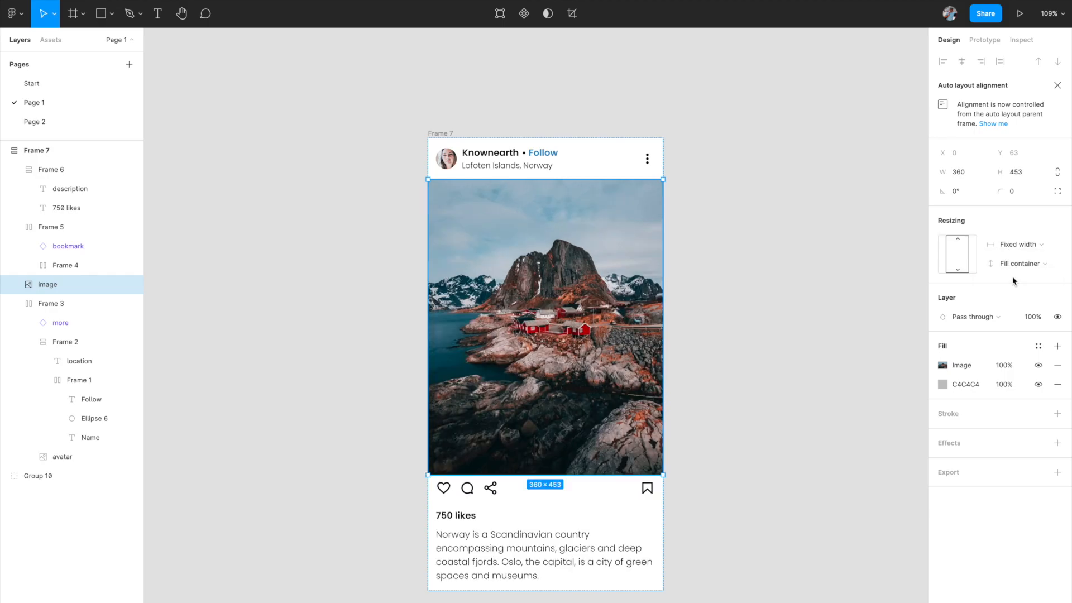
Set the image's horizontal resizing to Fill container.
click(1017, 245)
click(1014, 257)
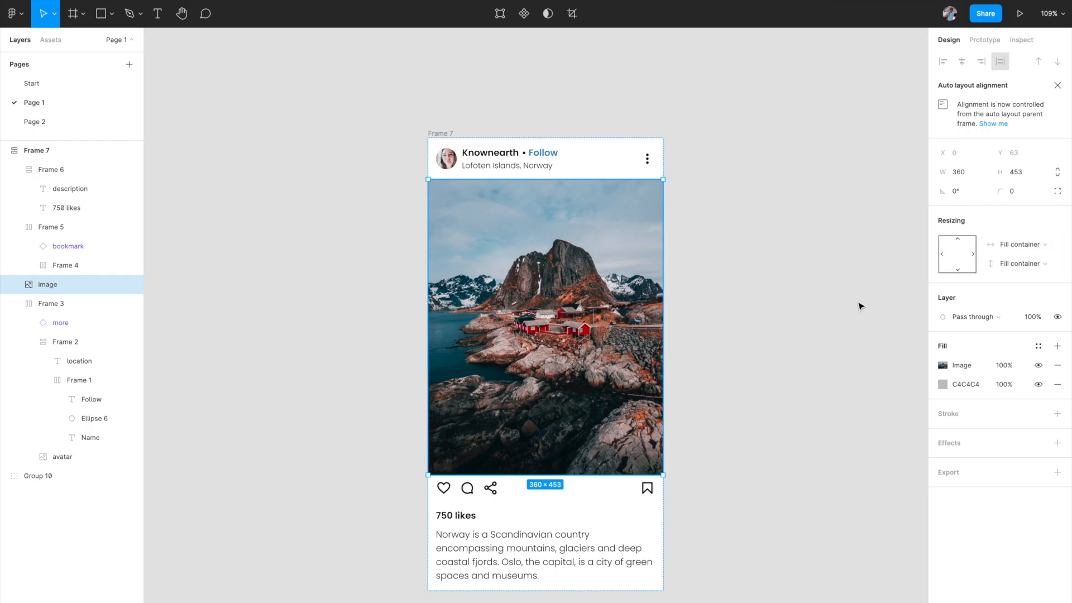
click(841, 317)
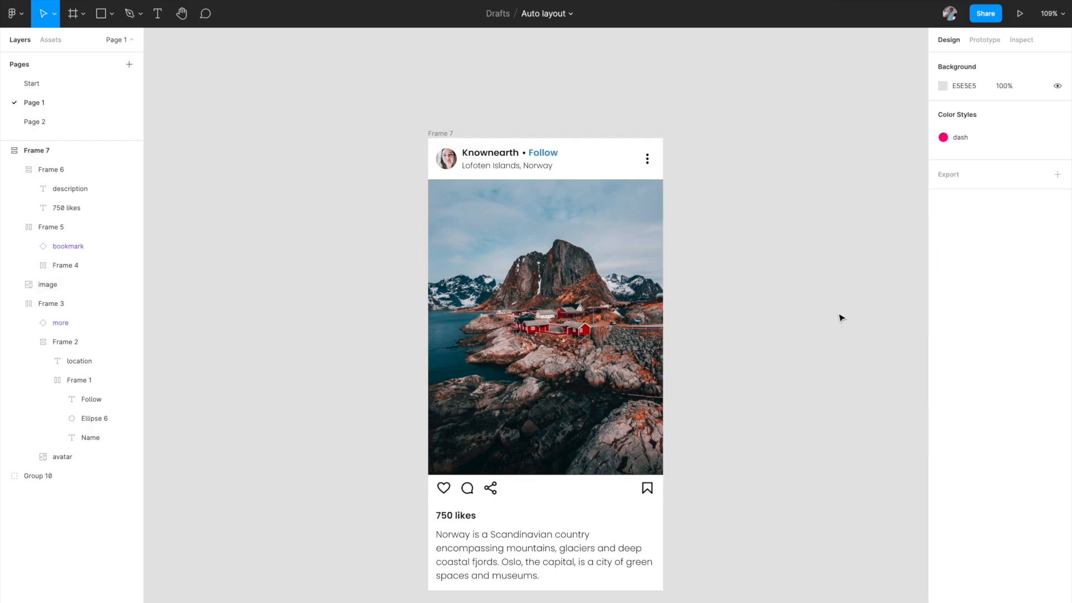
click(614, 272)
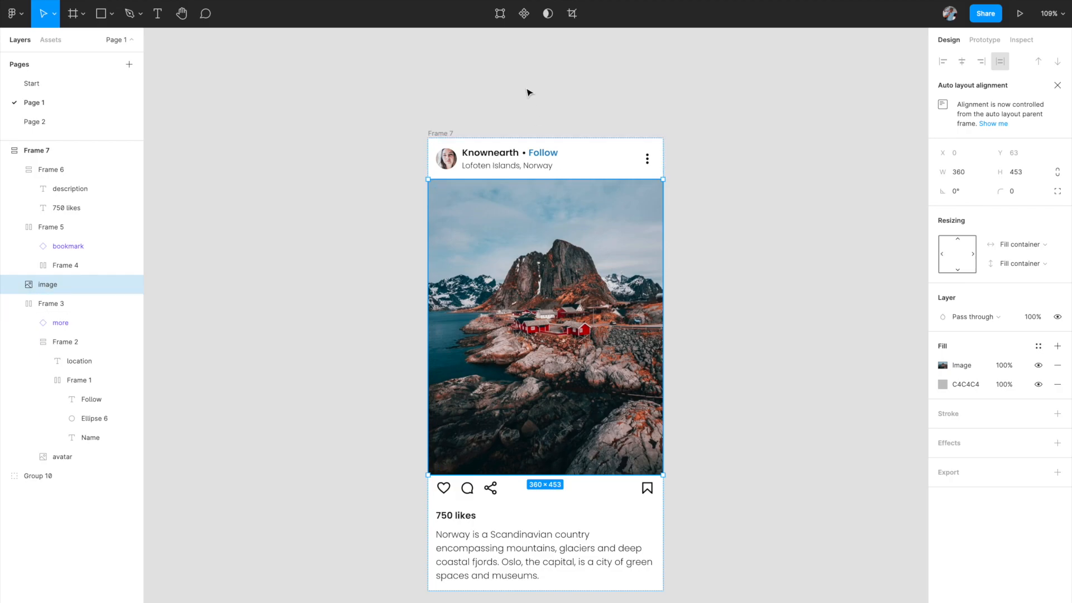
Resize the whole post frame to about 482 × 583 to test how its contents adapt.
click(440, 133)
scroll(441, 135, down, 3)
scroll(502, 307, up, 2)
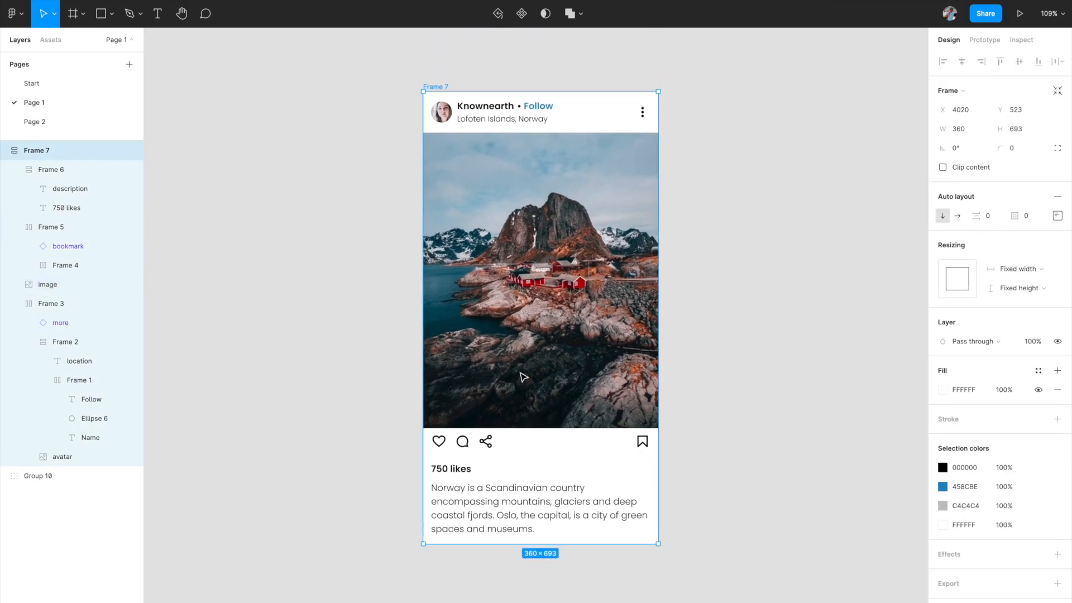
drag(658, 553, 738, 483)
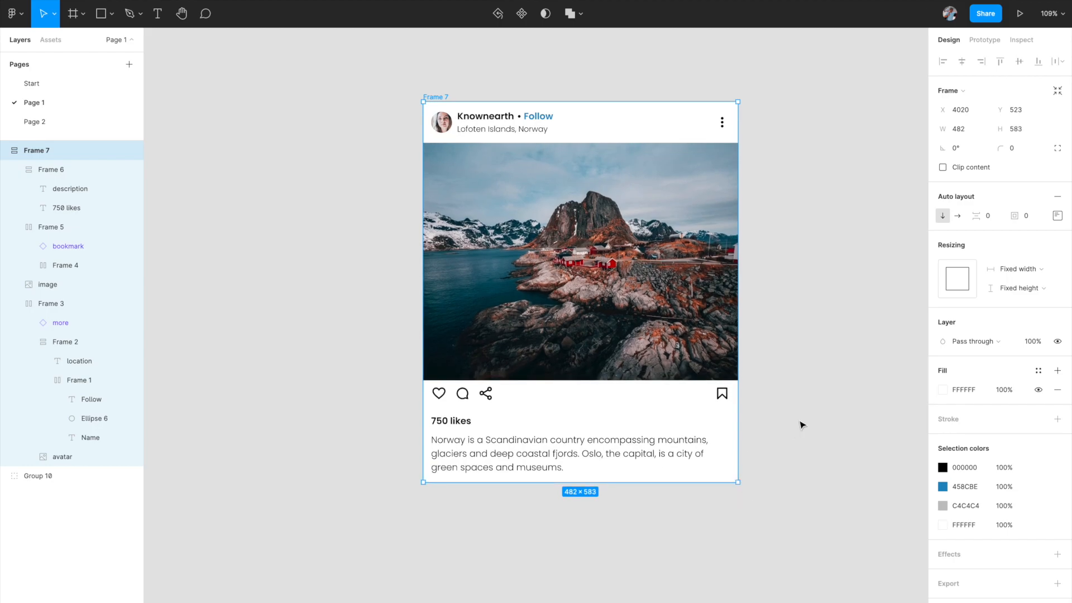
click(801, 423)
scroll(802, 424, right, 2)
scroll(802, 424, up, 1)
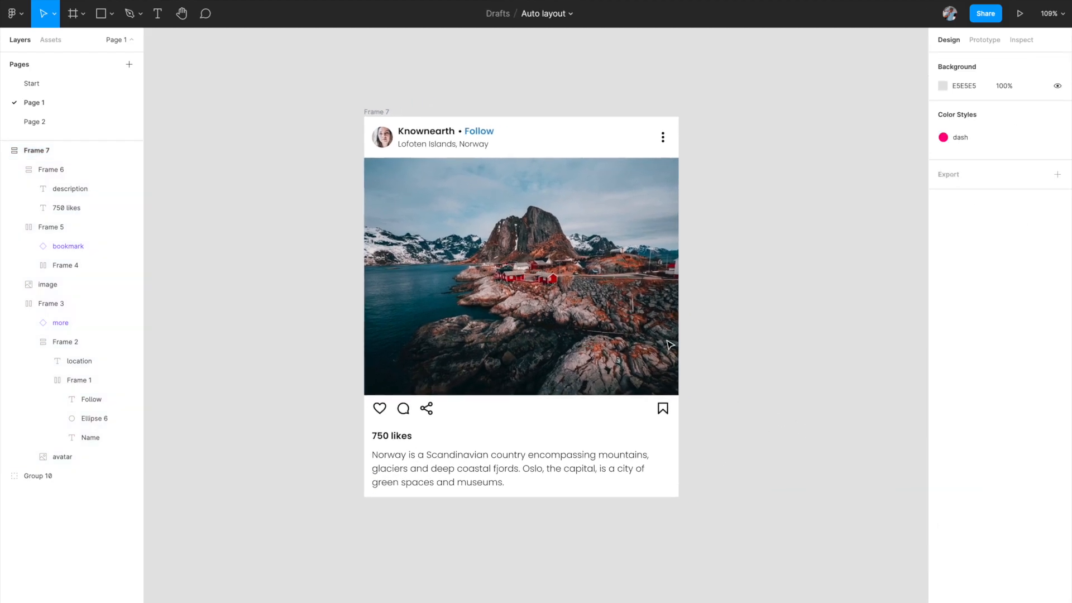
Check the resizing settings of the whole post frame and of its image.
click(367, 111)
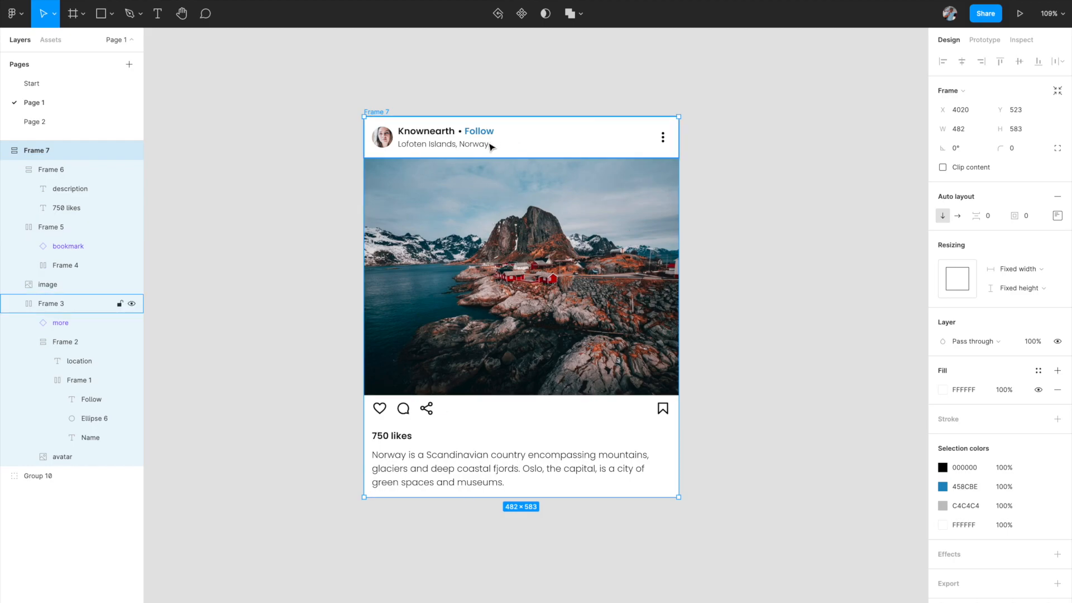
click(526, 261)
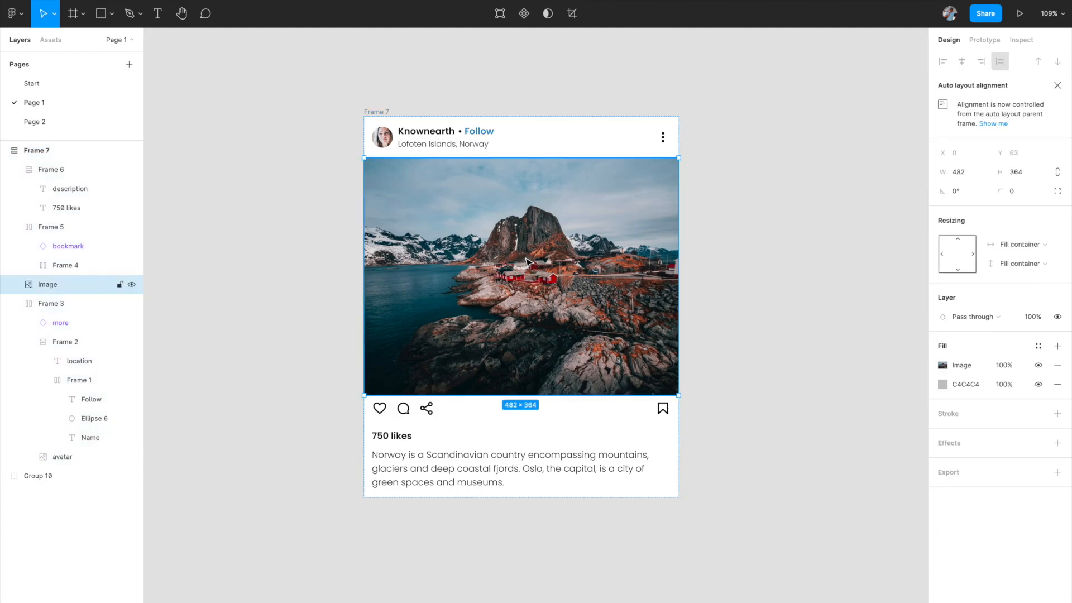
click(706, 191)
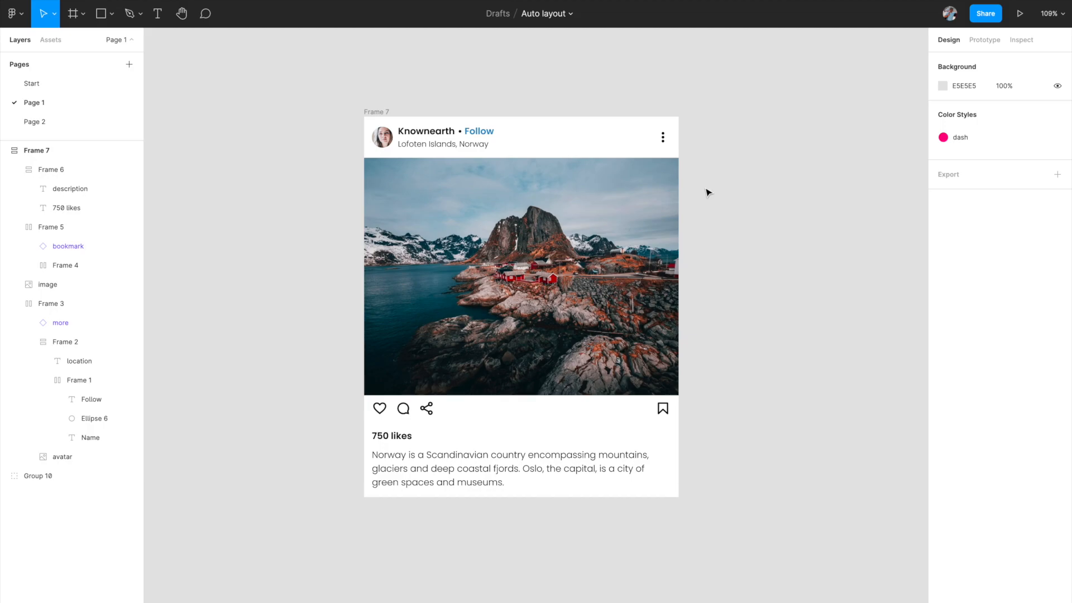
Resize the whole post frame to about 360 × 583 and set its corner radius to 12.
click(384, 112)
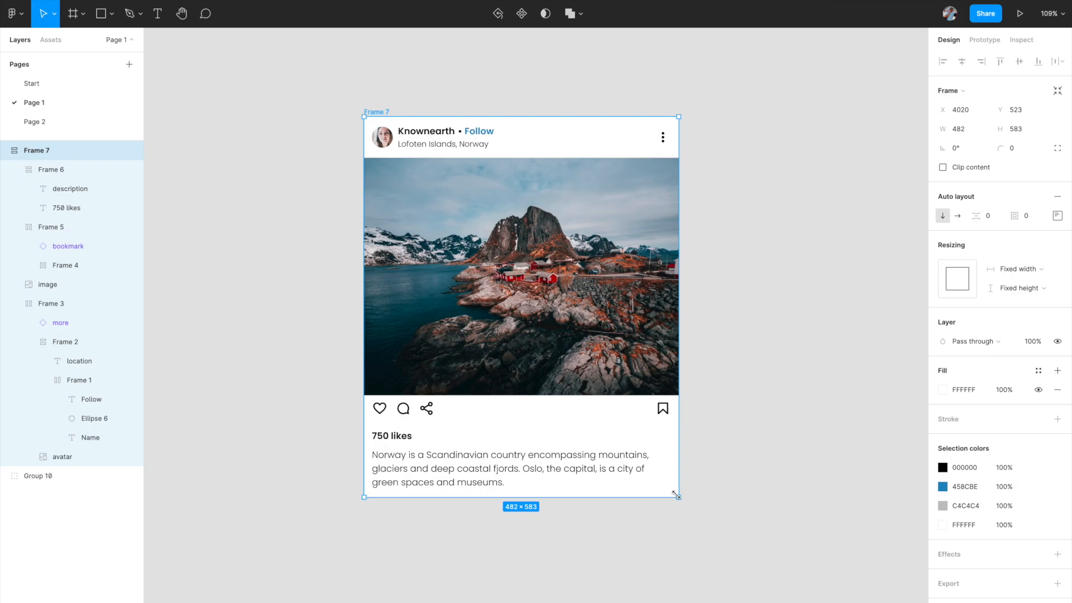
drag(684, 482, 599, 498)
click(1016, 148)
text(12)
key(Return)
click(708, 292)
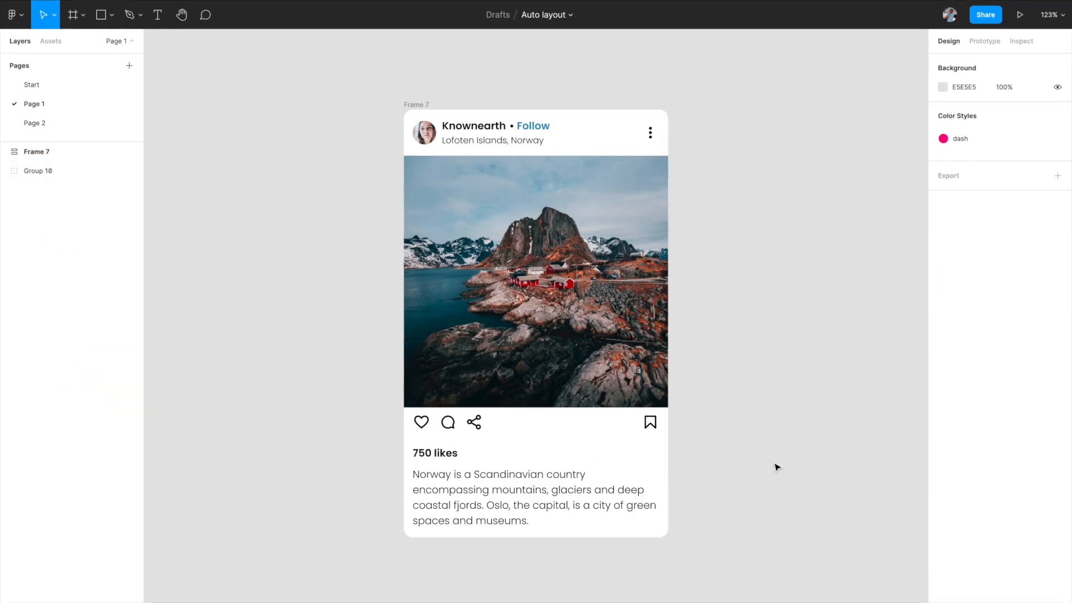
Move the reference post group close beside the post frame for comparison.
scroll(777, 467, down, 5)
drag(431, 407, 577, 406)
scroll(564, 407, up, 5)
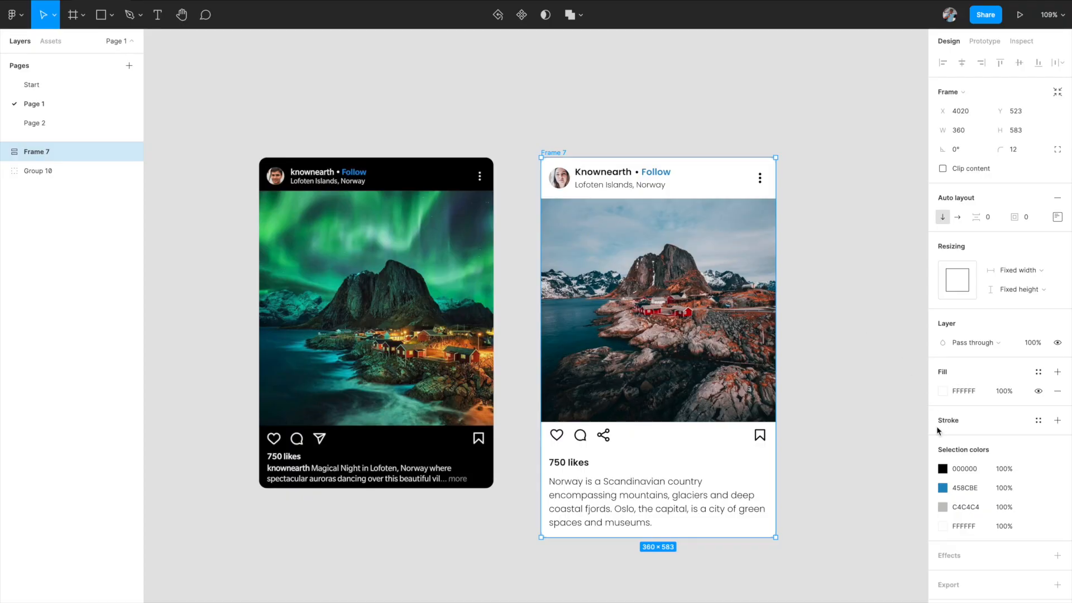
Recolor all black texts and icons in the post frame to white.
click(942, 468)
drag(798, 489, 787, 349)
click(847, 246)
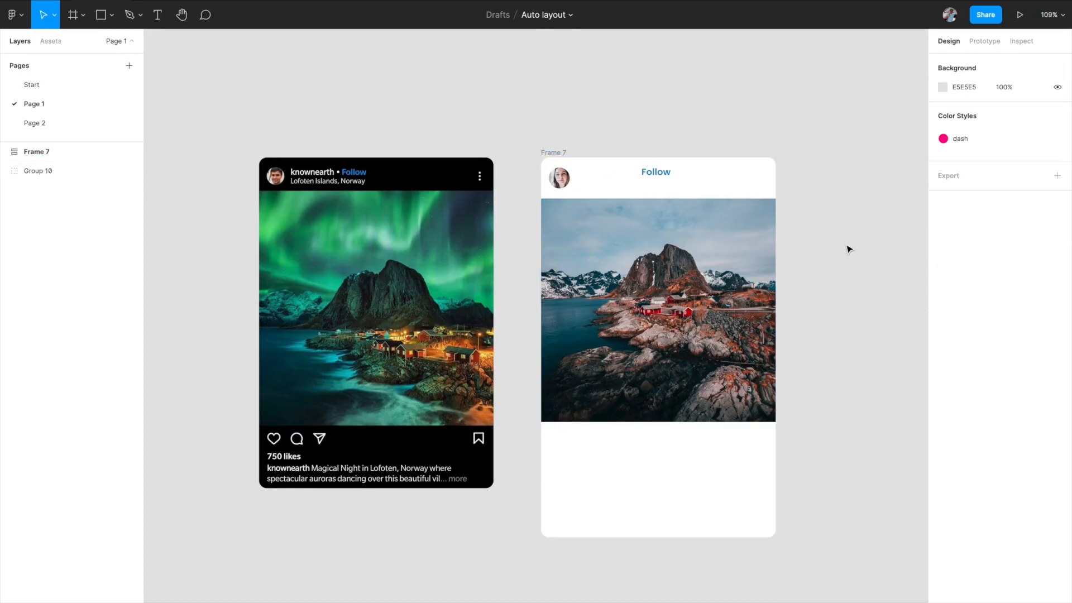
Change the post frame's background fill to black (000000).
click(564, 156)
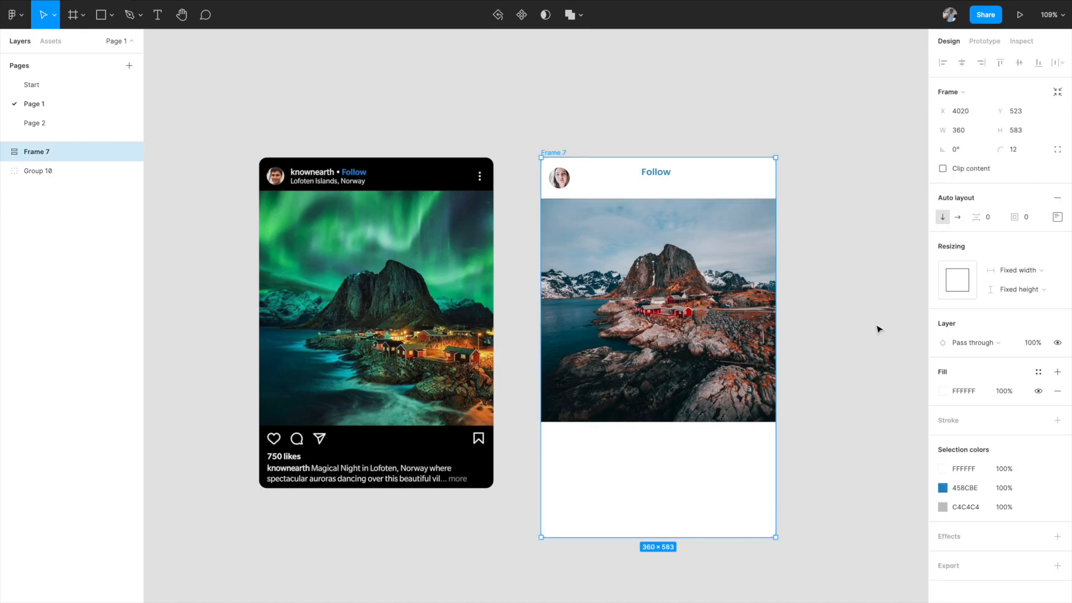
click(942, 391)
drag(857, 430, 785, 491)
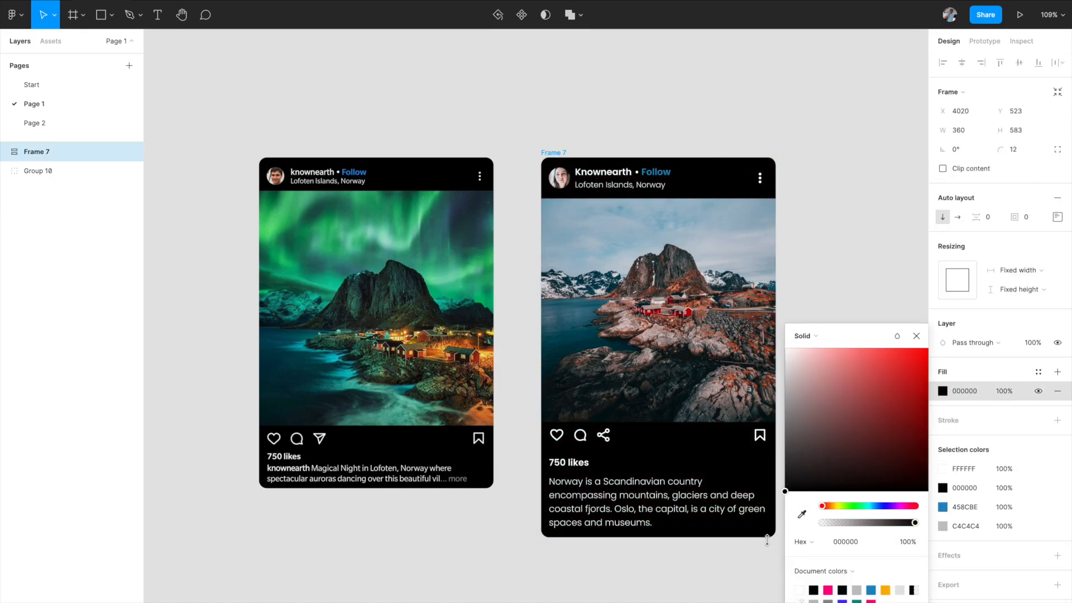
click(863, 243)
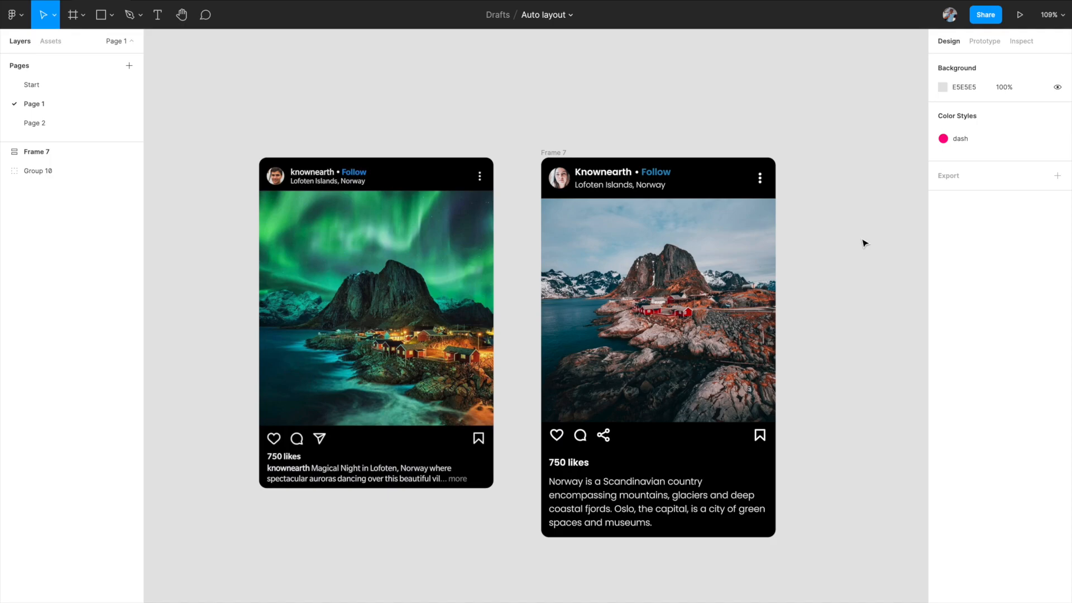
Turn the post frame into a component and rename it "insta card".
scroll(864, 243, right, 3)
scroll(864, 243, down, 1)
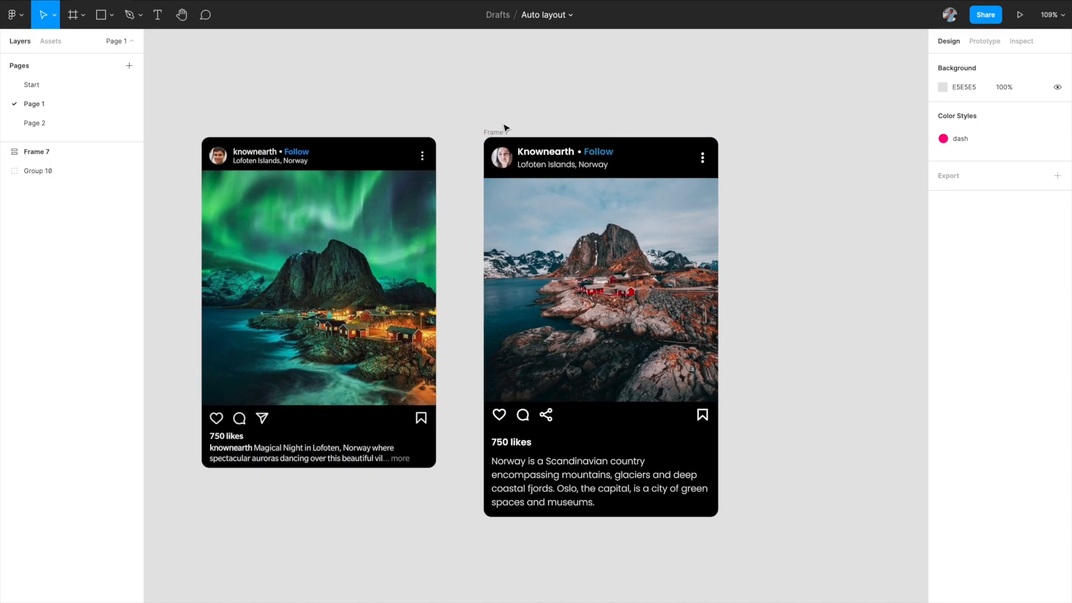
click(502, 132)
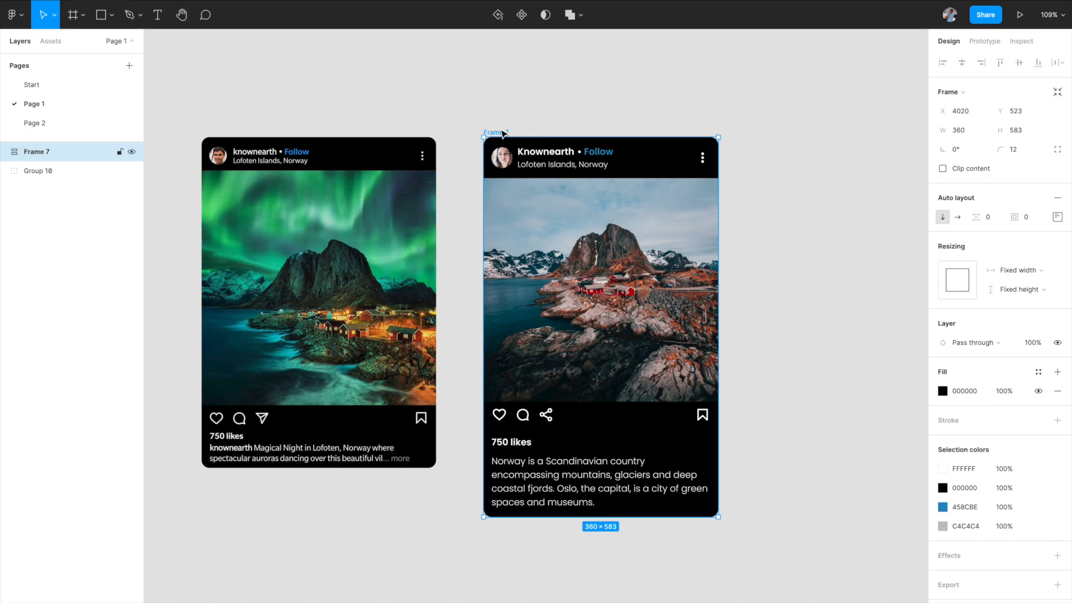
click(519, 17)
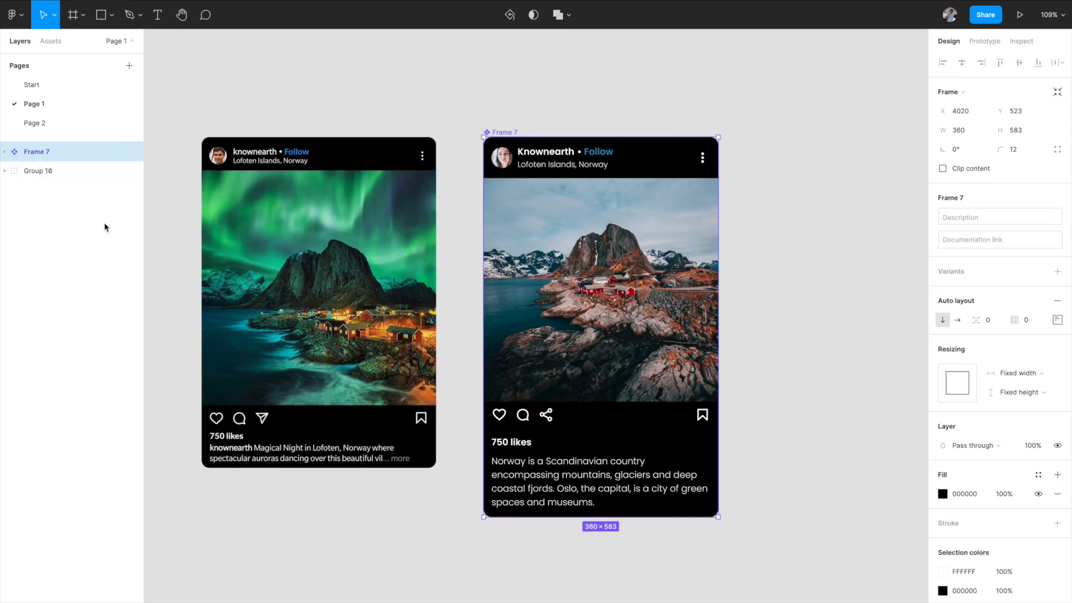
double_click(46, 153)
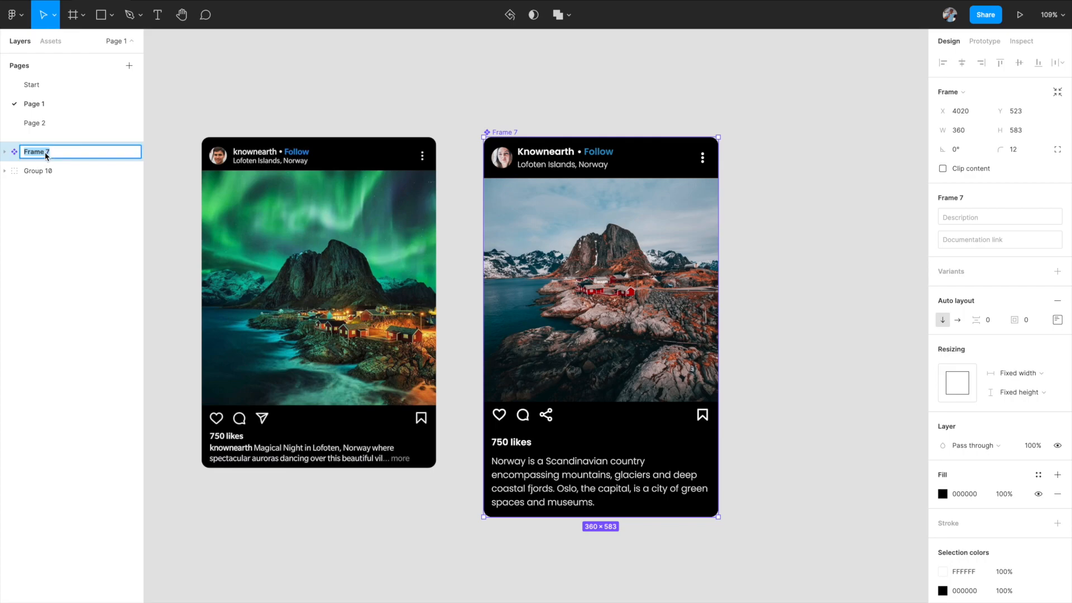
text(insta)
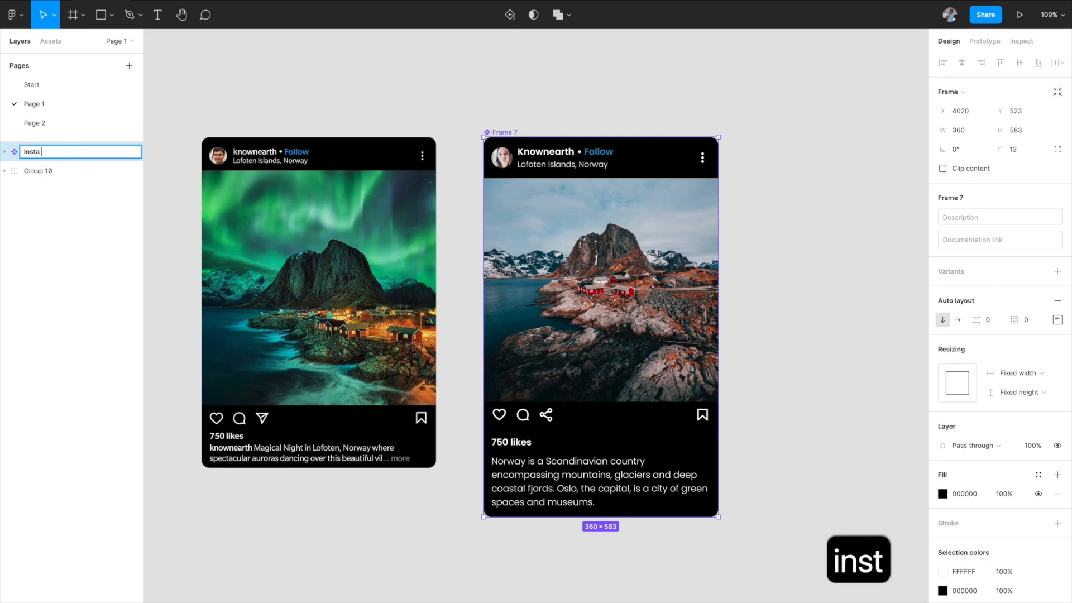
text( card)
key(Return)
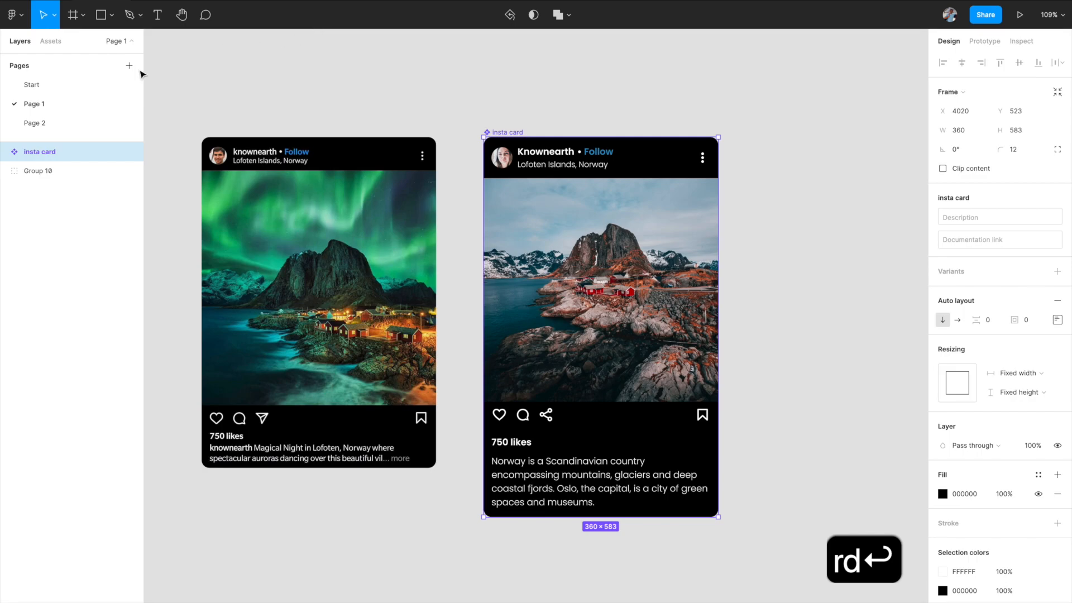
Place an instance of the insta card component beside the main component and resize the instance from its corner.
click(53, 40)
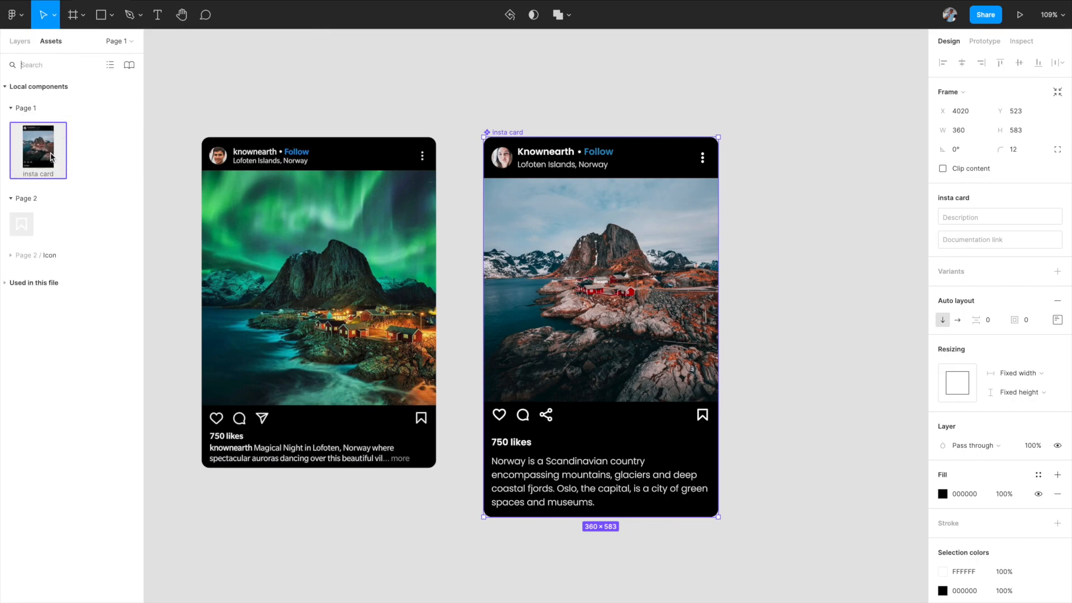
drag(49, 157, 813, 206)
scroll(813, 206, down, 5)
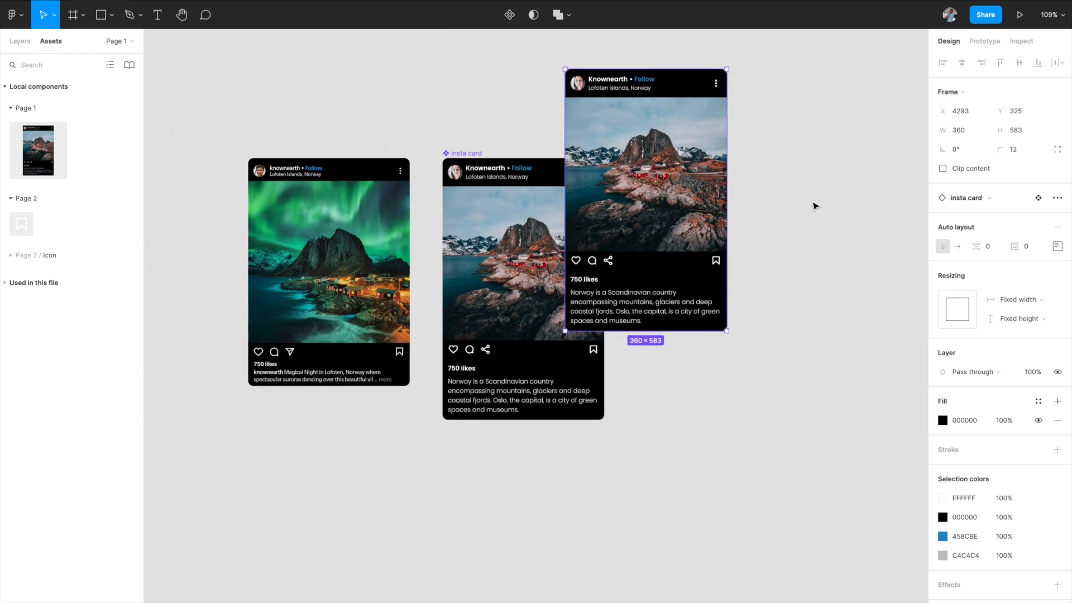
drag(693, 205, 789, 230)
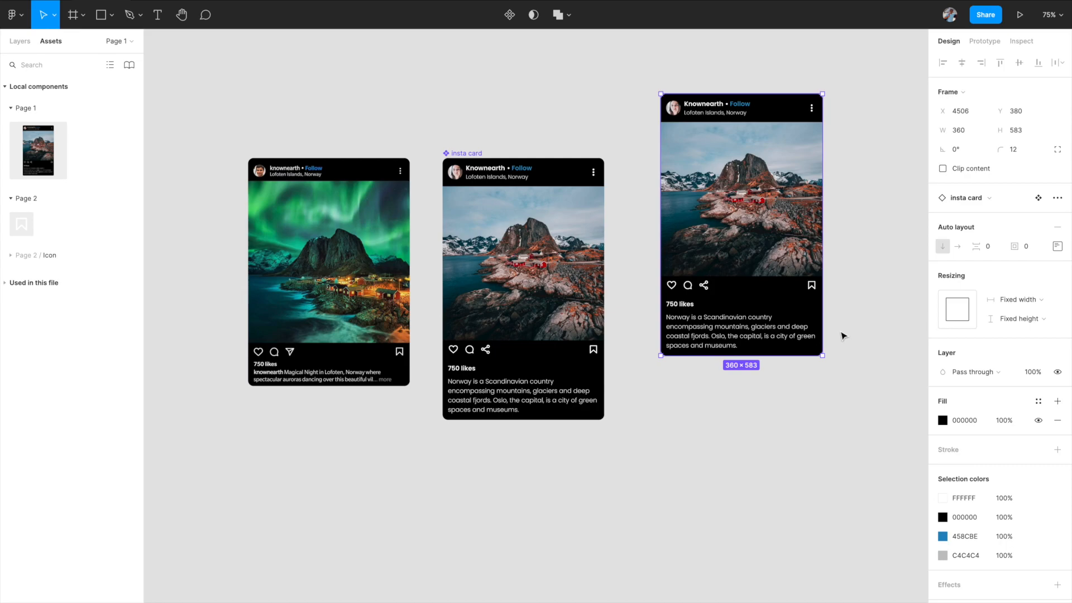
drag(818, 353, 797, 400)
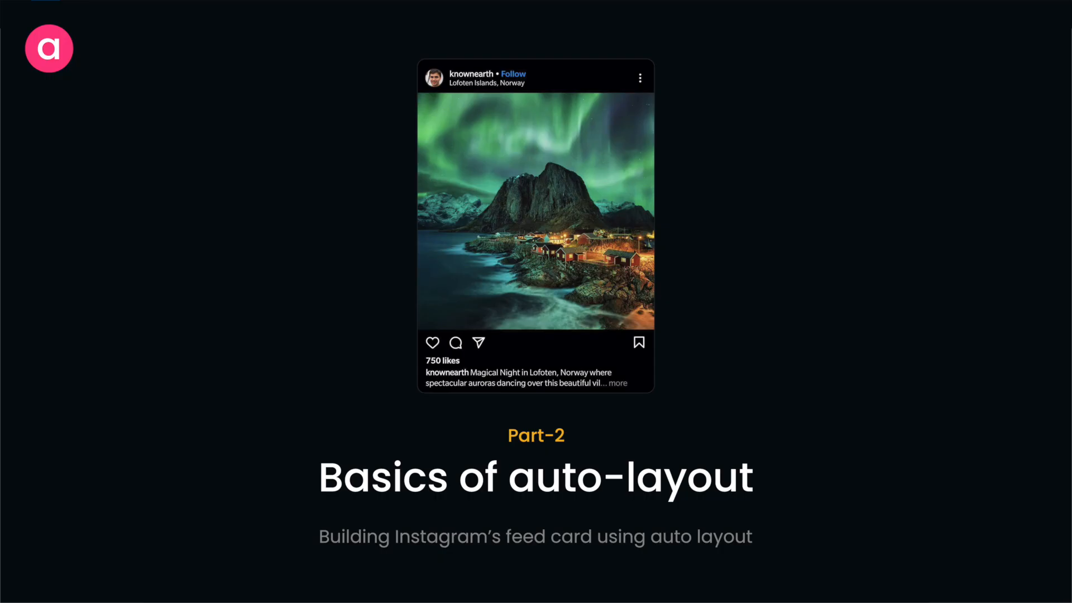